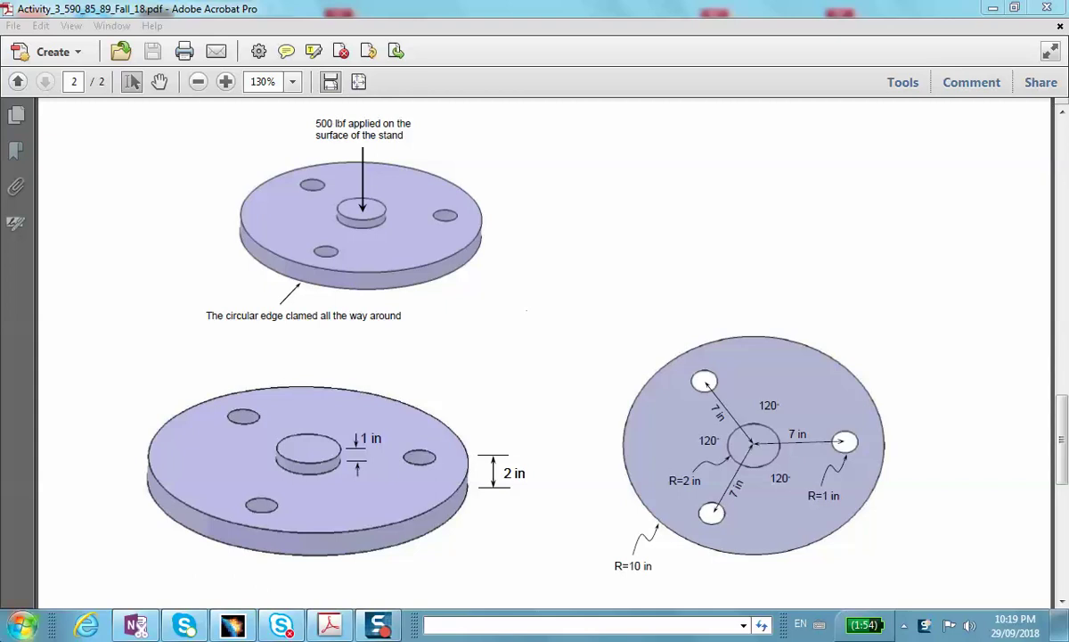
- Launch Word 2013 from the Windows Start menu
left_click(5, 630)
left_click(82, 178)
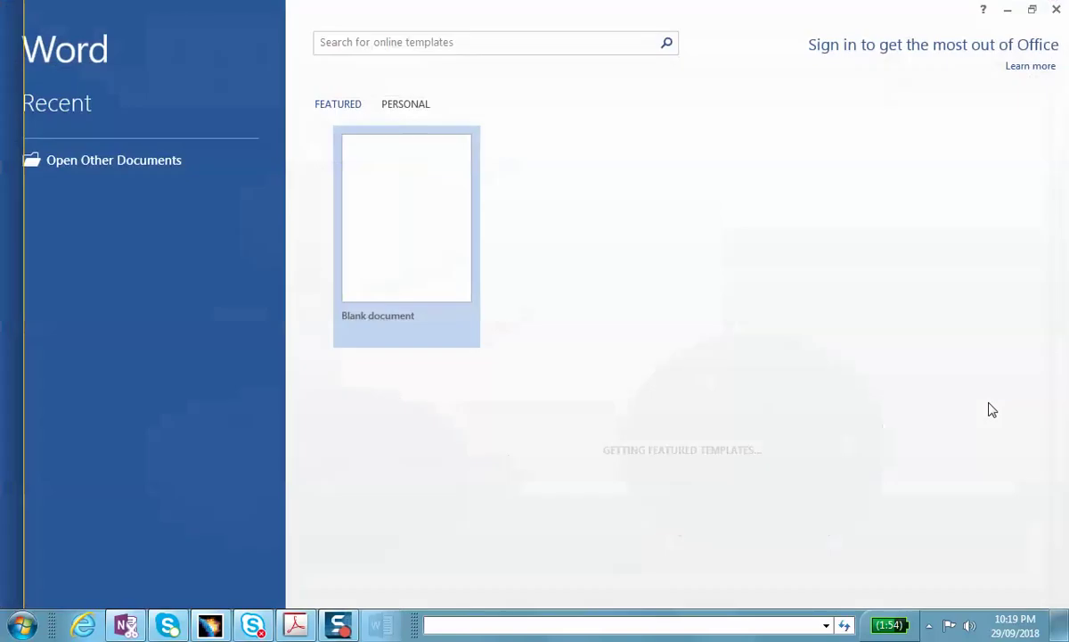
- Create a blank Word document and select the red inking pen
left_click(436, 223)
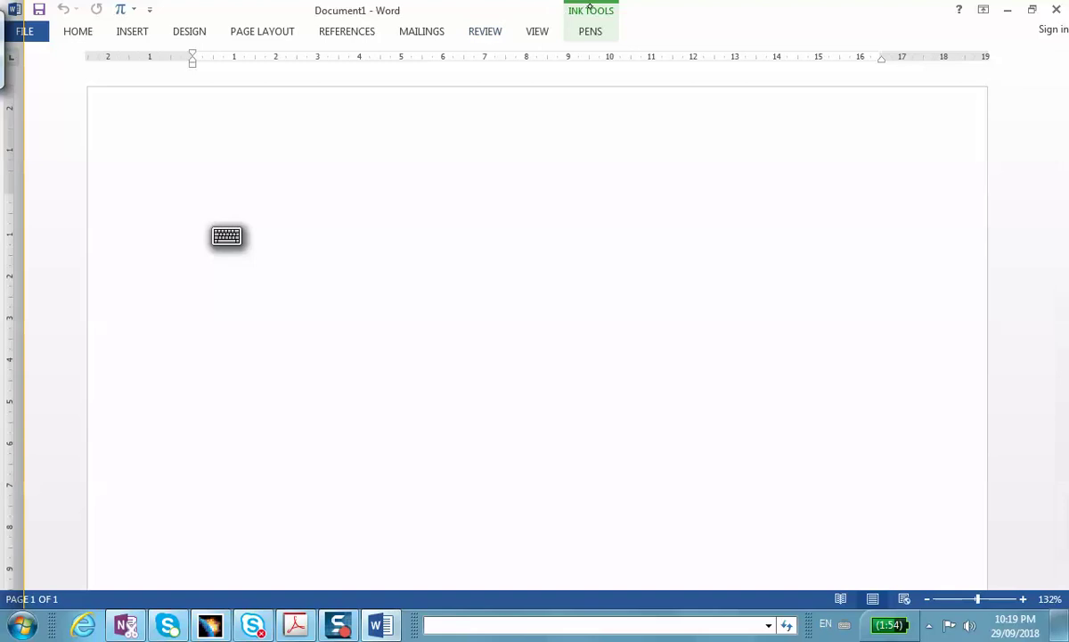
left_click(591, 31)
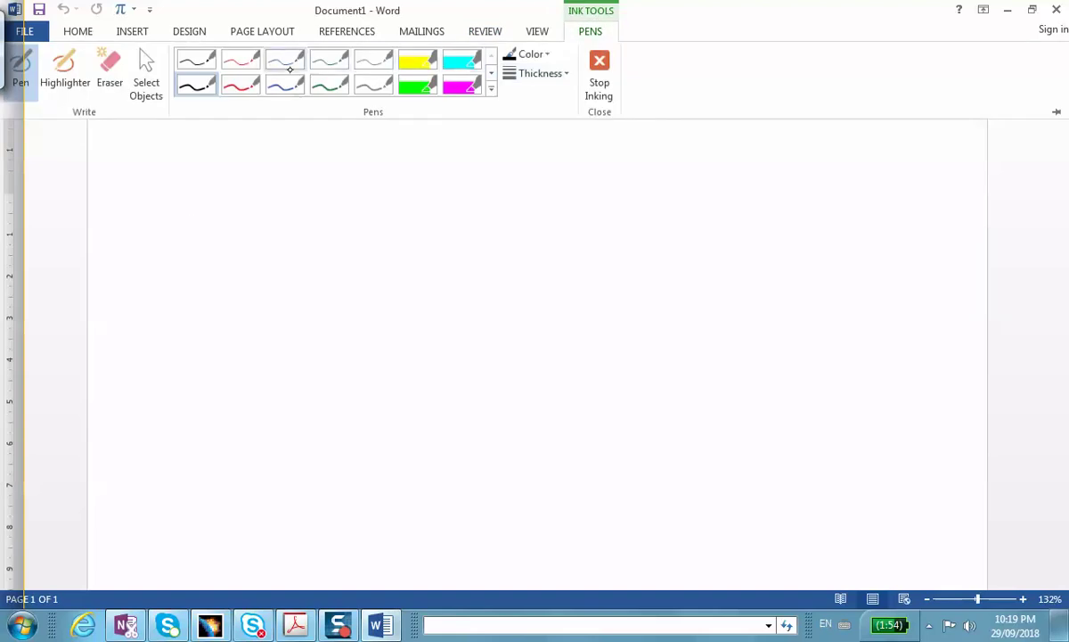
left_click(236, 60)
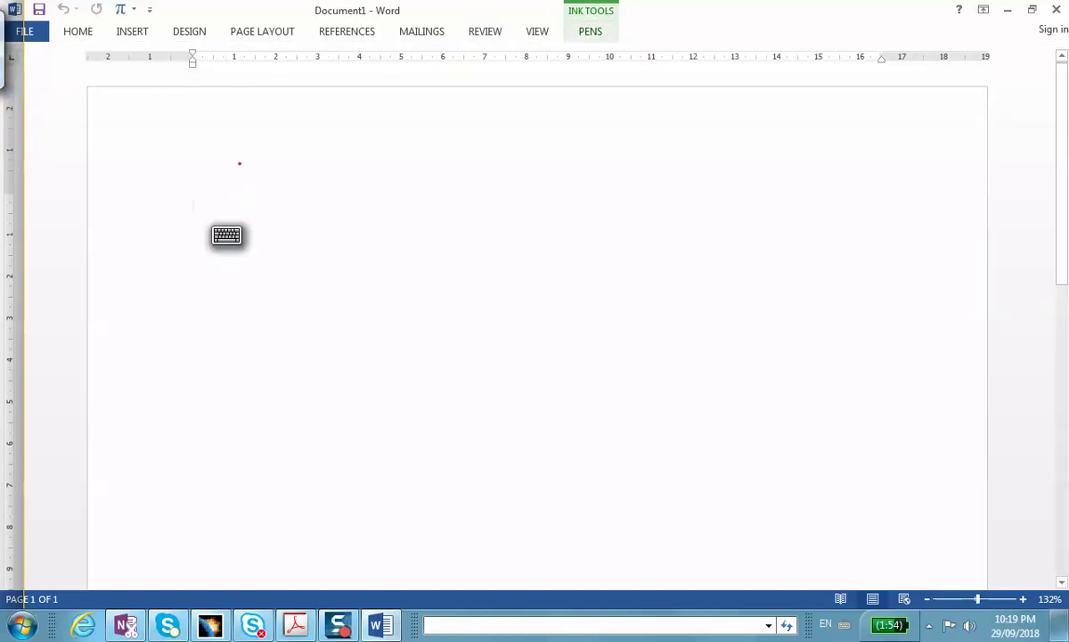
- Draw the circular plate in red ink with its central hole and three bolt holes
mouse_move(219, 143)
left_mouse_down()
mouse_move(162, 272)
mouse_move(301, 302)
mouse_move(250, 144)
mouse_move(214, 151)
left_mouse_up()
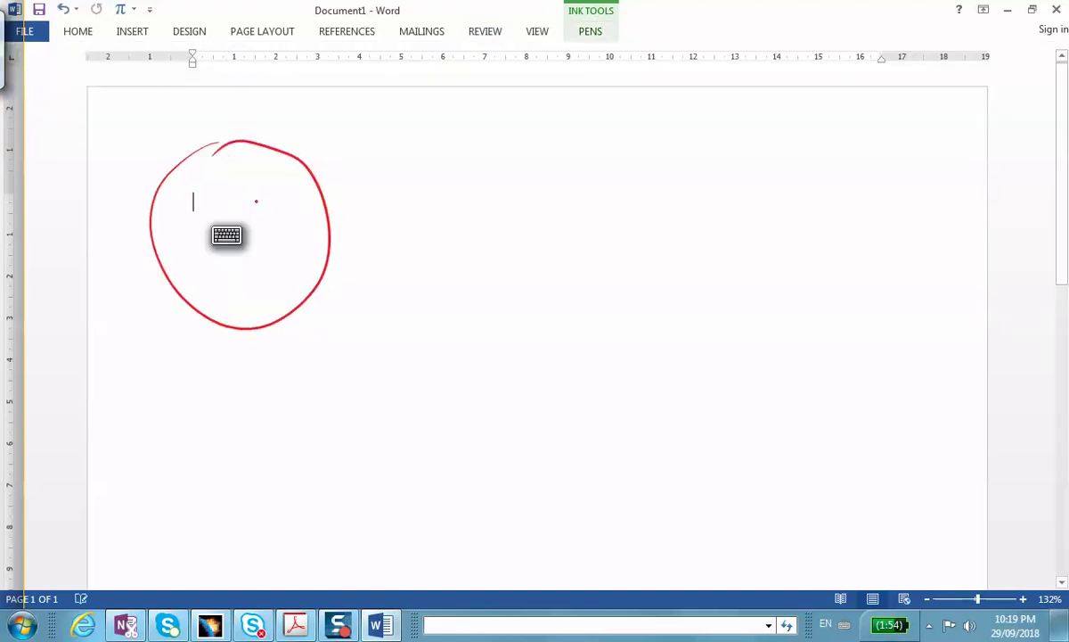
mouse_move(248, 202)
left_mouse_down()
mouse_move(267, 239)
mouse_move(256, 208)
left_mouse_up()
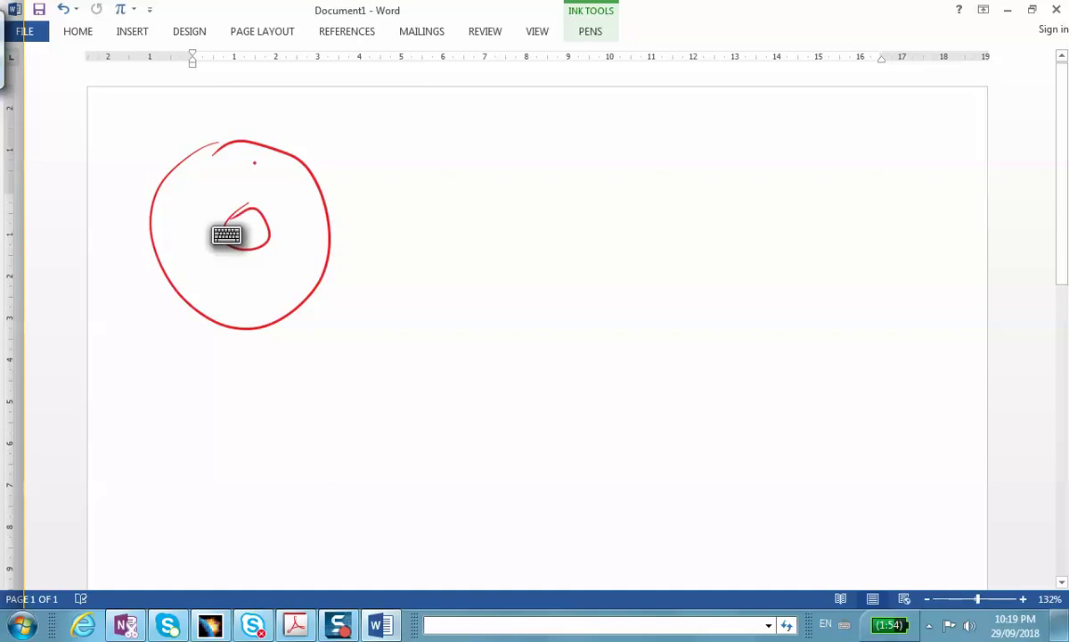
left_click_drag(254, 162, 253, 163)
mouse_move(202, 266)
left_mouse_down()
mouse_move(195, 282)
mouse_move(203, 267)
left_mouse_up()
mouse_move(293, 268)
left_mouse_down()
mouse_move(286, 283)
mouse_move(296, 270)
left_mouse_up()
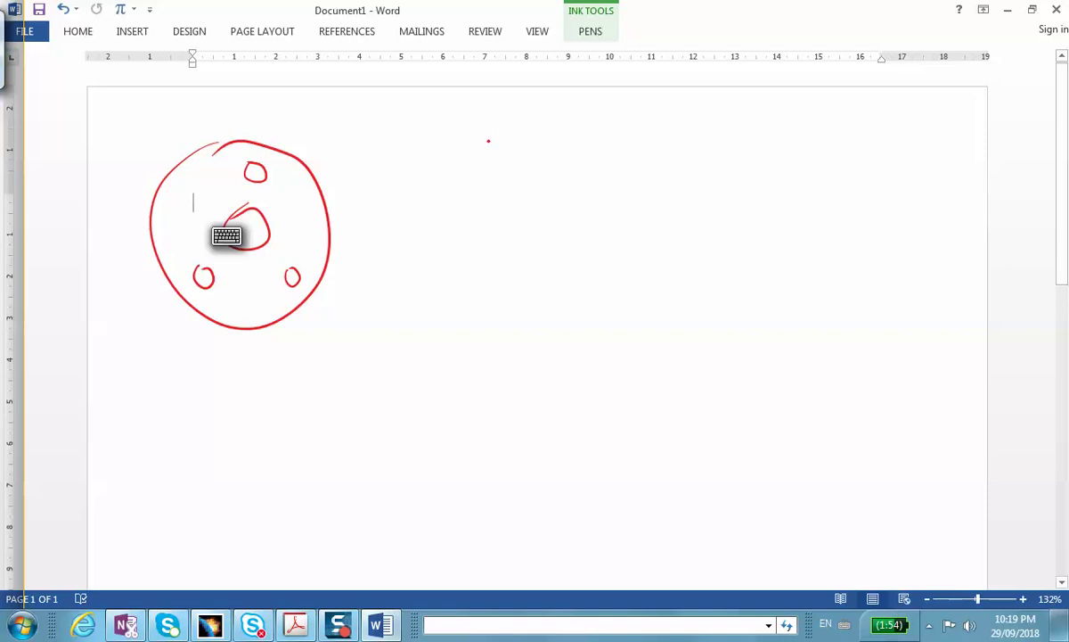
- Sketch a wedge-shaped sector beside the plate and begin a second sector
mouse_move(499, 165)
left_mouse_down()
mouse_move(509, 190)
mouse_move(494, 197)
mouse_move(500, 247)
mouse_move(546, 144)
mouse_move(487, 139)
left_mouse_up()
left_click(500, 212)
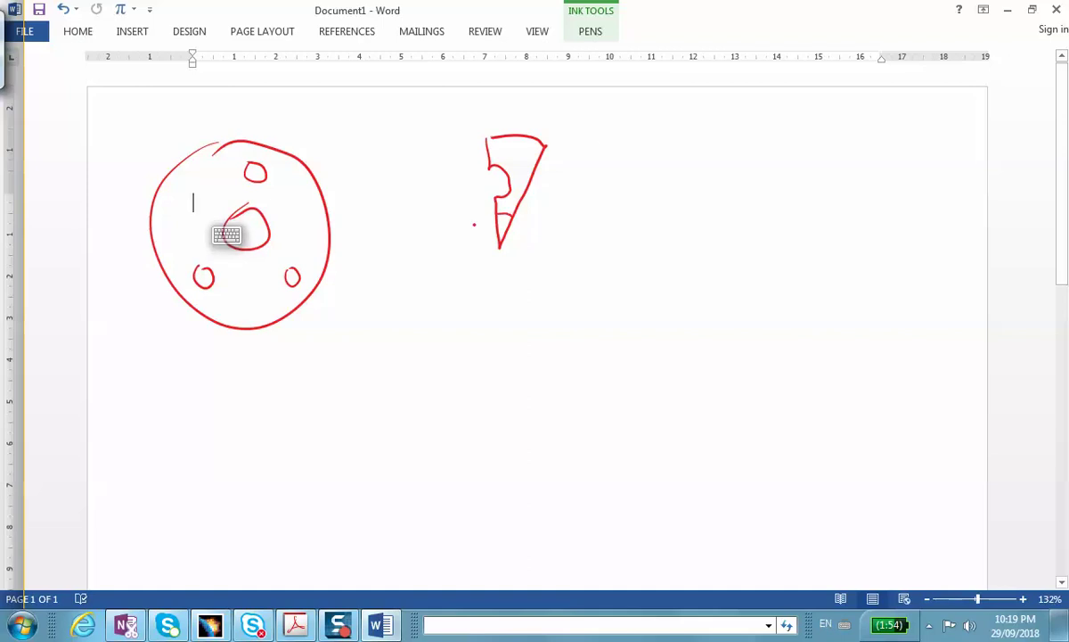
mouse_move(591, 150)
left_mouse_down()
mouse_move(627, 140)
mouse_move(655, 148)
left_mouse_up()
- Draw the second wedge's edge, circle and hatch the first wedge, then close the document
mouse_move(590, 152)
left_mouse_down()
mouse_move(624, 245)
mouse_move(655, 147)
mouse_move(612, 174)
mouse_move(618, 161)
left_mouse_up()
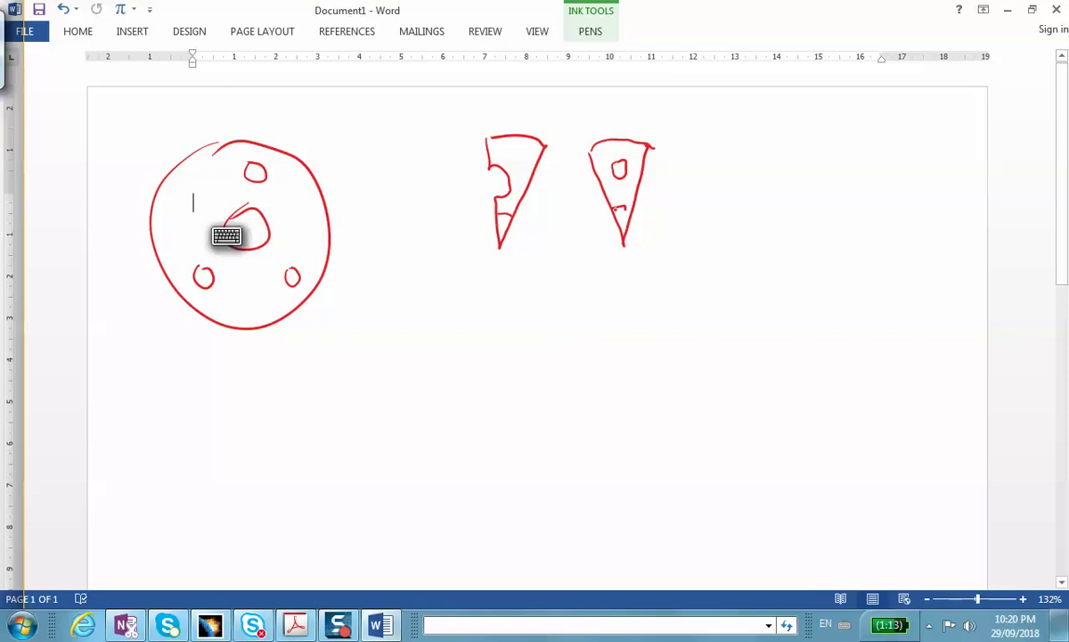
mouse_move(525, 126)
left_mouse_down()
mouse_move(460, 246)
mouse_move(548, 126)
left_mouse_up()
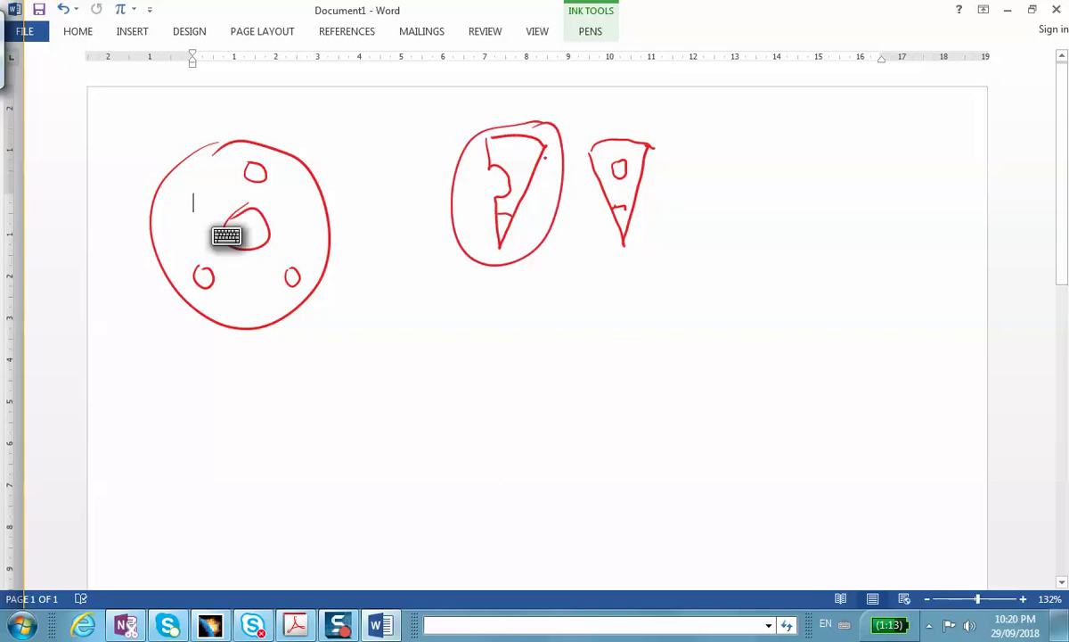
left_click_drag(535, 151, 499, 246)
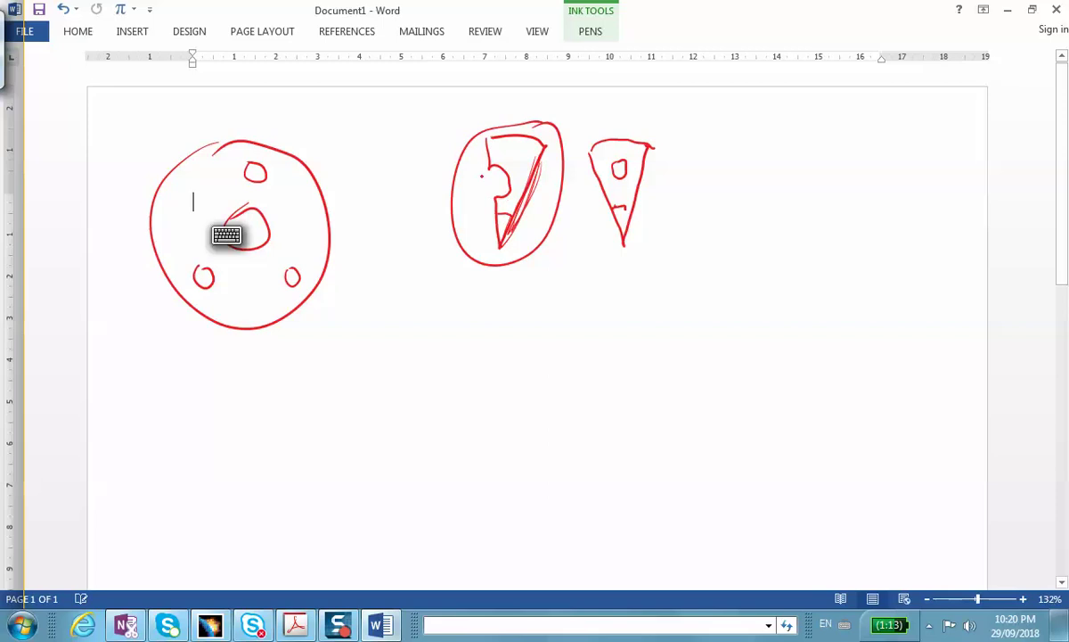
left_click_drag(481, 138, 491, 233)
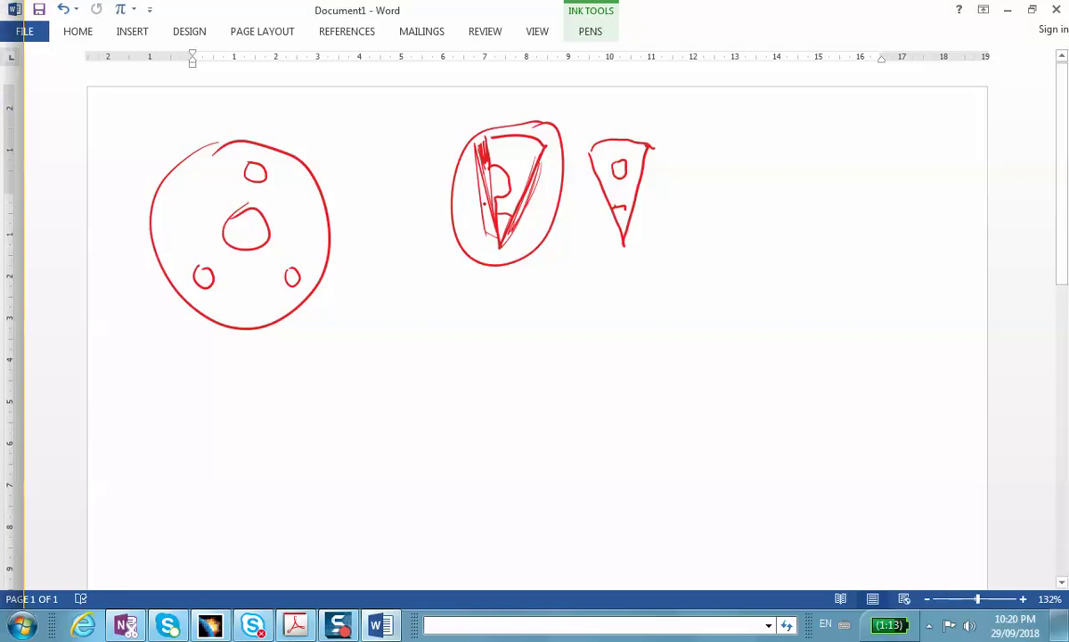
left_click(1058, 11)
- Discard the Word document and start a CATIA sketch on the xy plane
left_click(521, 347)
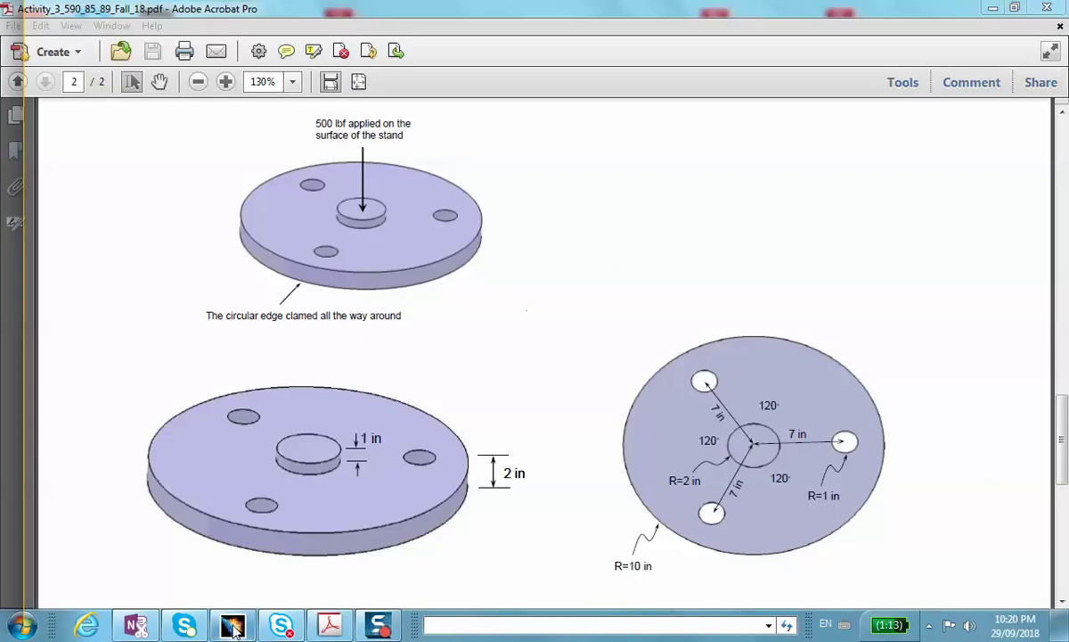
left_click(233, 628)
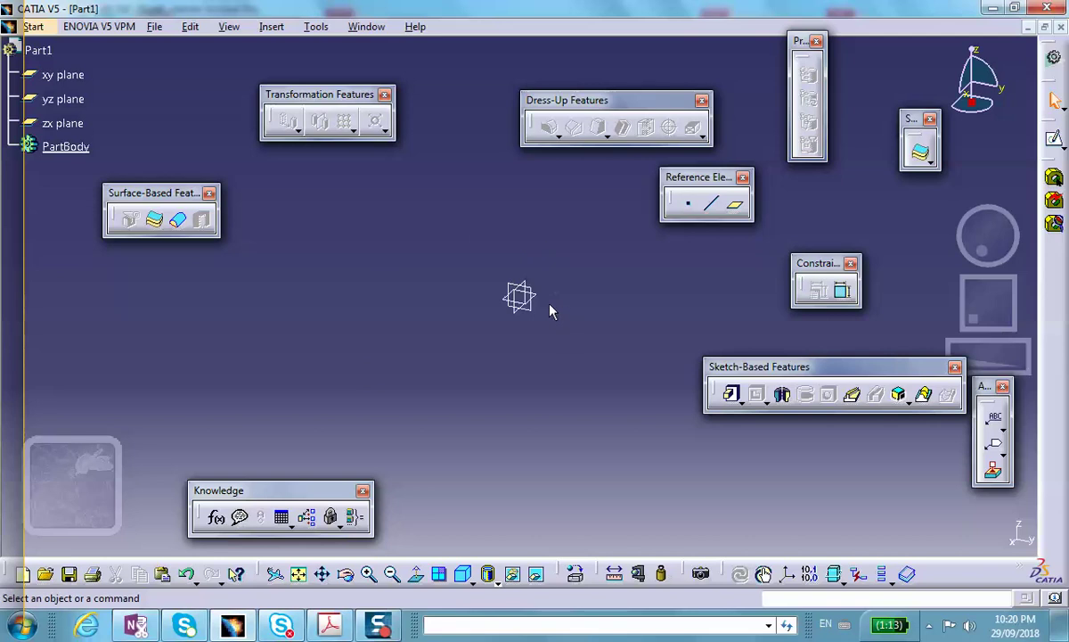
left_click(526, 295)
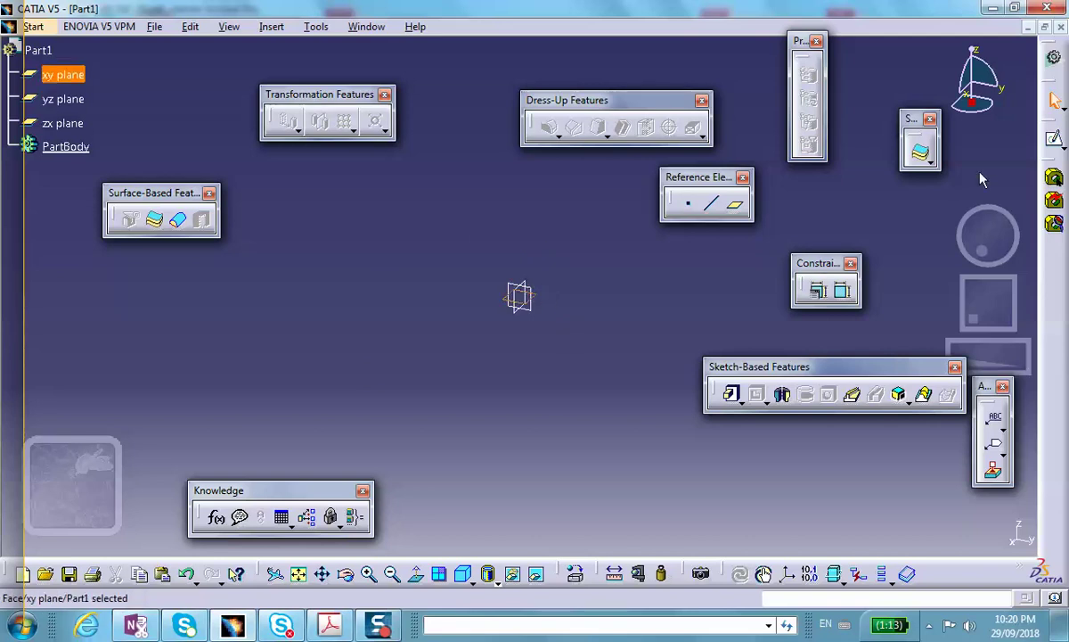
left_click(1054, 138)
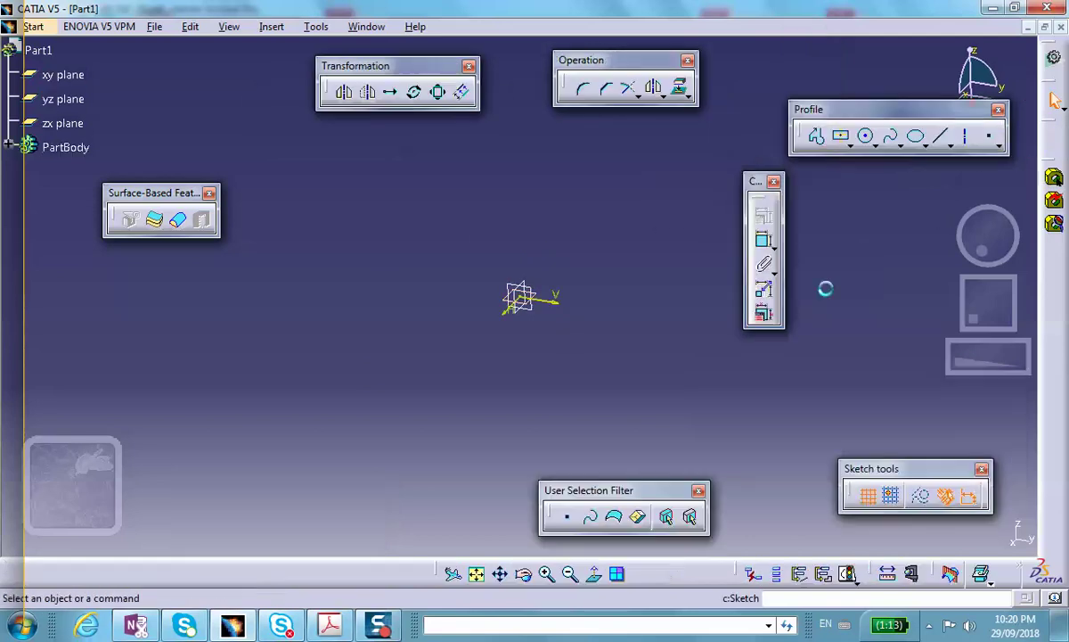
- Draw a circle centred on the origin and constrain its diameter to 20 in
left_click(869, 136)
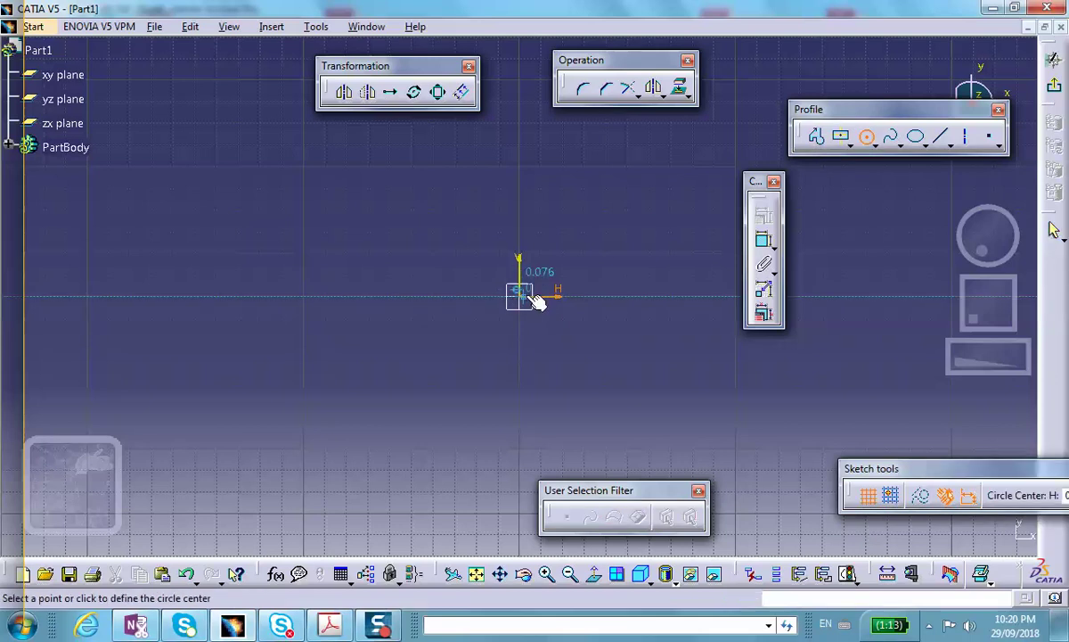
left_click(532, 298)
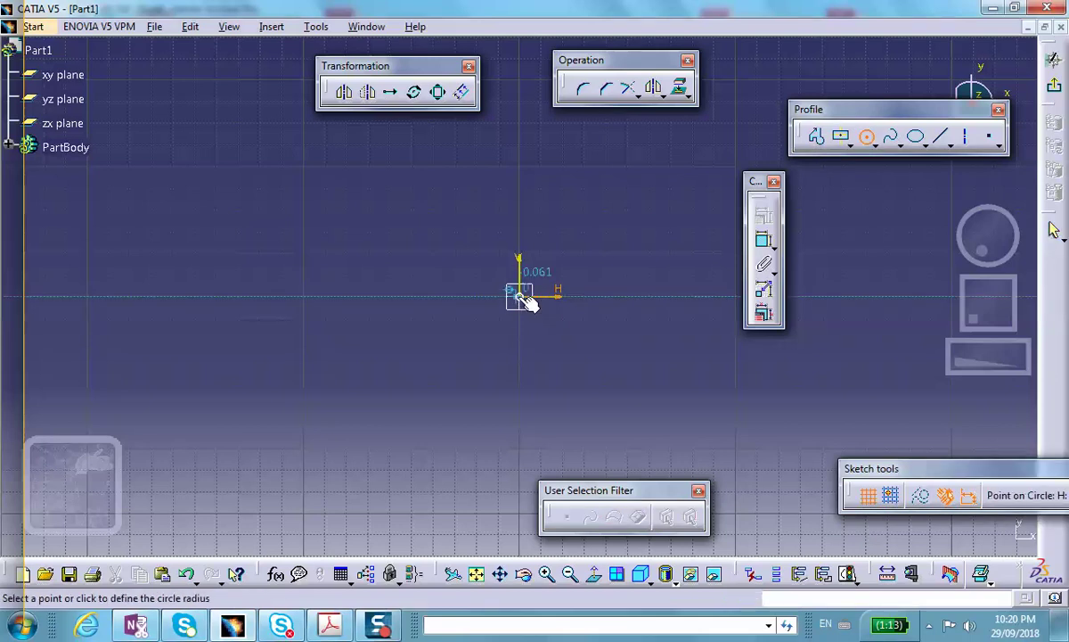
left_click(611, 377)
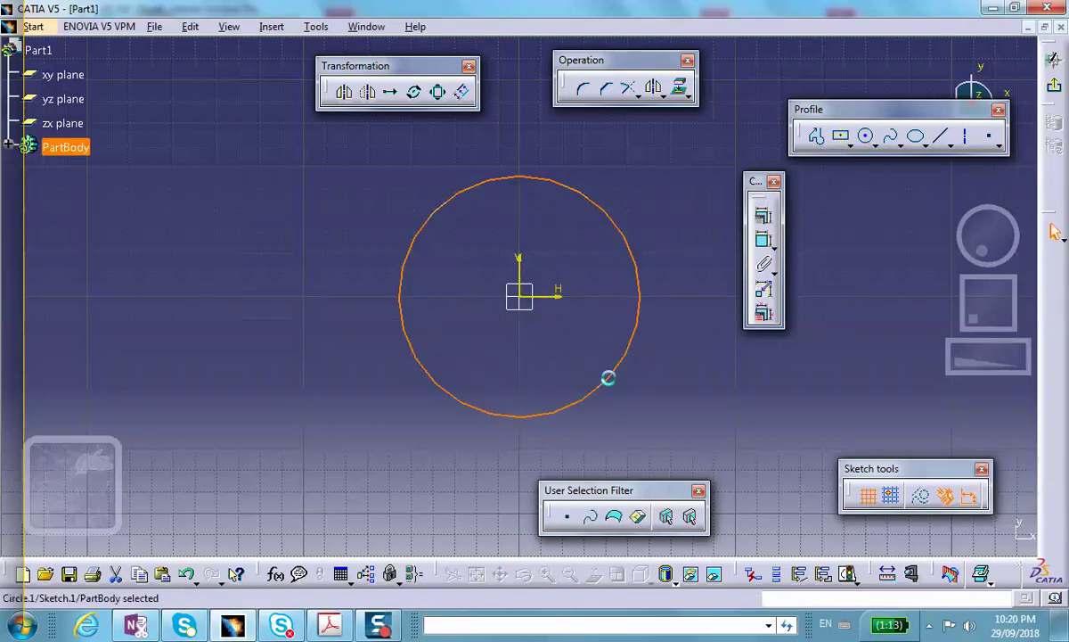
left_click(764, 219)
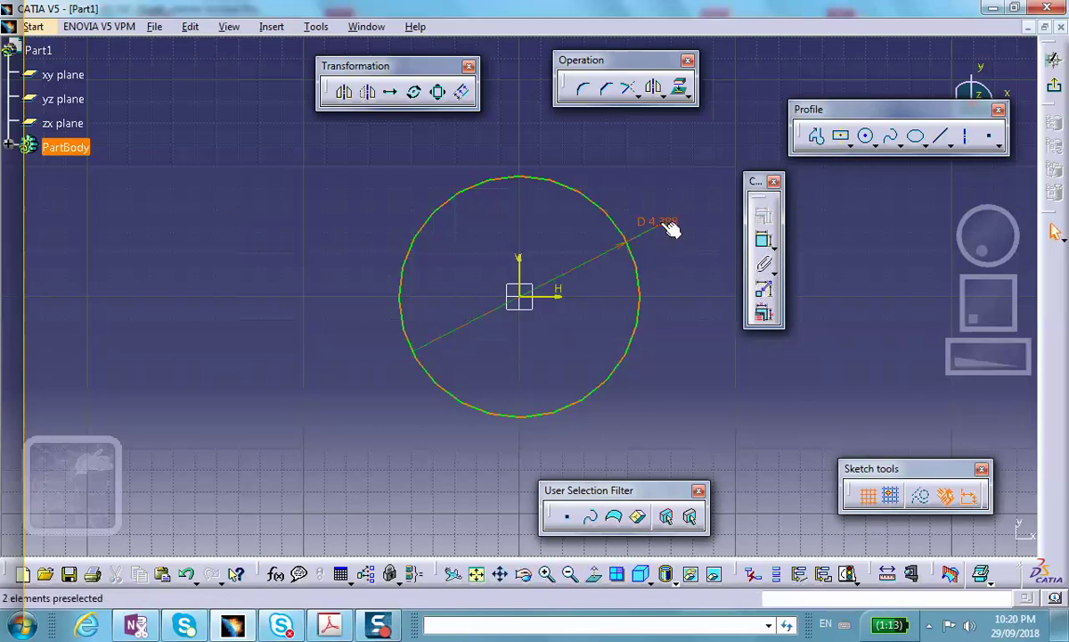
double_click(666, 226)
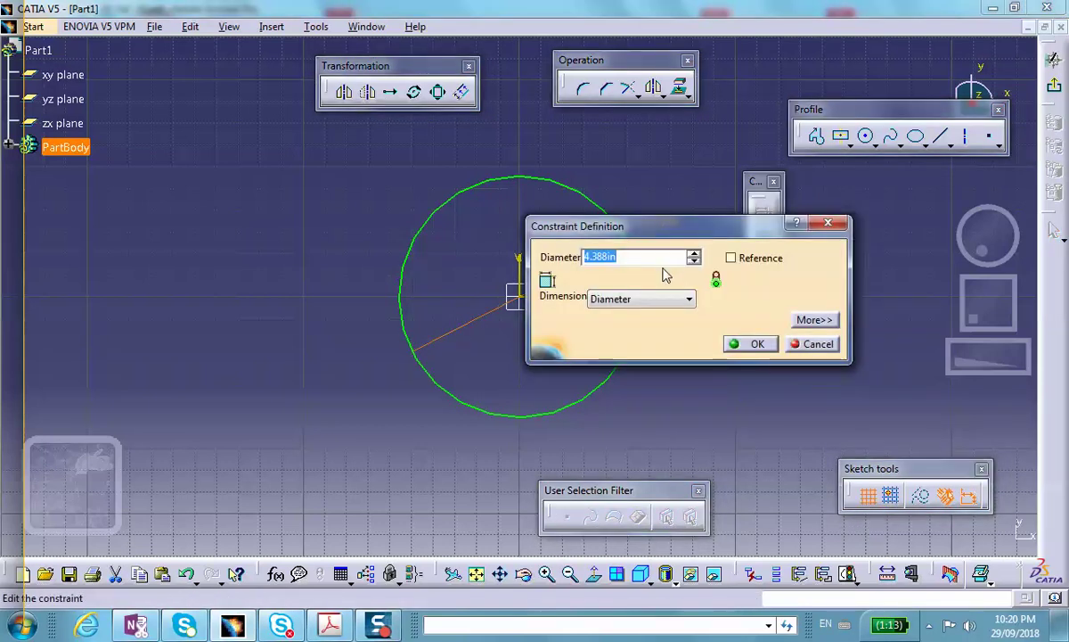
type("20")
key("Return")
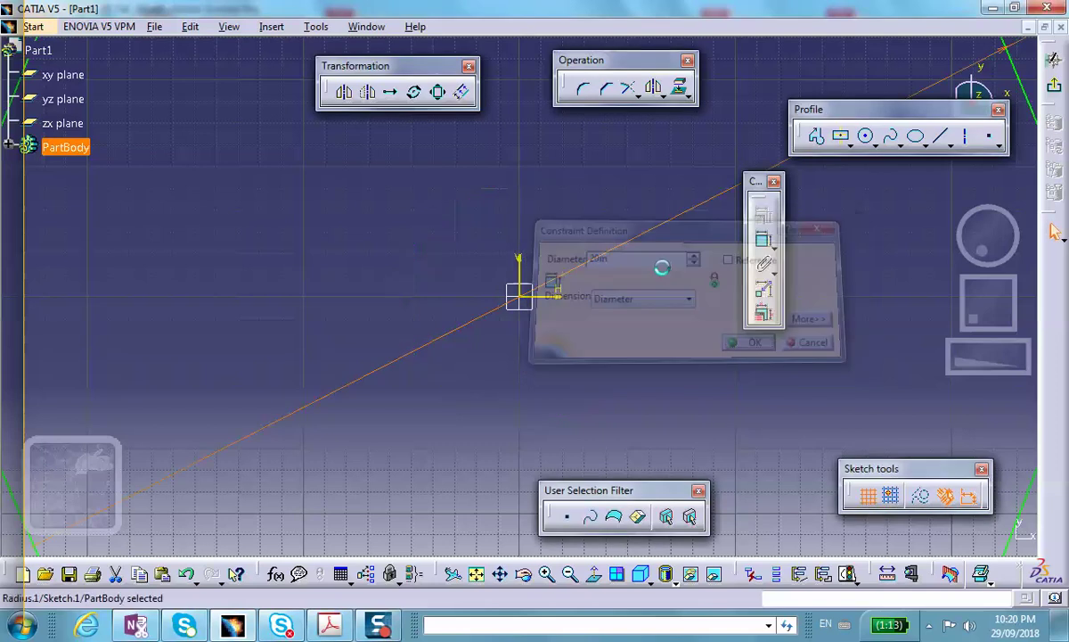
middle_click_drag(620, 256, 657, 403)
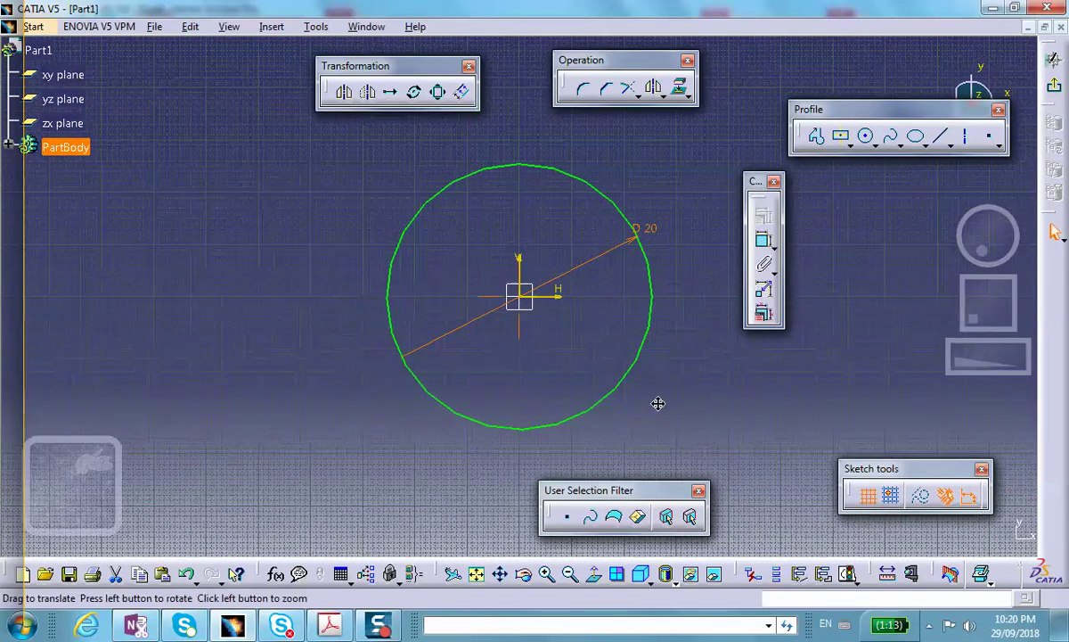
left_click(615, 377)
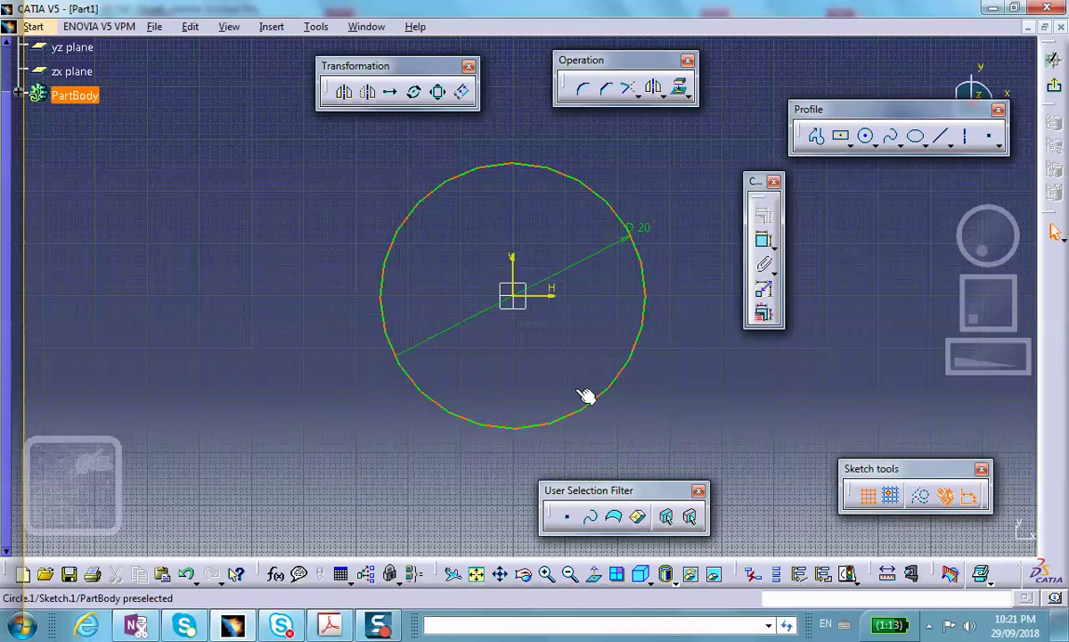
- Add a concentric 4 in diameter circle at the origin and exit the Sketcher
left_click(867, 138)
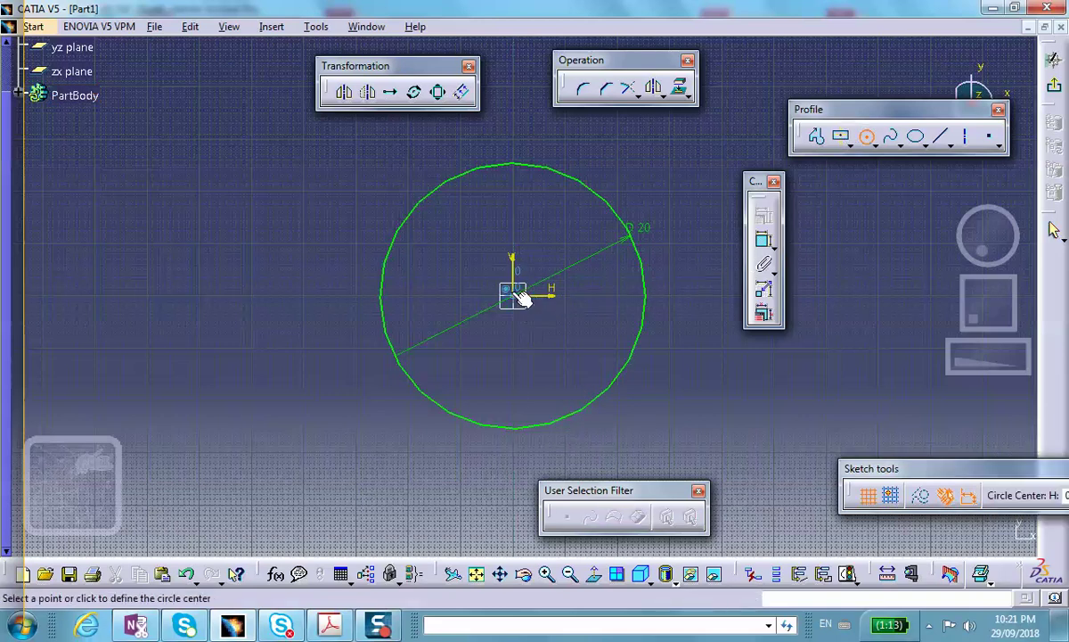
left_click(514, 295)
left_click(541, 314)
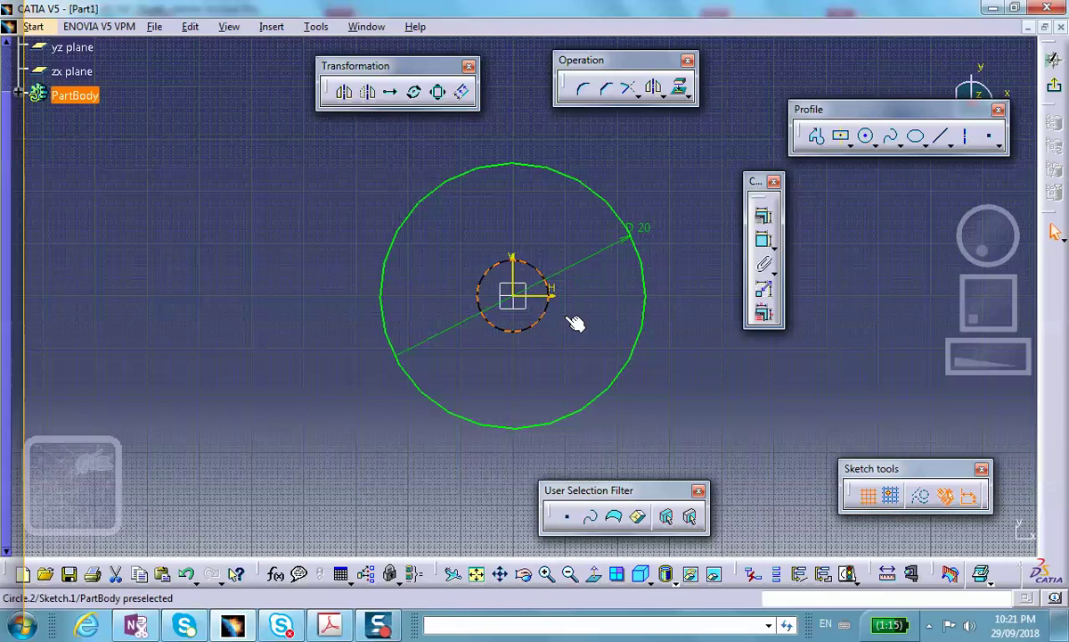
left_click(763, 239)
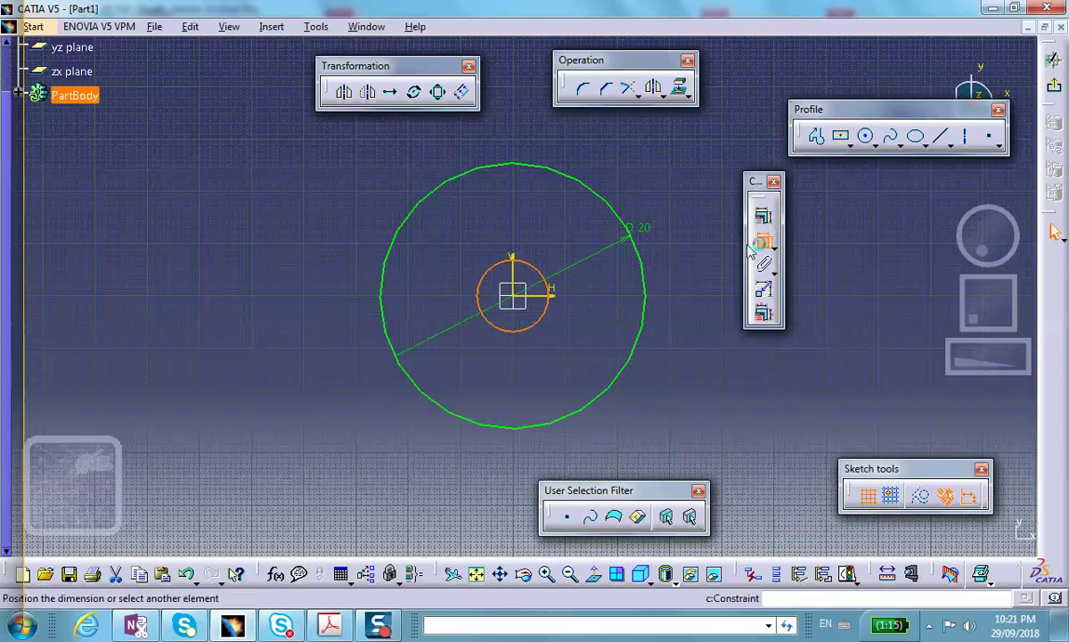
left_click(540, 312)
left_click(581, 323)
double_click(574, 312)
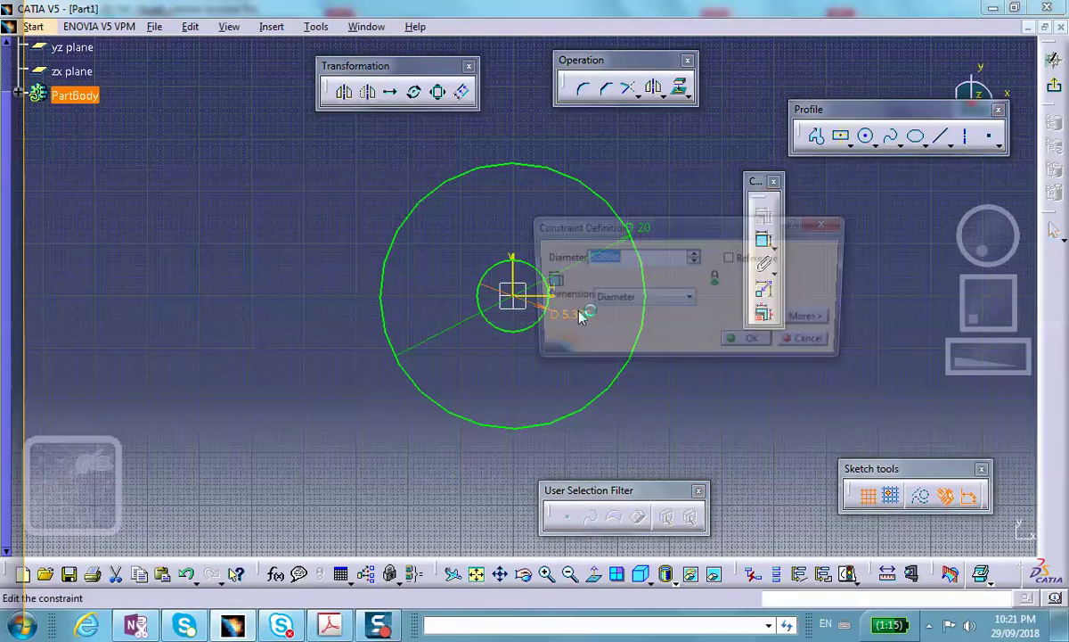
type("4")
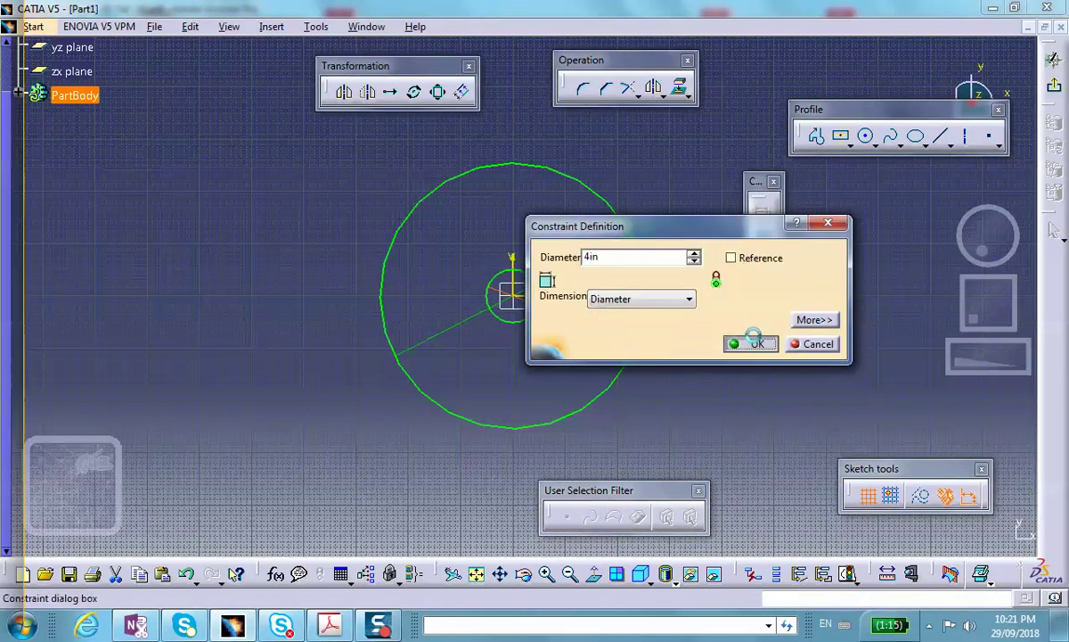
left_click(748, 343)
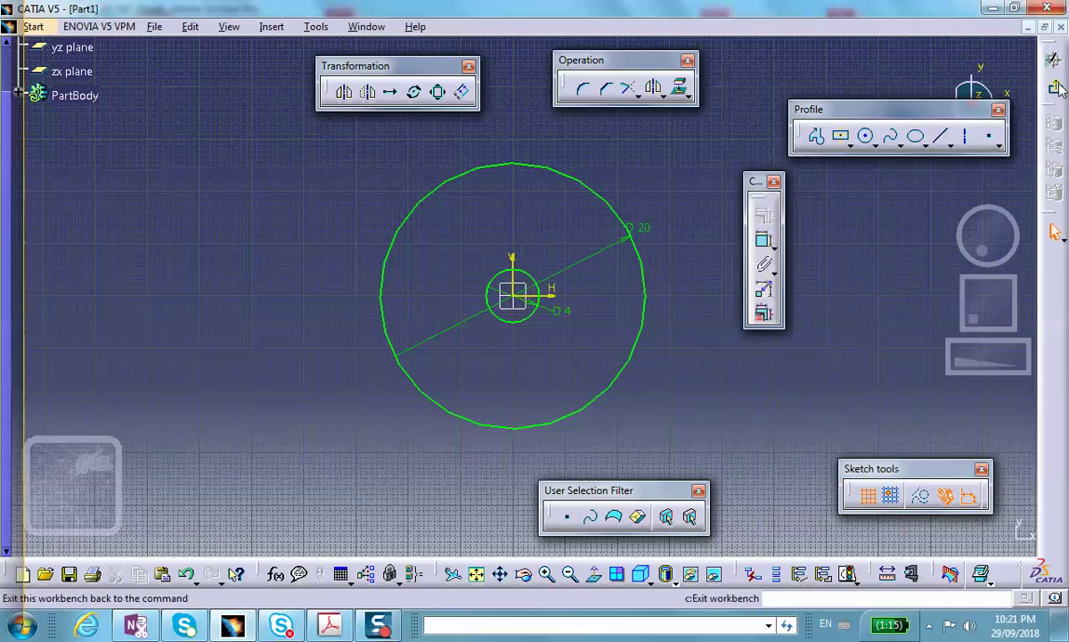
left_click(1054, 232)
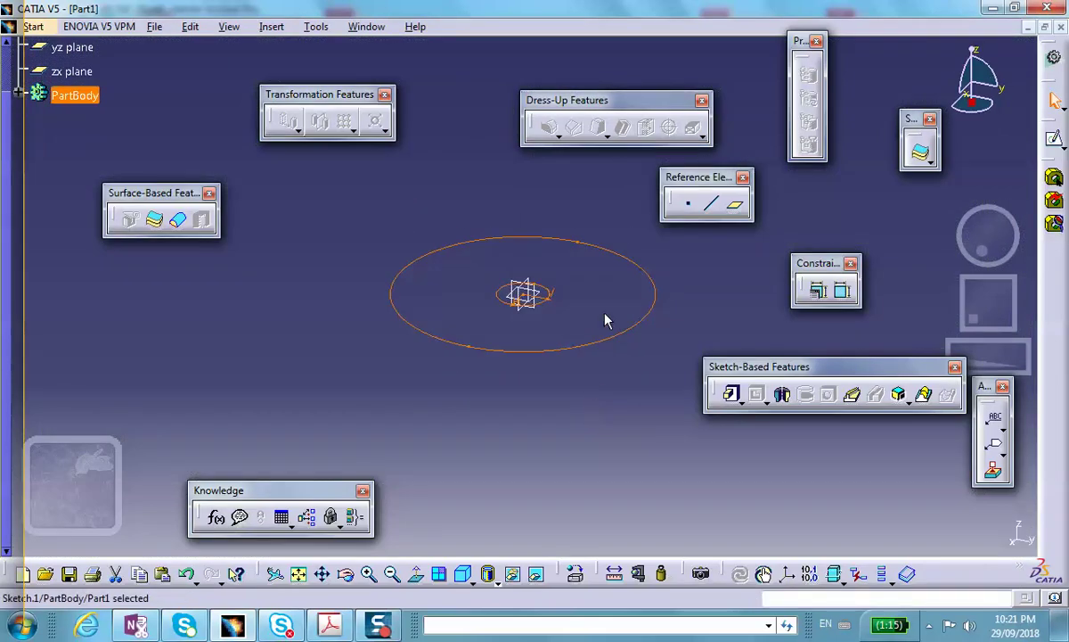
- Start a Multi-Pad on the sketch, checking the reference drawing for thicknesses
left_click(535, 302)
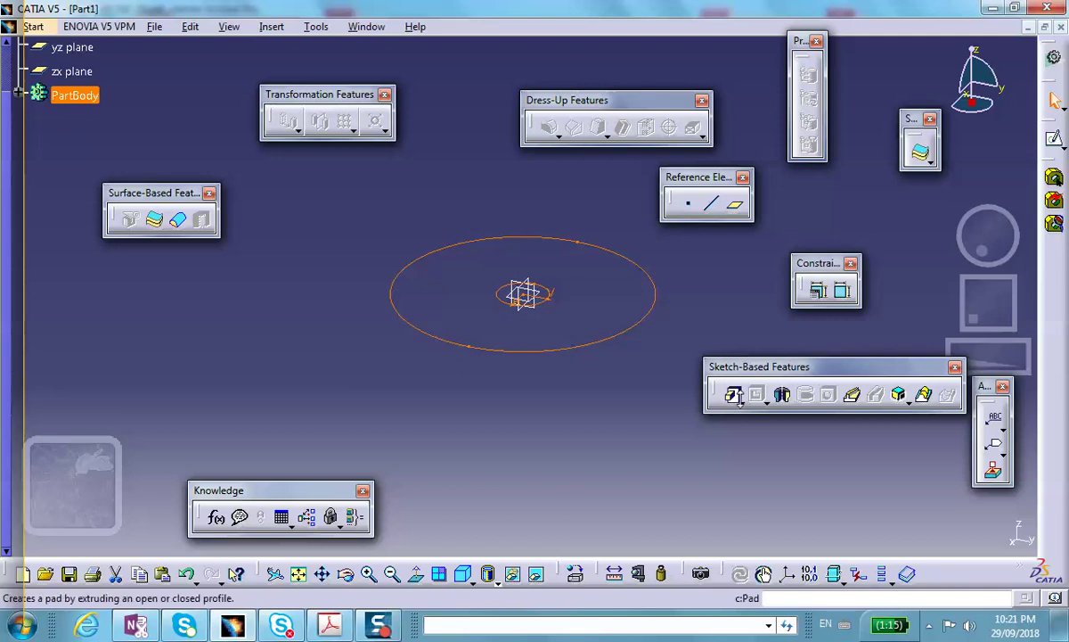
left_click(738, 403)
left_click(809, 415)
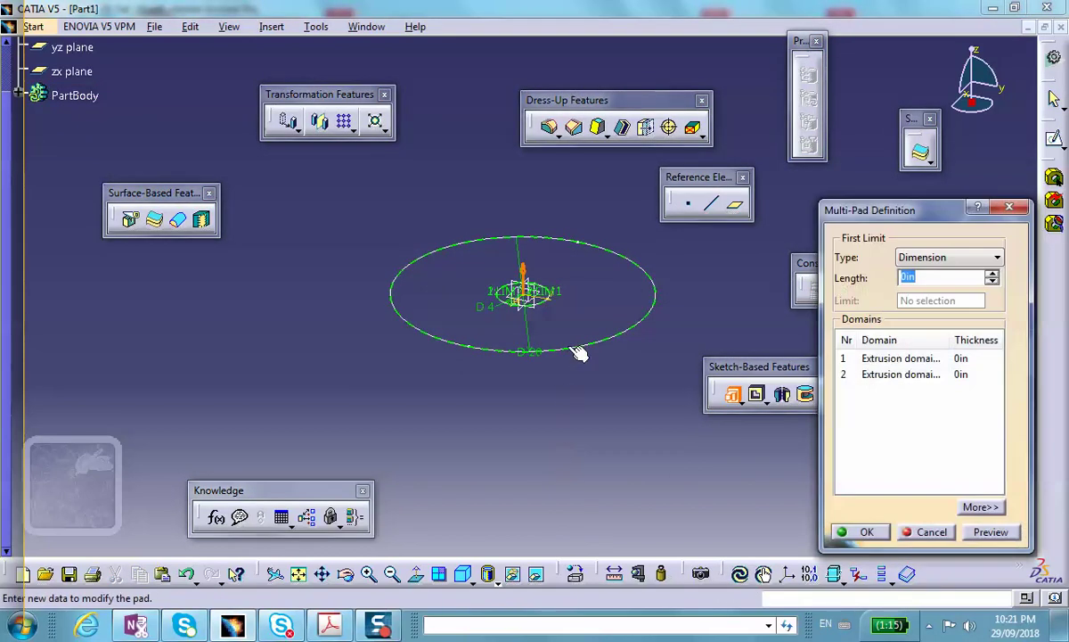
left_click(851, 358)
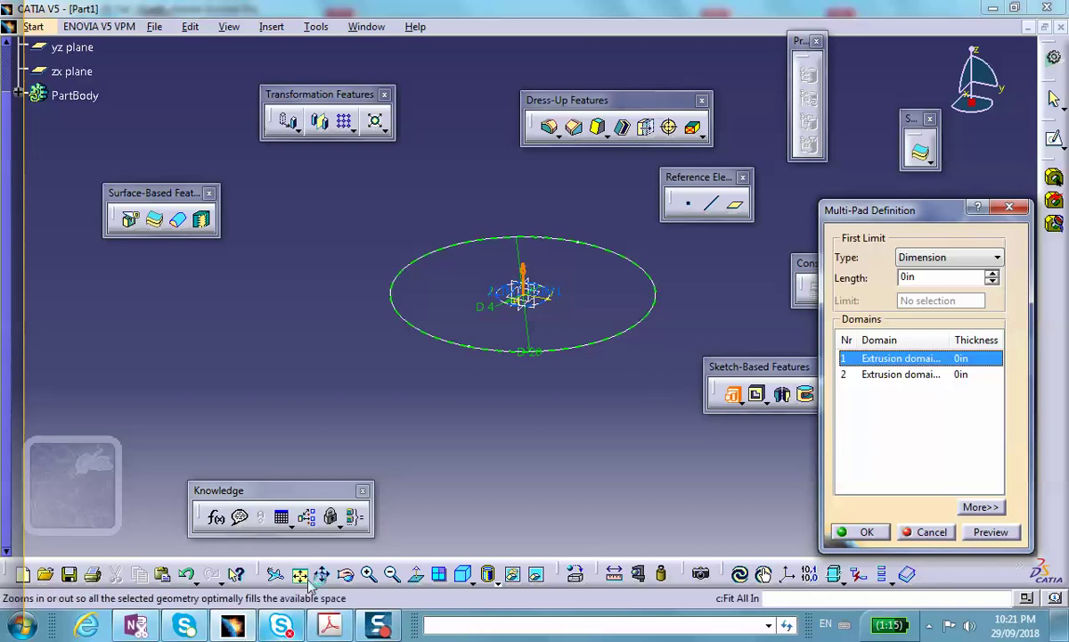
left_click(328, 623)
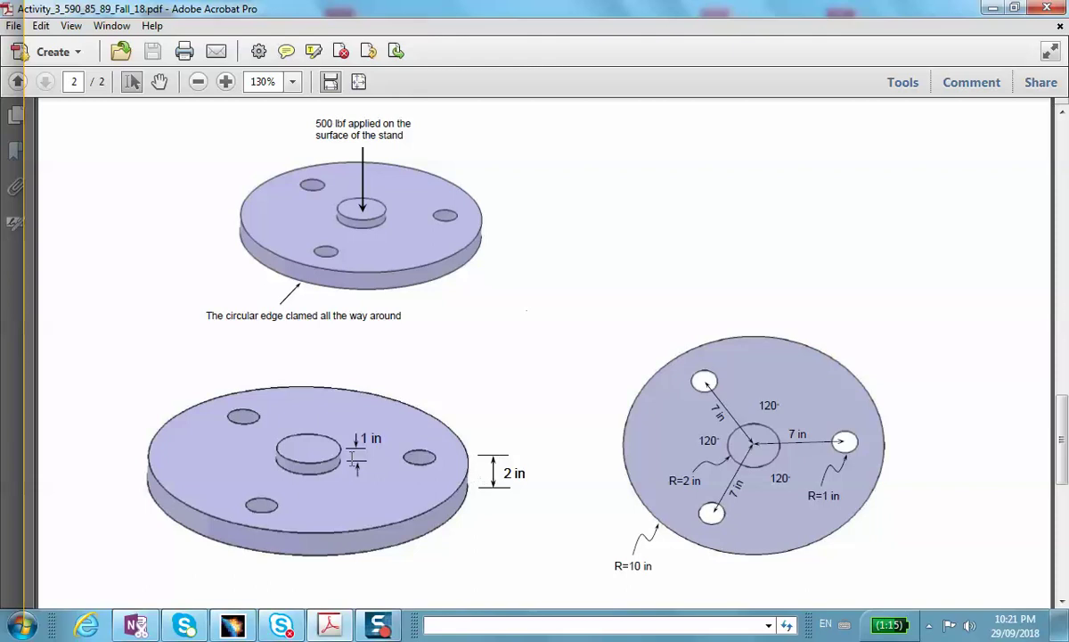
left_click(991, 8)
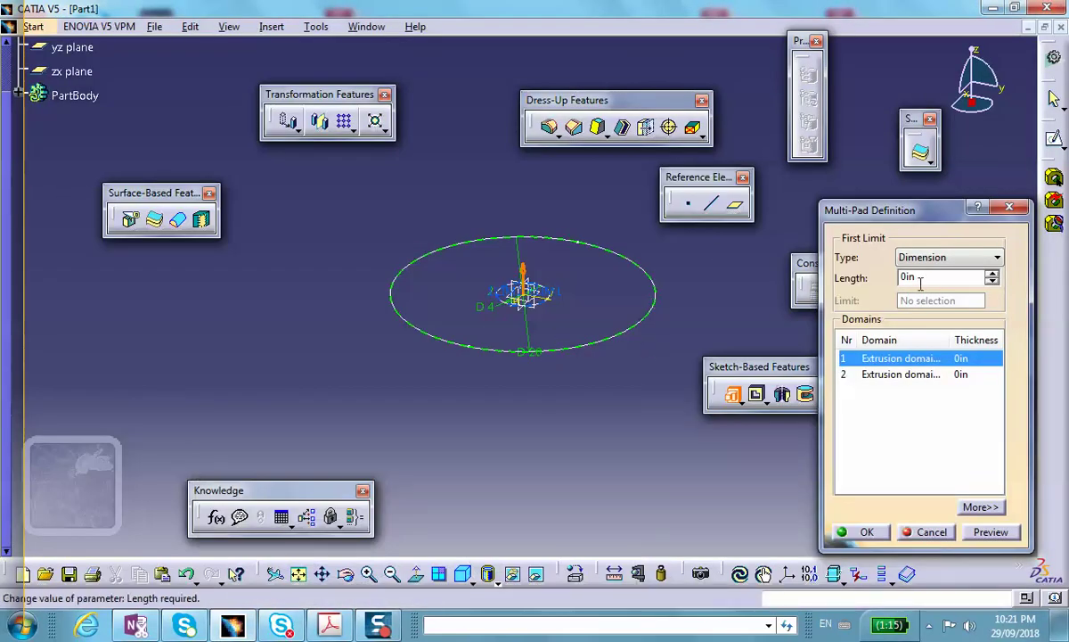
- Set domain 1 to 3 in and domain 2 to 2 in, and build the Multi-Pad
double_click(920, 278)
type("3")
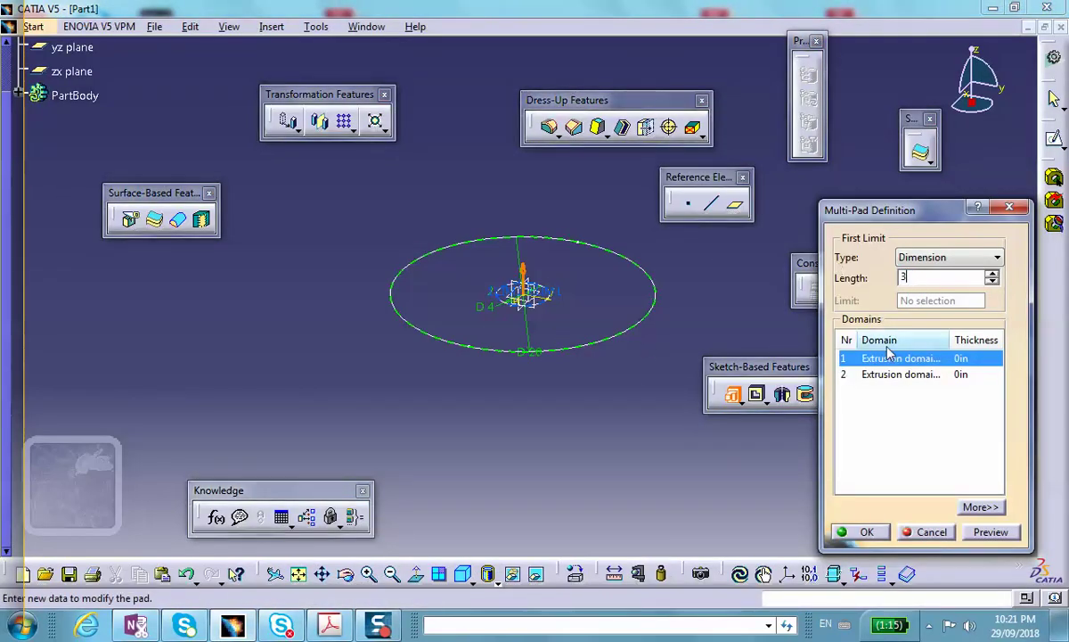
left_click(887, 374)
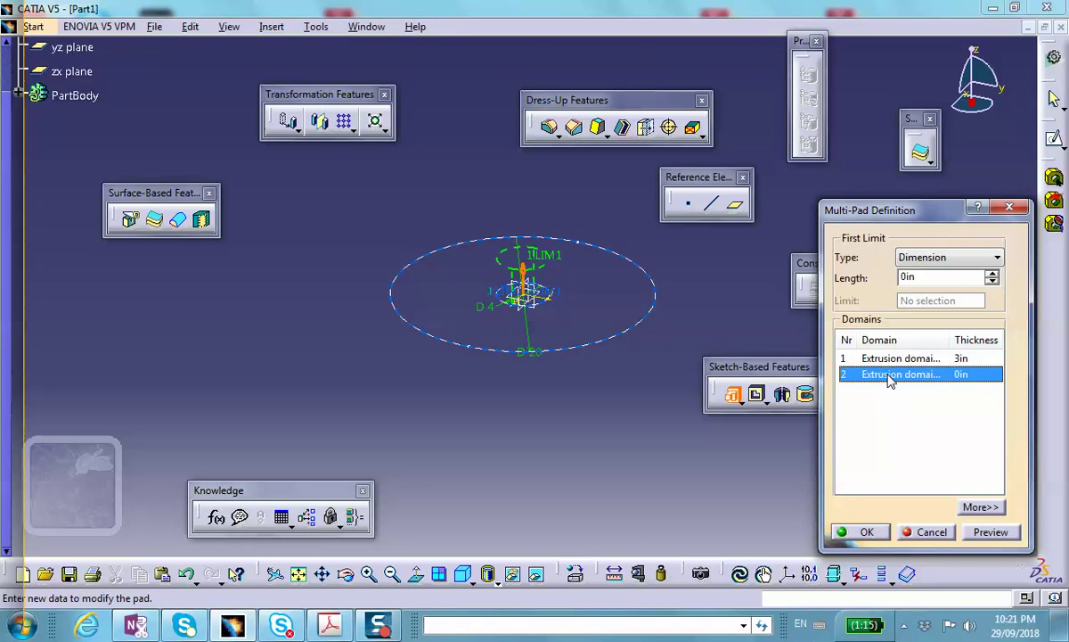
double_click(918, 278)
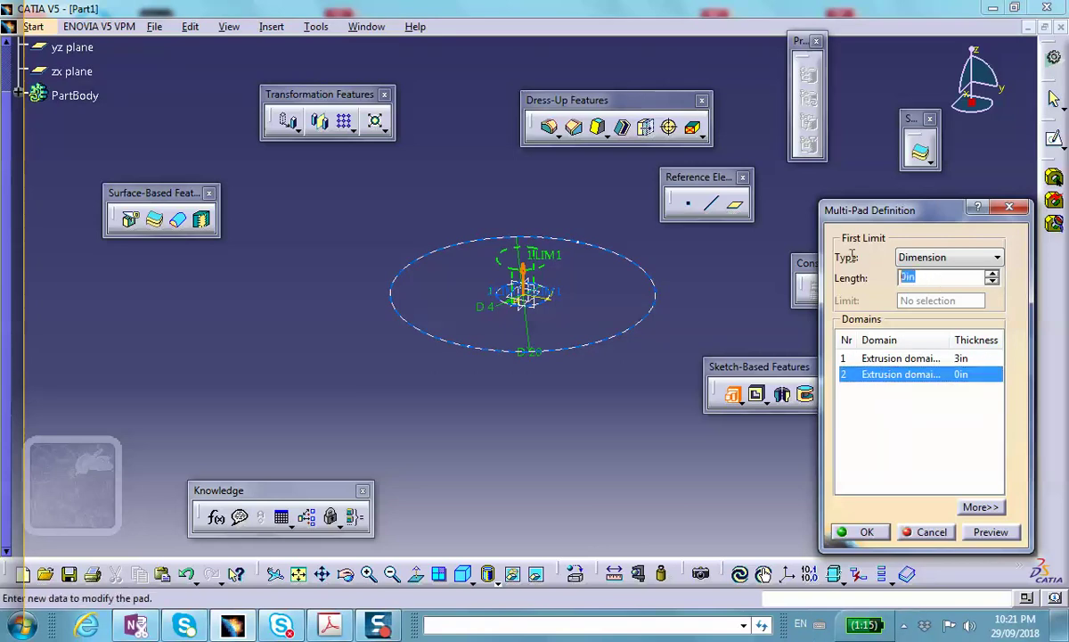
left_click(867, 532)
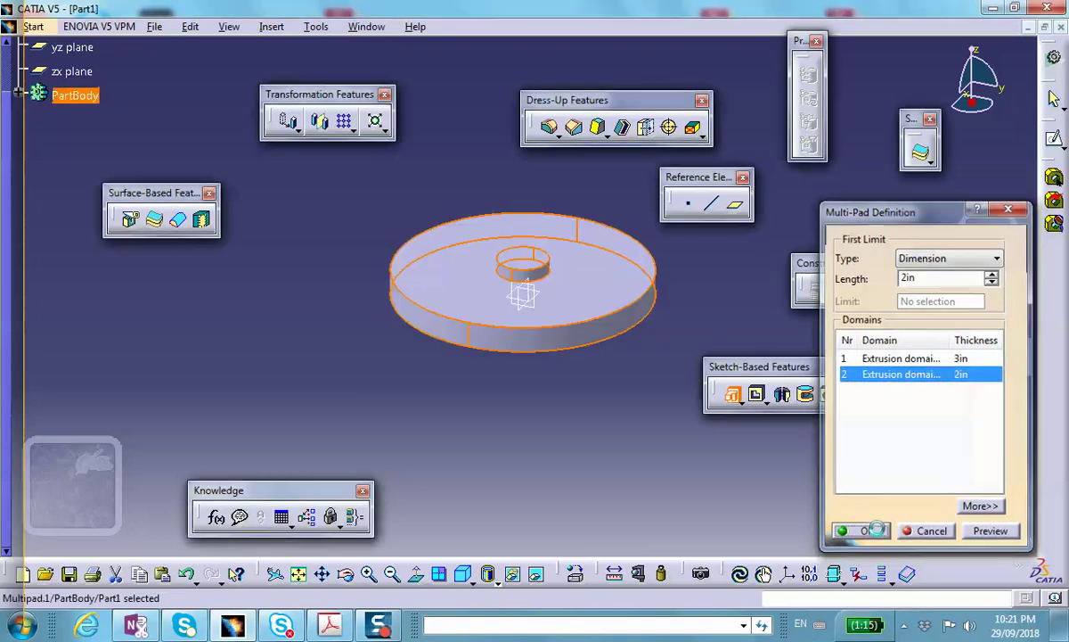
left_click(615, 432)
middle_click_drag(615, 432, 573, 468)
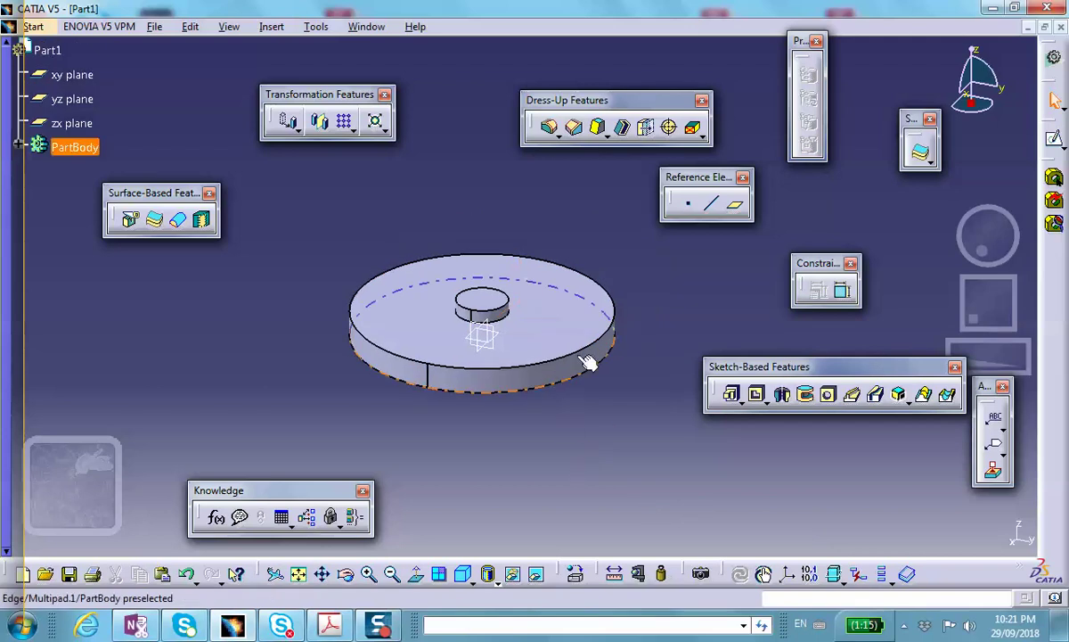
left_click(508, 267)
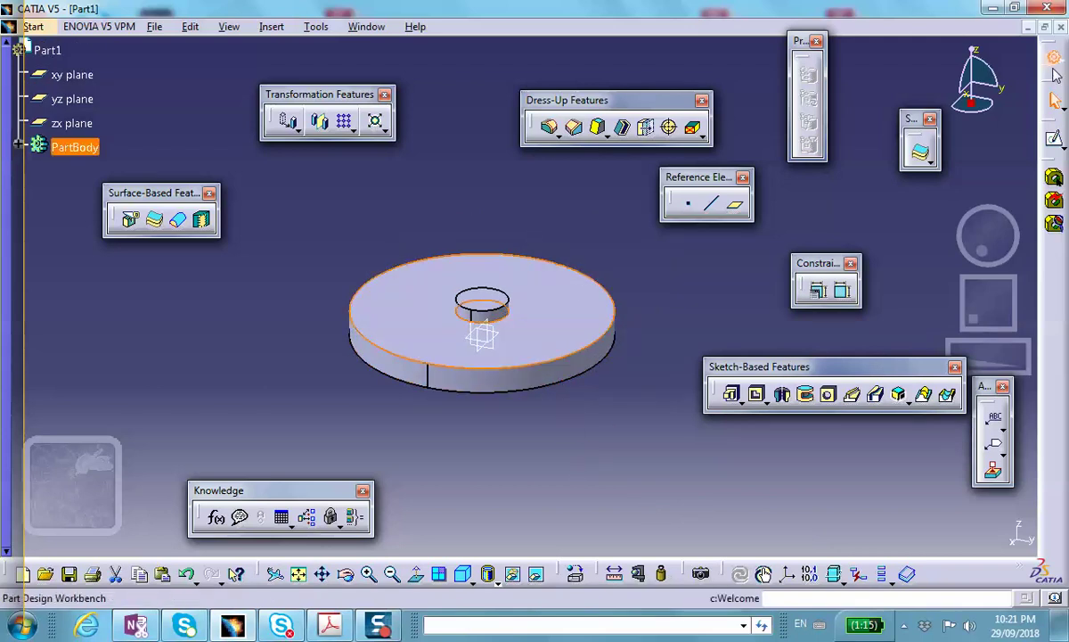
- Start a sketch on the top face and draw a small circle near the rim
left_click(920, 152)
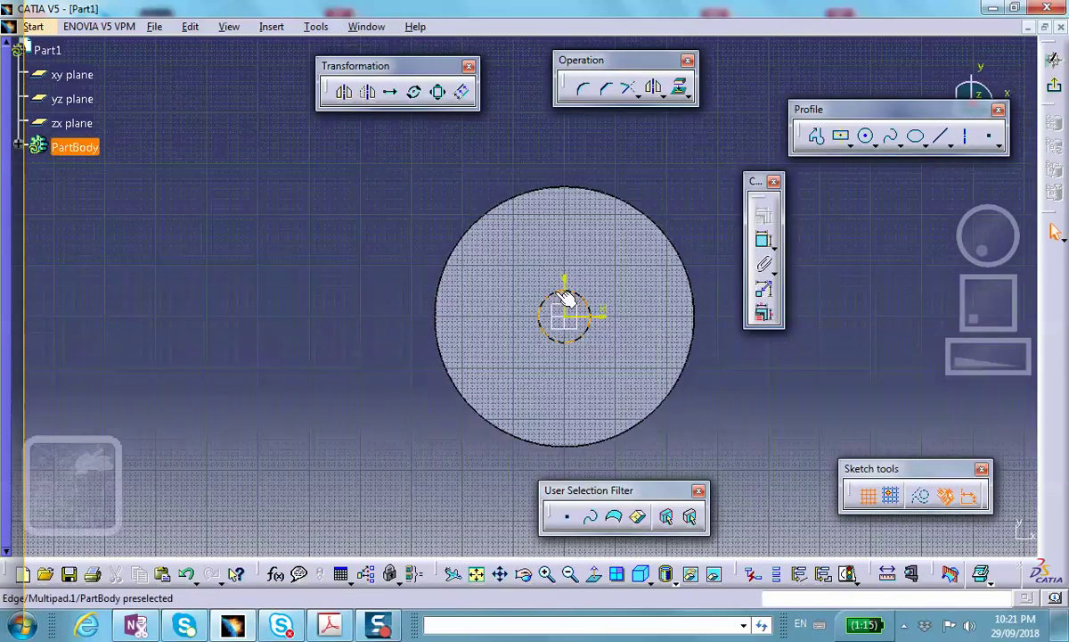
left_click(867, 137)
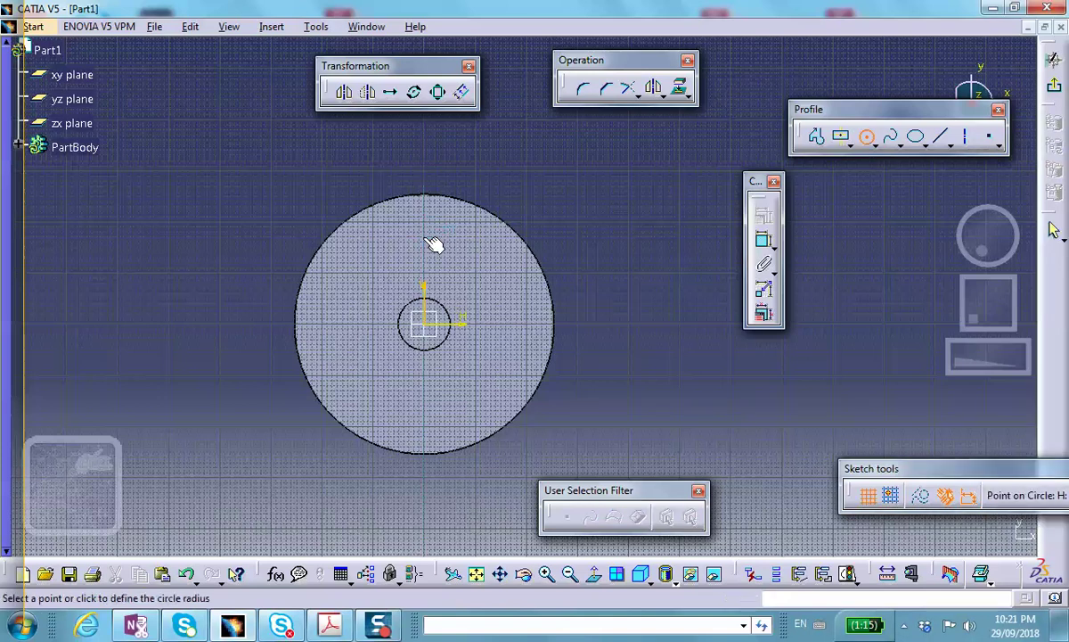
left_click(425, 238)
left_click(442, 254)
left_click(550, 227)
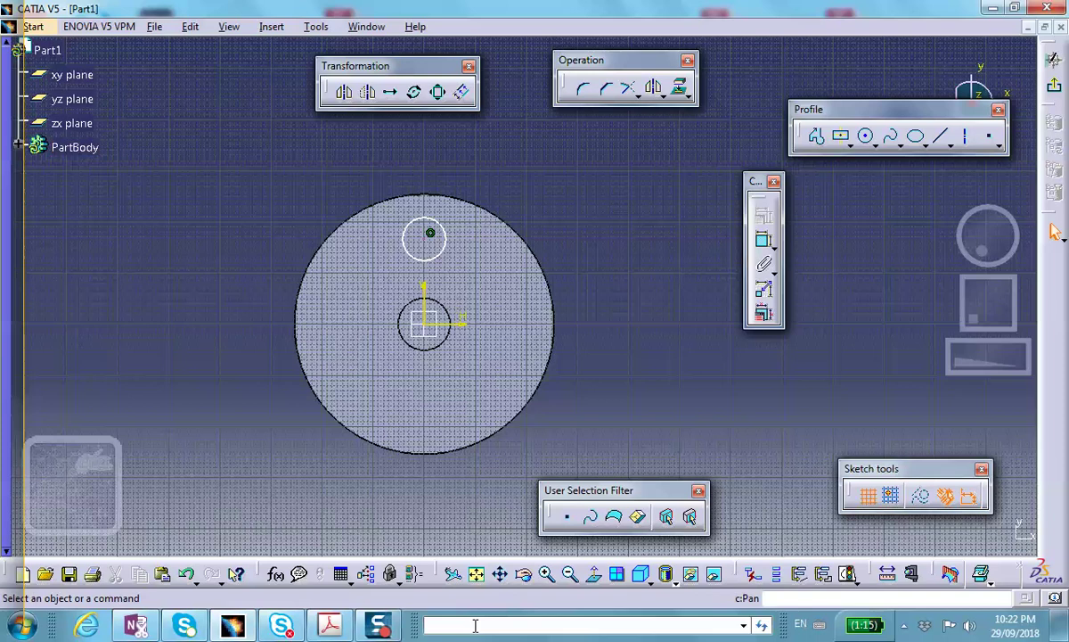
left_click(330, 624)
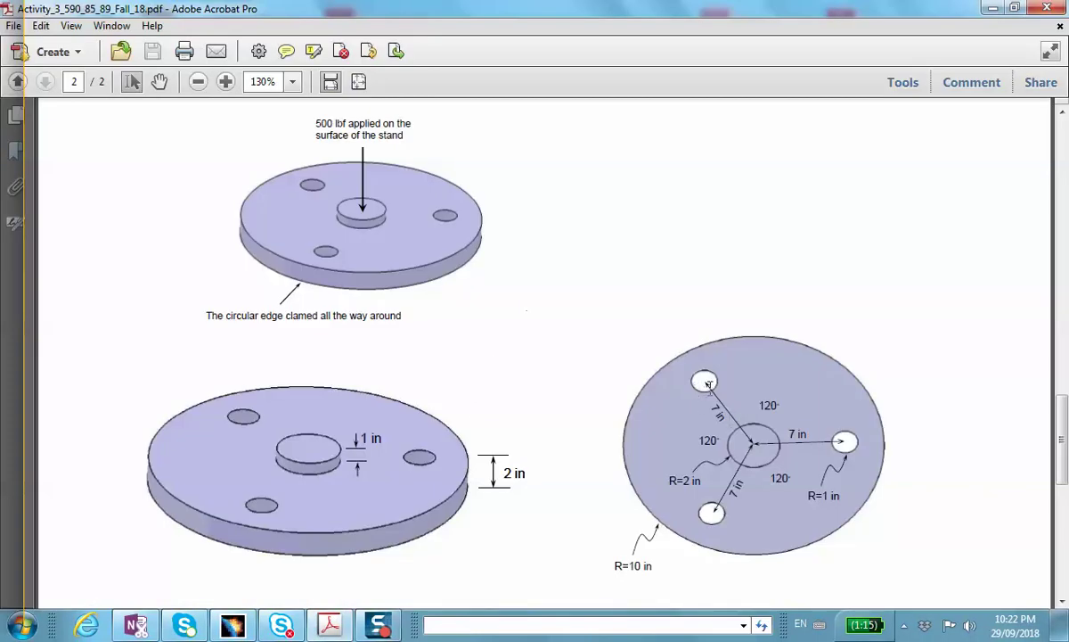
left_click(992, 9)
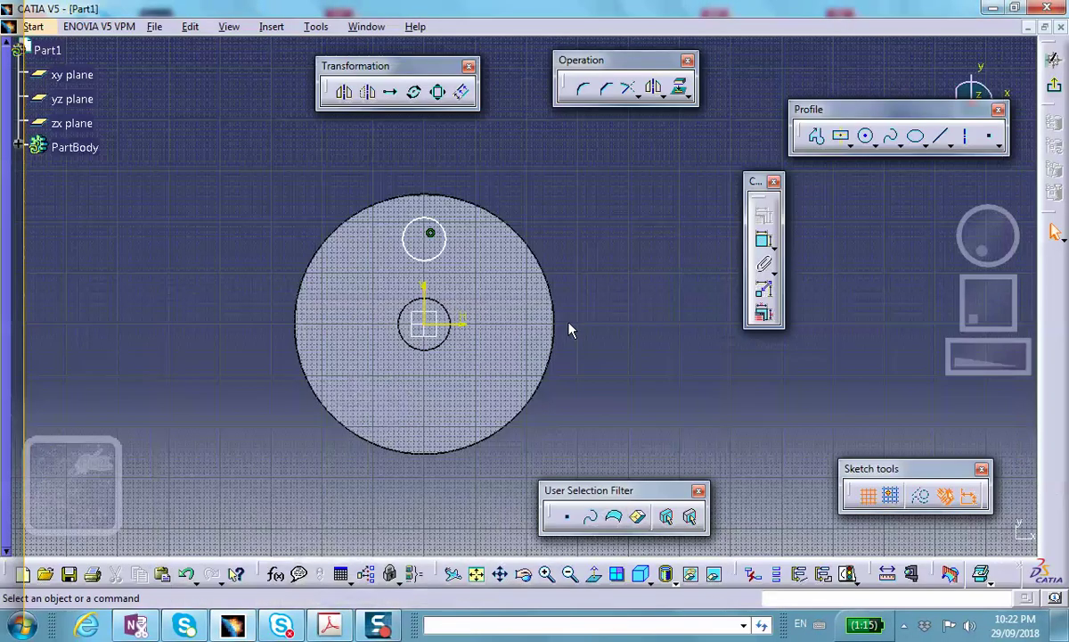
- Constrain the circle's centre 7 in from the horizontal axis
left_click(763, 240)
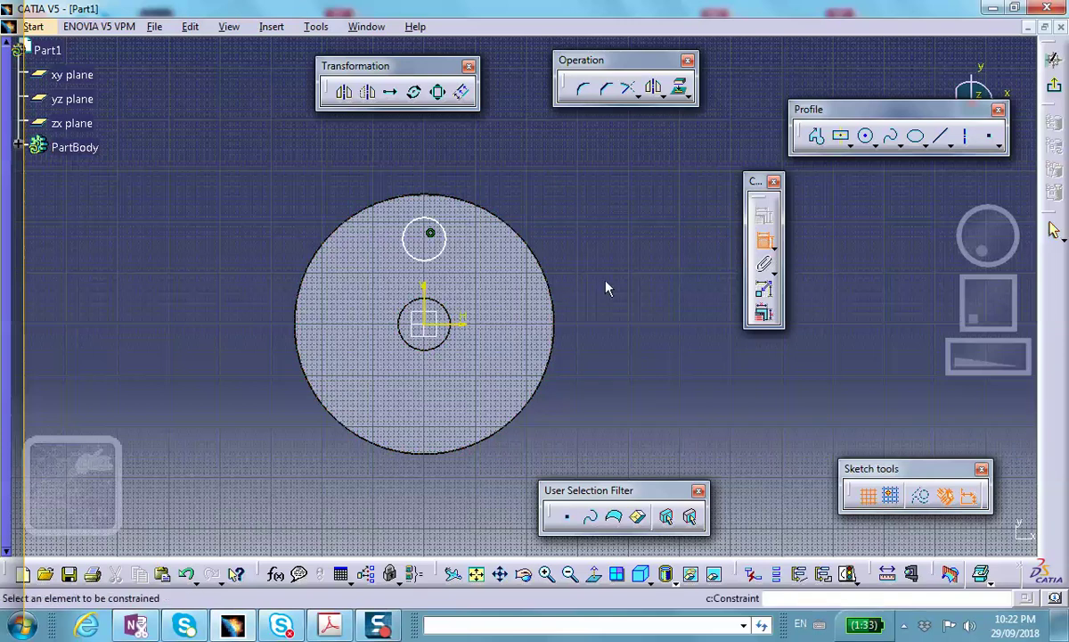
left_click(430, 235)
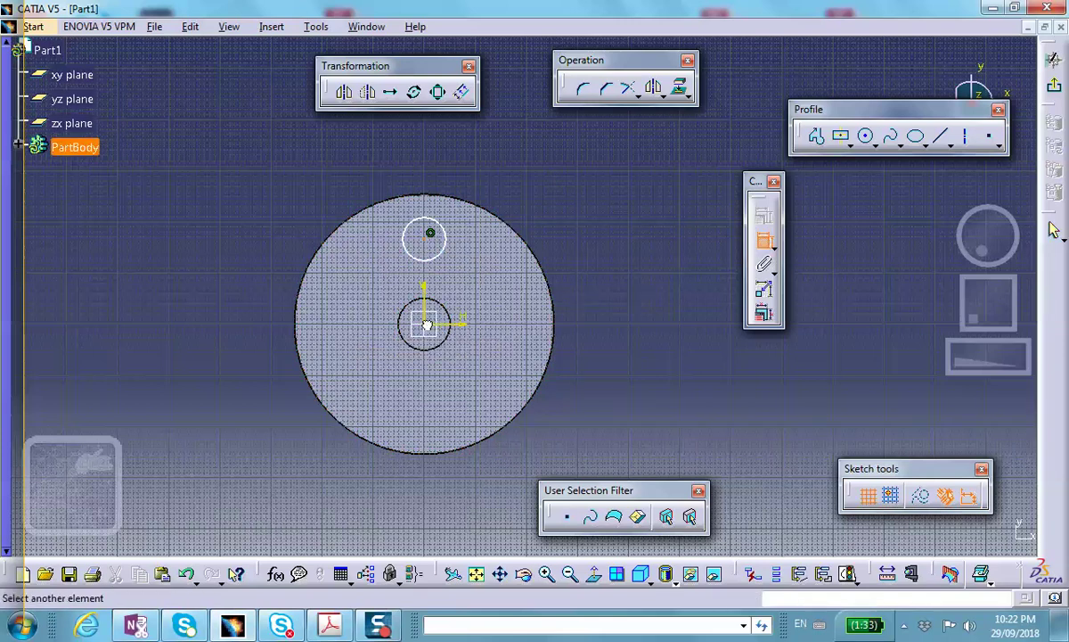
left_click(426, 323)
left_click(609, 256)
double_click(608, 240)
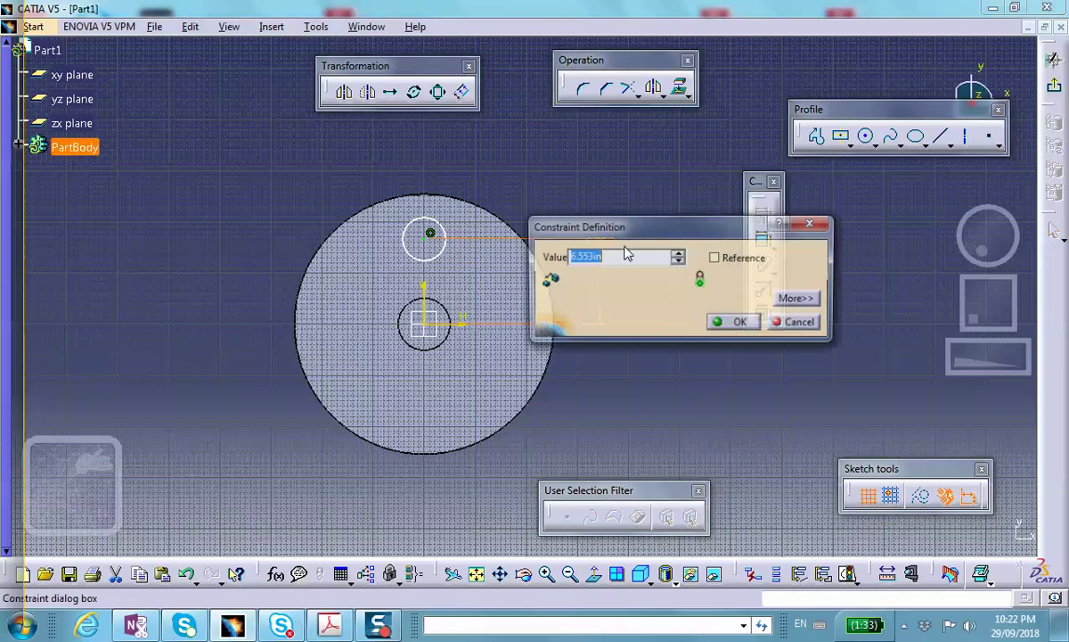
type("7")
left_click(740, 322)
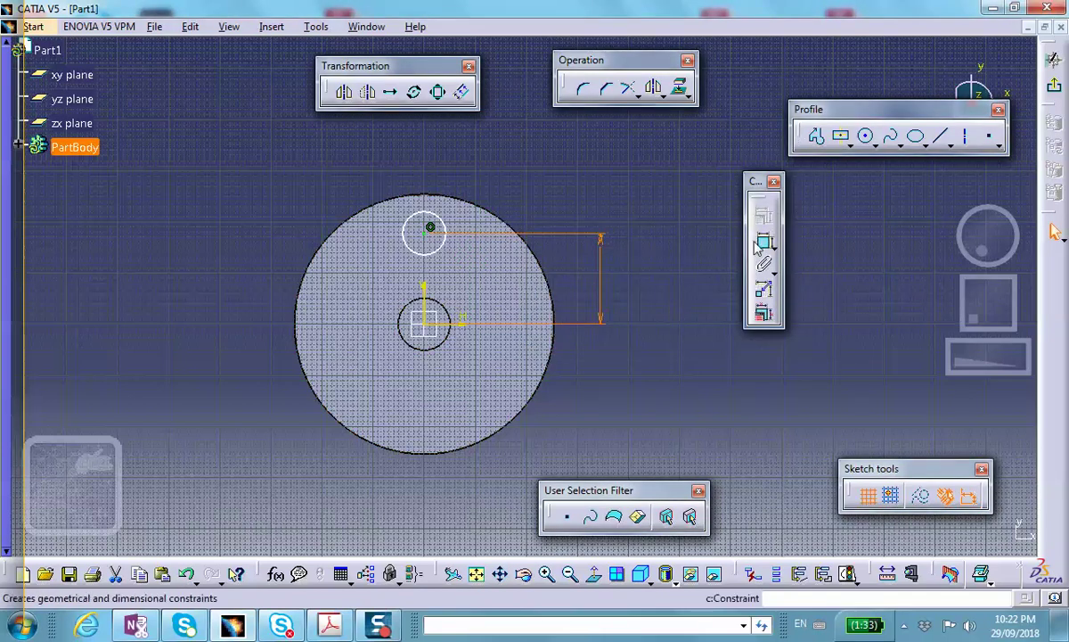
- Set the hole circle's diameter to 2 in and exit the Sketcher
left_click(764, 240)
left_click(449, 228)
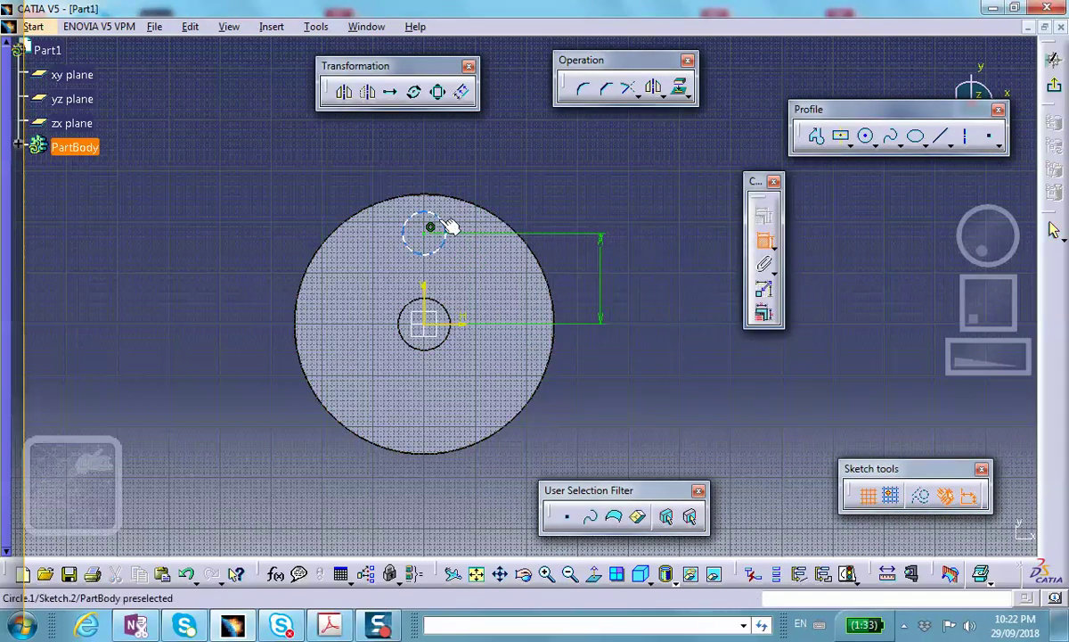
double_click(515, 166)
type("1")
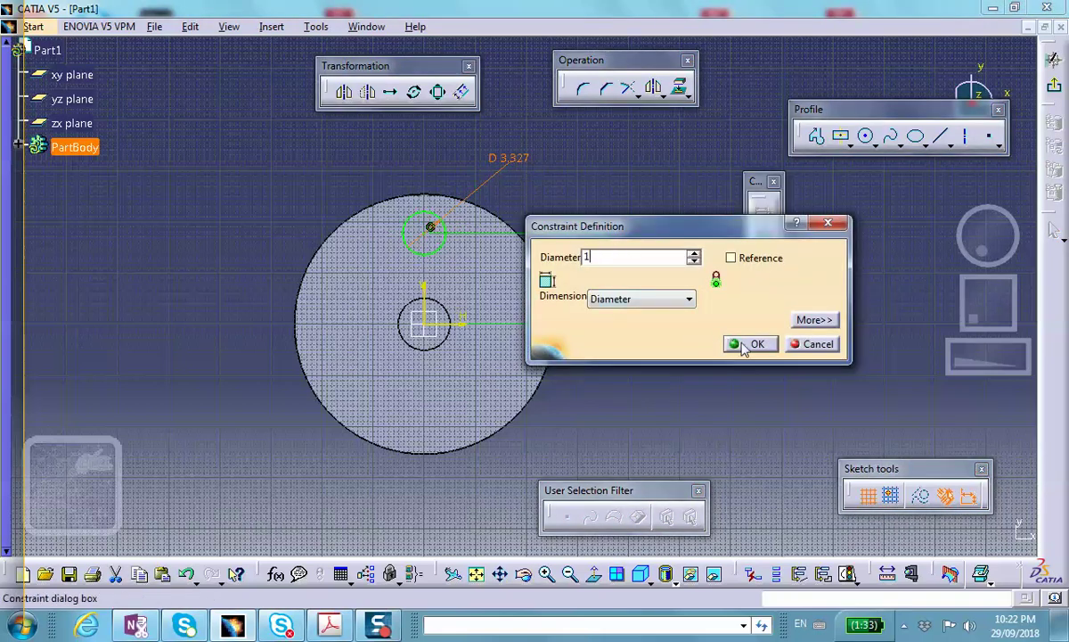
double_click(618, 258)
type("2")
left_click(745, 343)
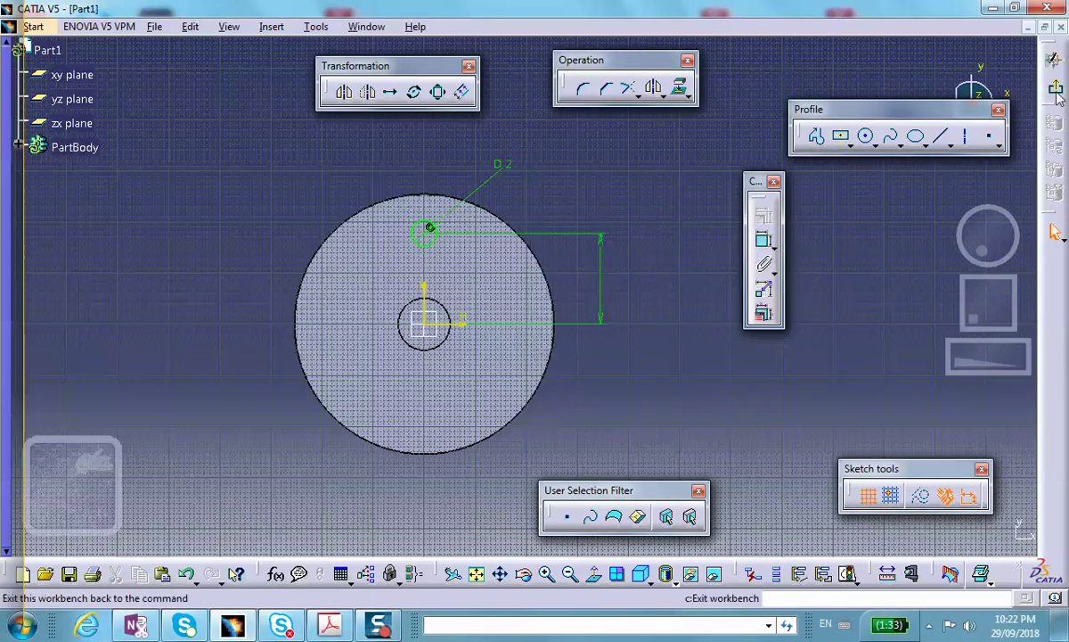
left_click(1054, 64)
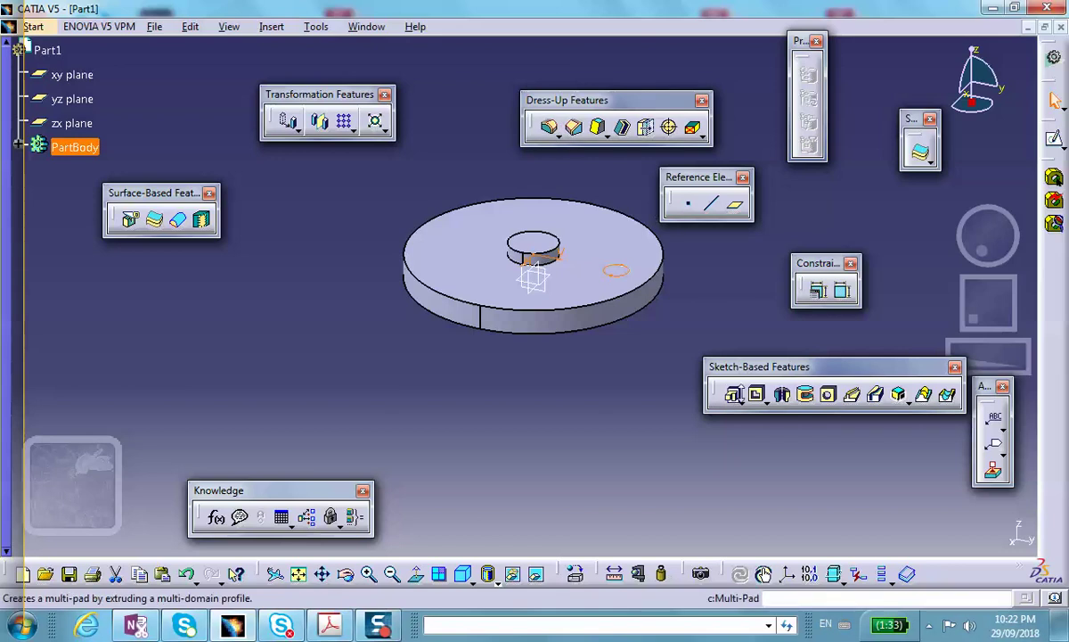
- Try a single pad of 2 from the hole sketch, then cancel it
left_click(736, 397)
left_click(758, 417)
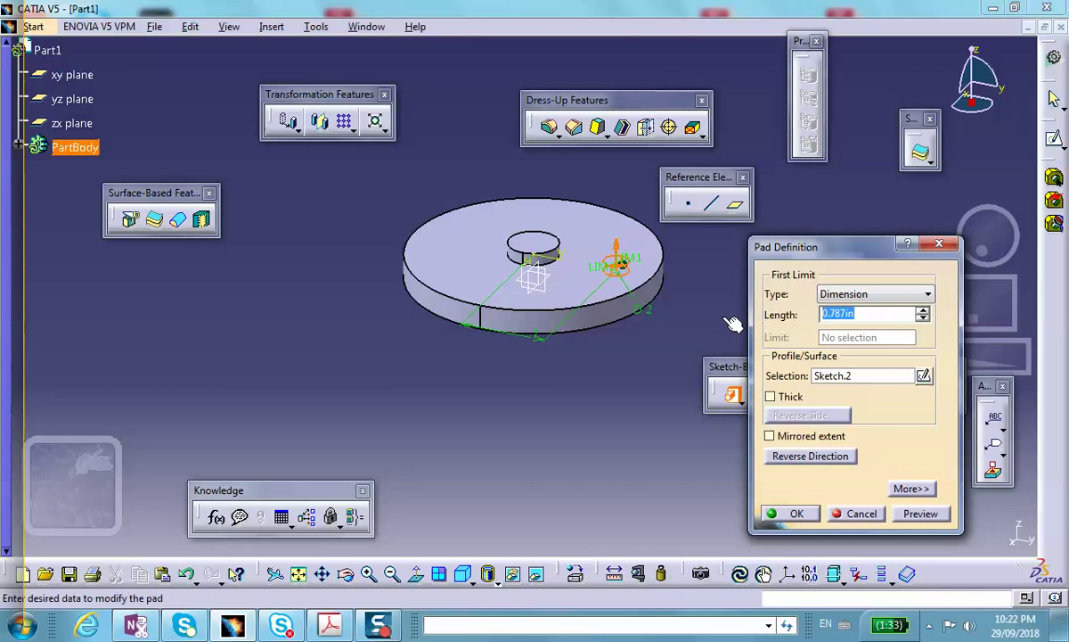
type("2")
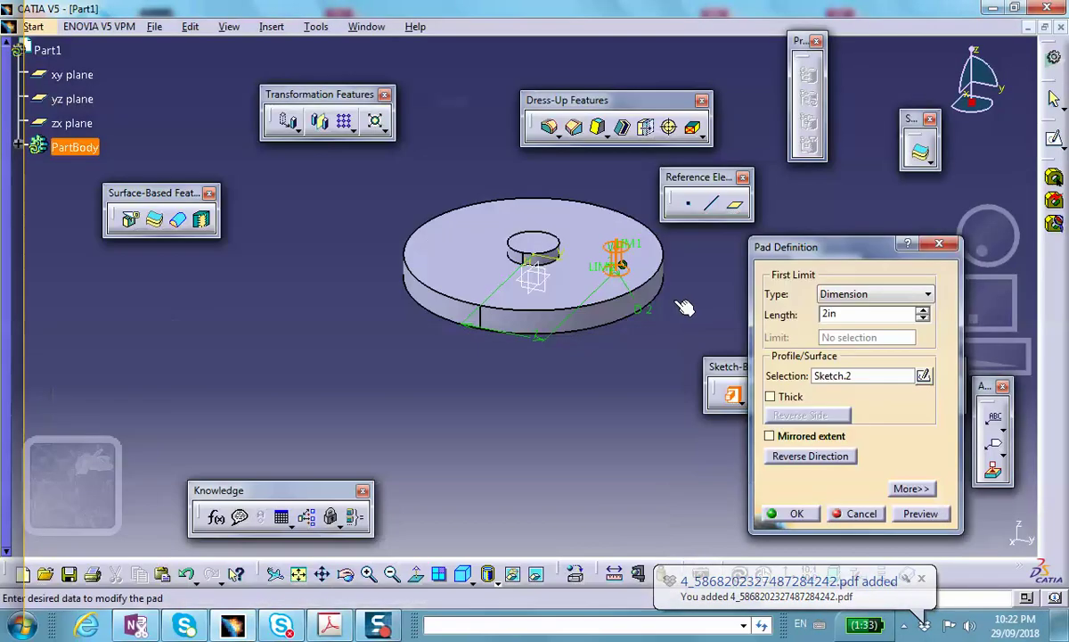
left_click(860, 514)
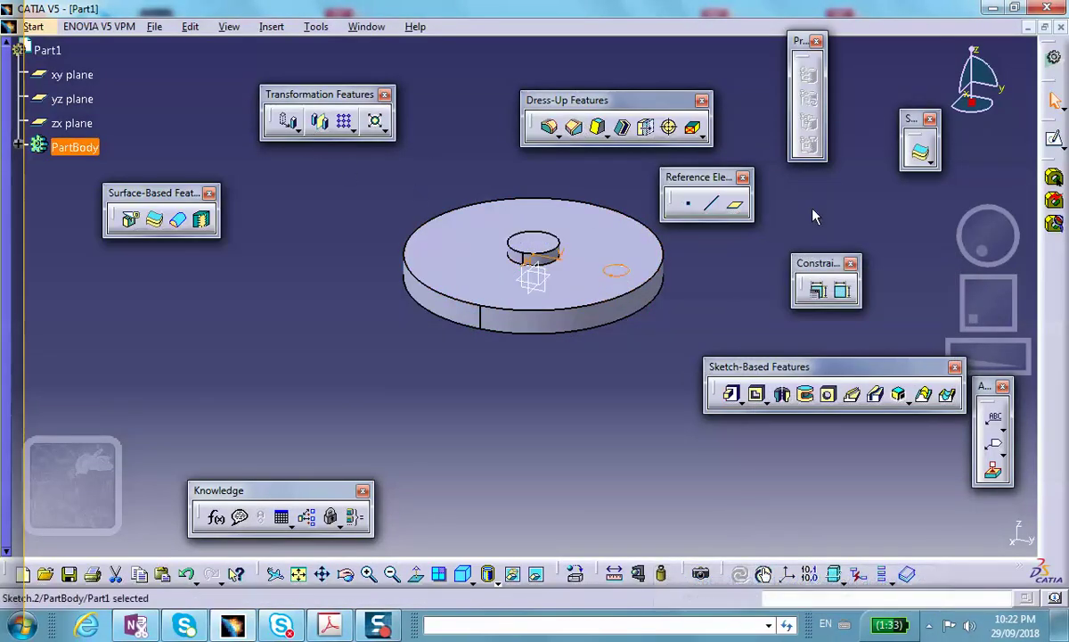
- Cut the hole as a pocket with type Up to last through the plate
left_click(755, 394)
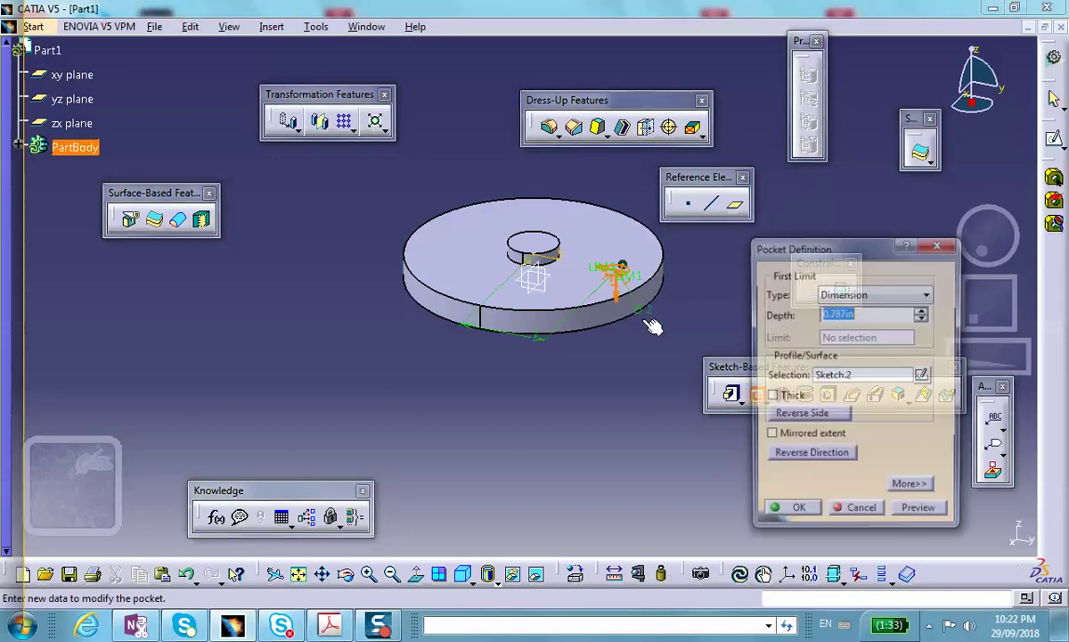
left_click(918, 293)
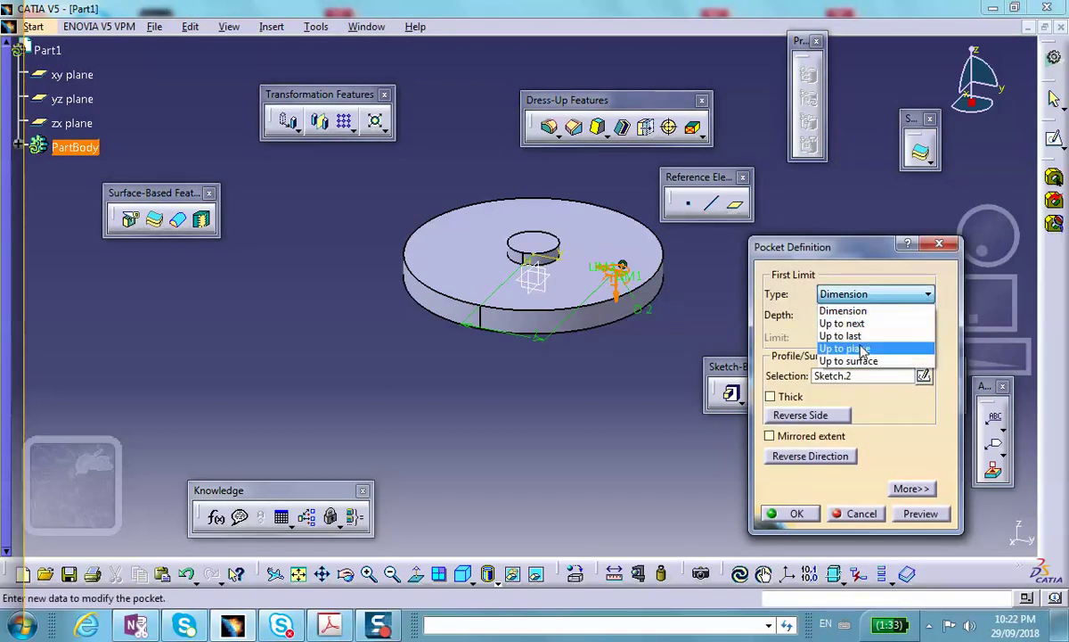
left_click(802, 334)
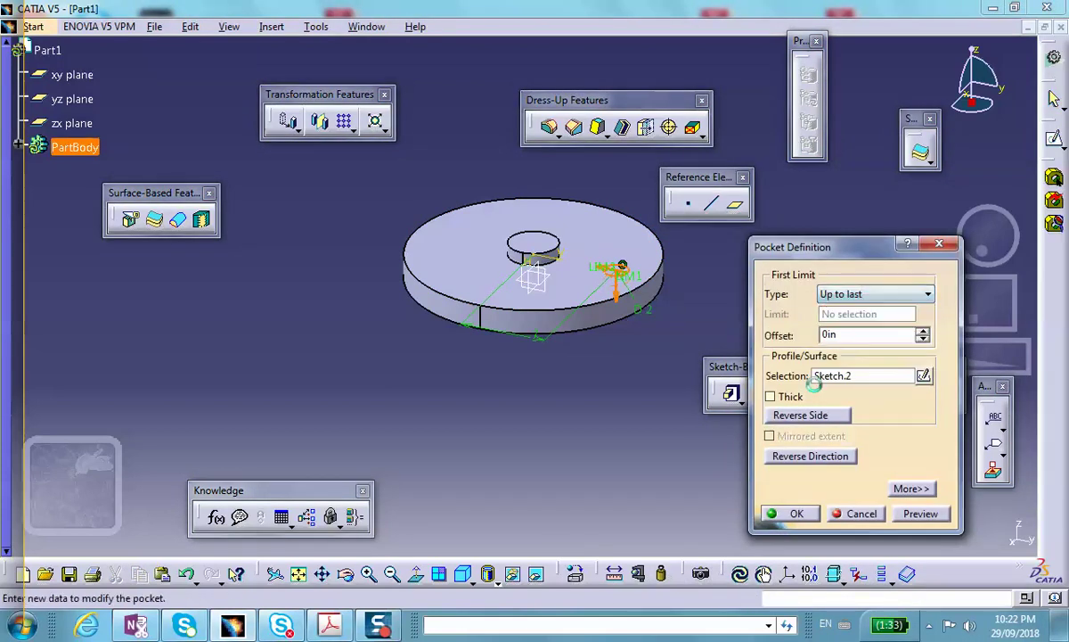
left_click(790, 513)
middle_click_drag(472, 241, 627, 287)
middle_click_drag(621, 241, 542, 260)
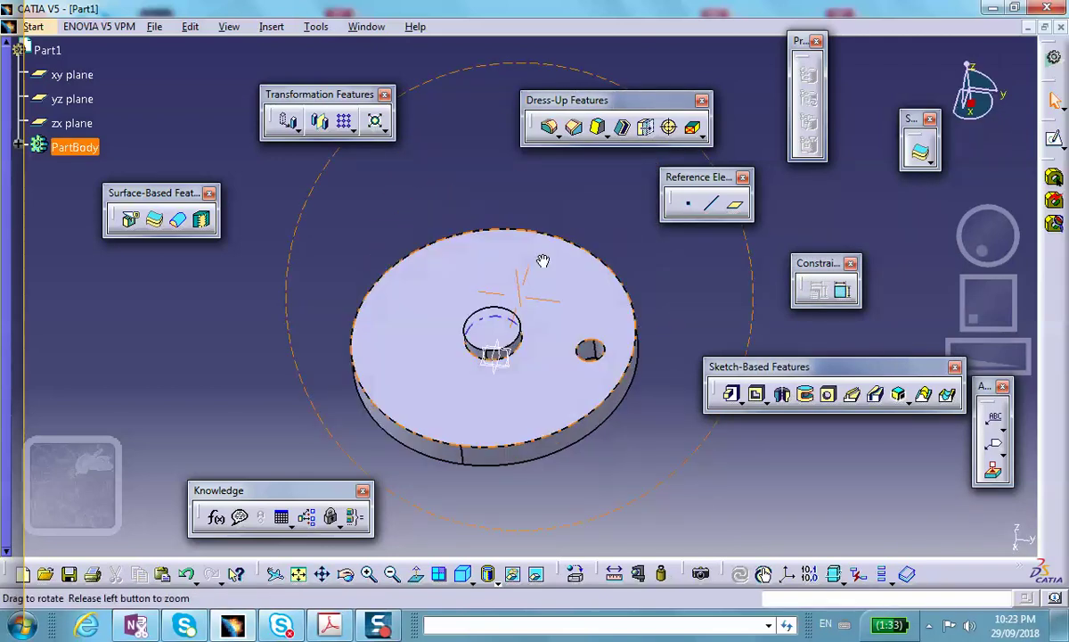
left_click(353, 131)
- Start a circular pattern and set its parameters to Complete crown
left_click(397, 144)
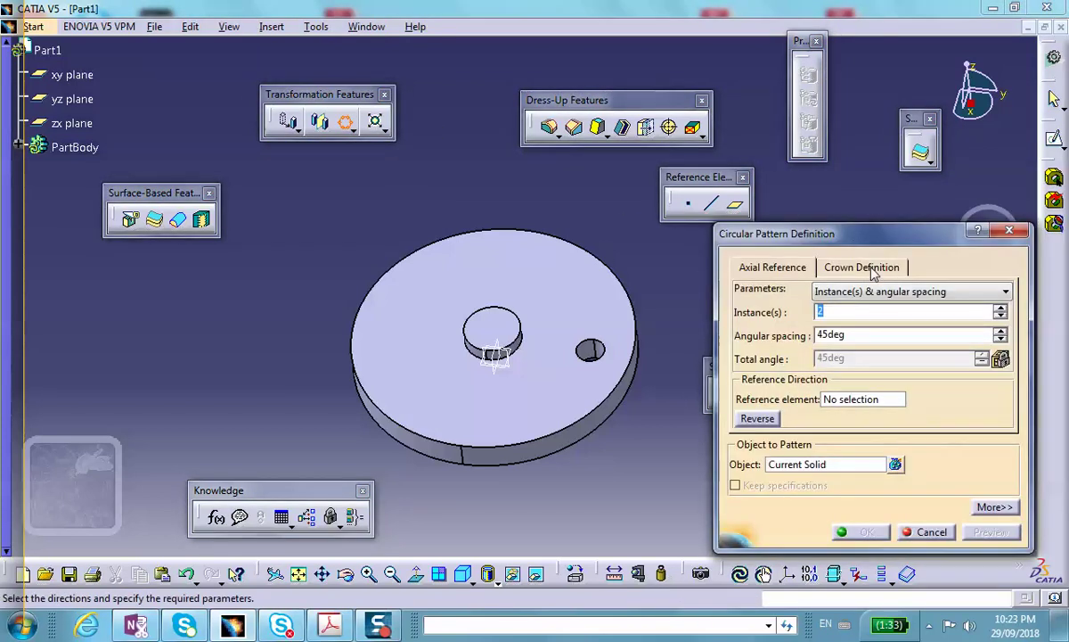
left_click(870, 269)
left_click(768, 271)
left_click(997, 295)
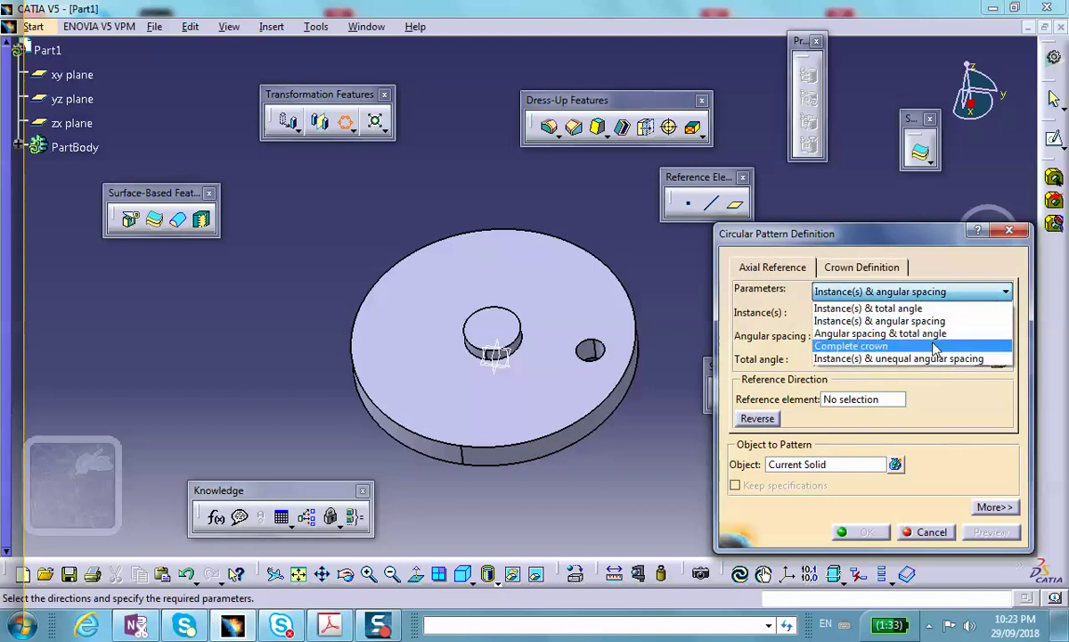
left_click(877, 330)
double_click(835, 311)
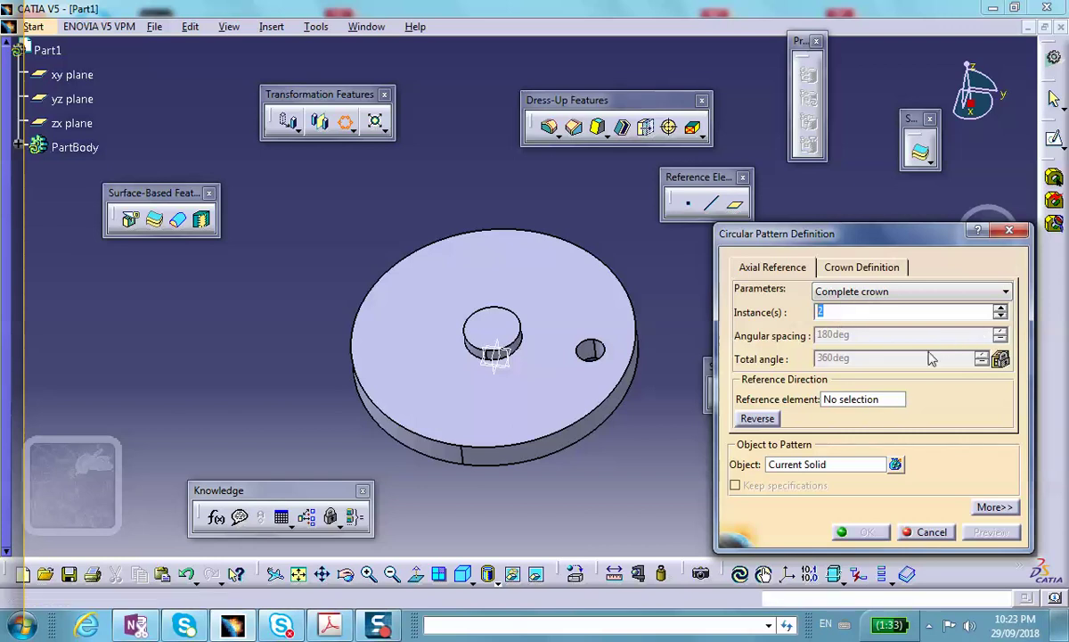
- Pattern Pocket.1 into 3 instances referencing the top face and confirm
left_click(870, 401)
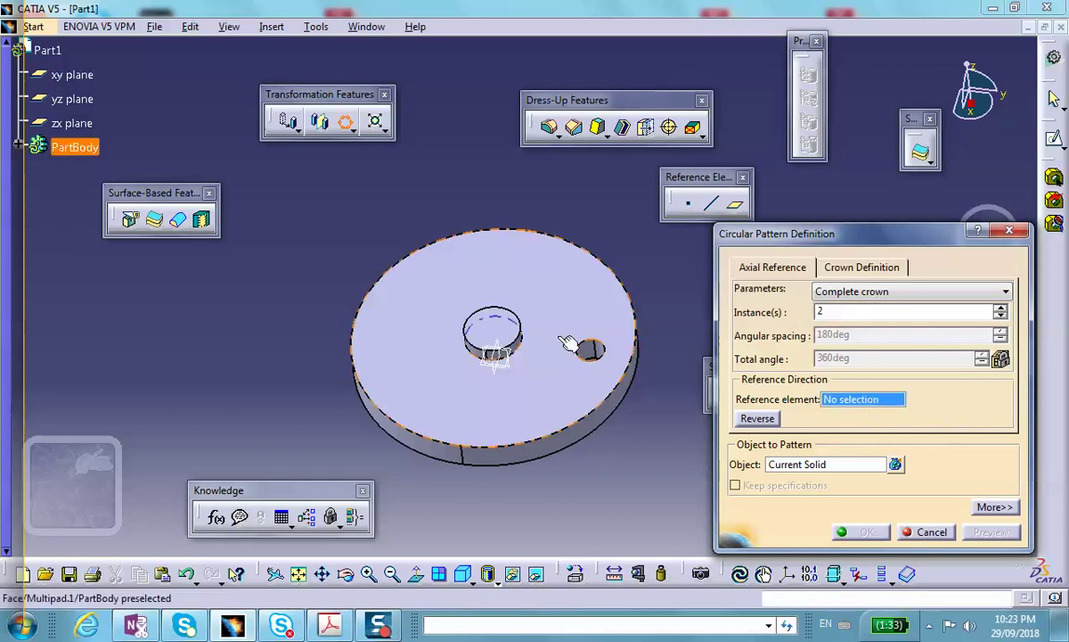
left_click(564, 332)
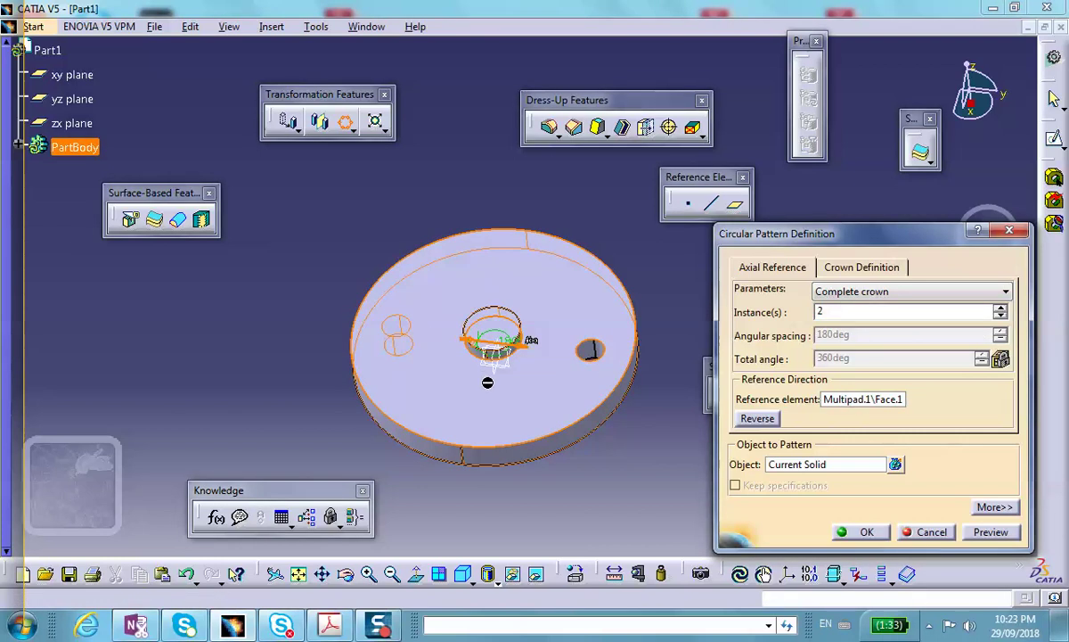
left_click(856, 311)
left_click(821, 465)
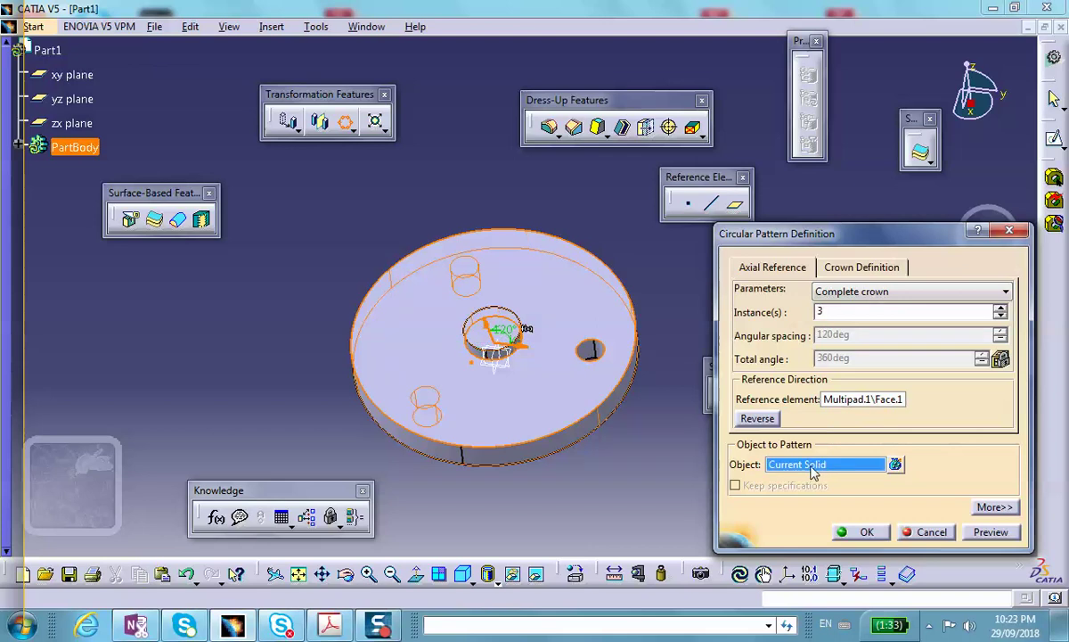
left_click(589, 350)
left_click(866, 532)
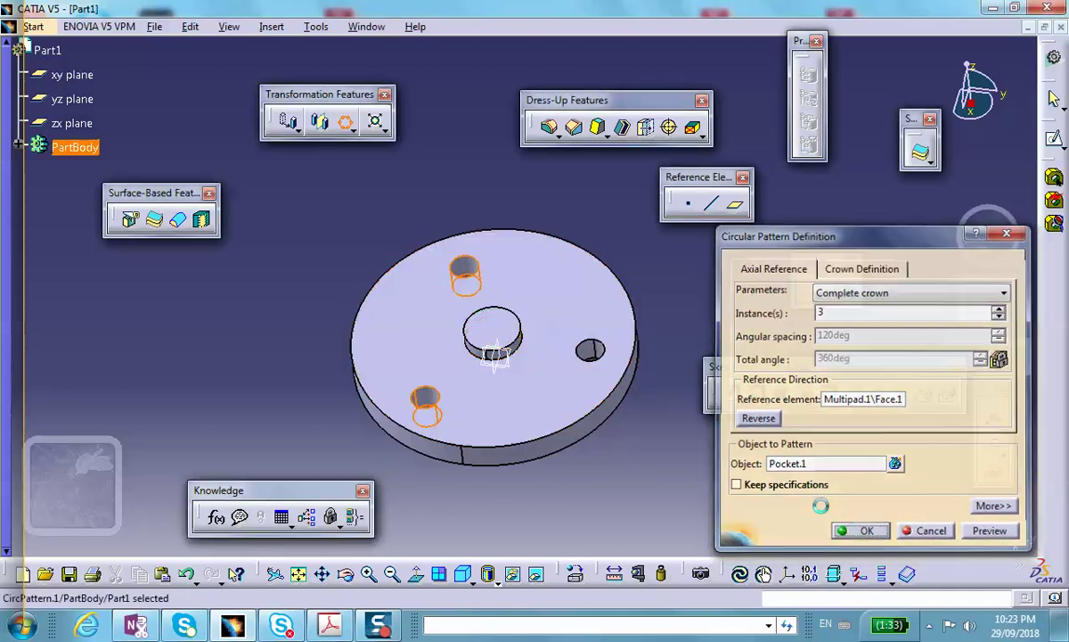
middle_click_drag(649, 458, 433, 467)
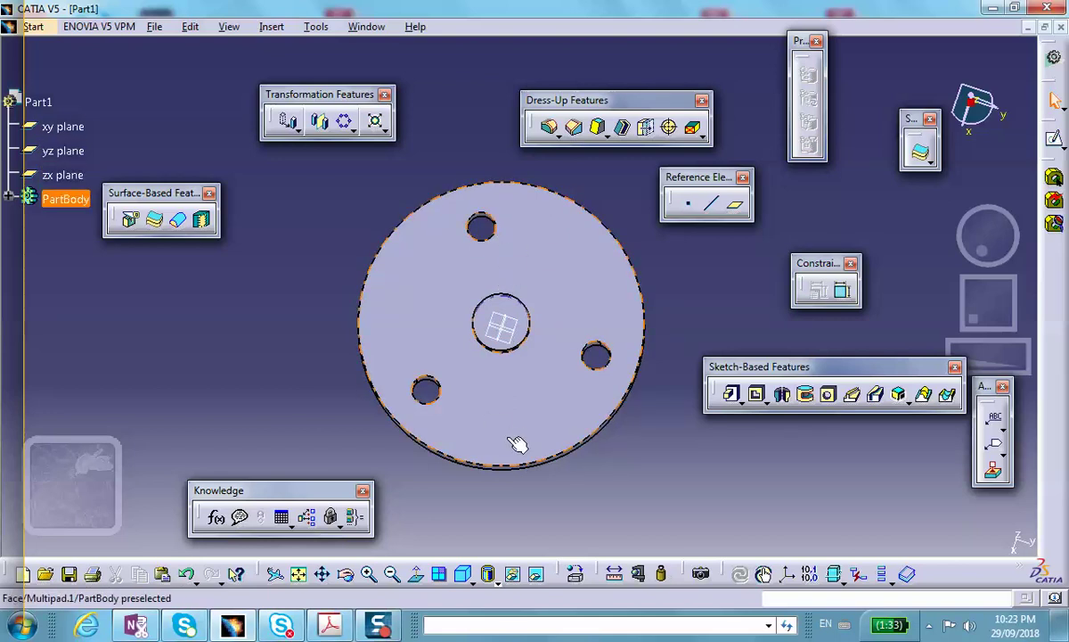
left_click(416, 574)
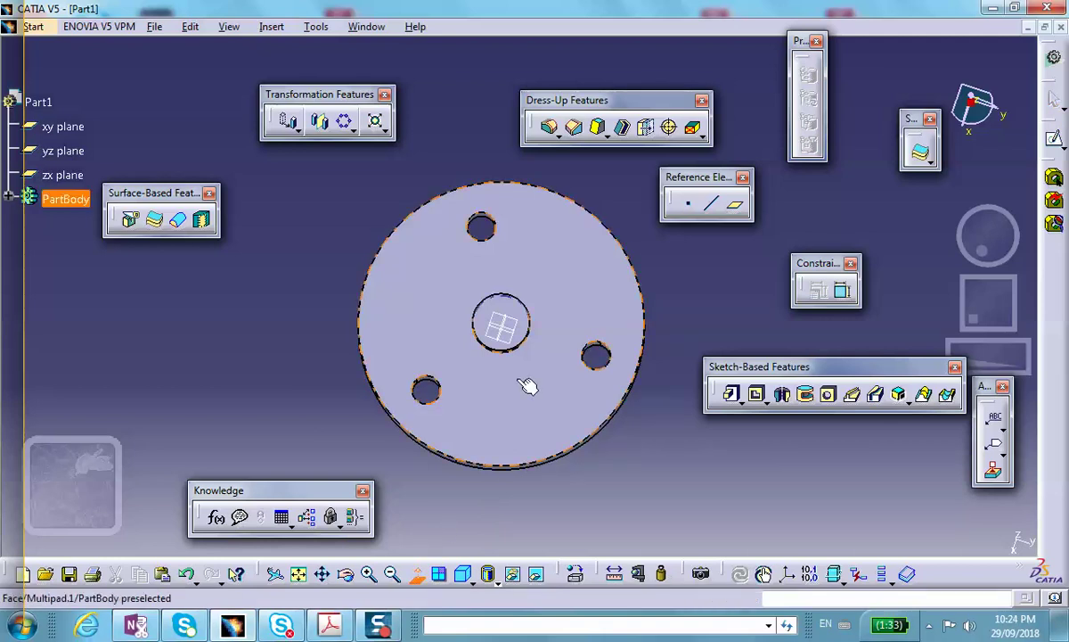
left_click(469, 580)
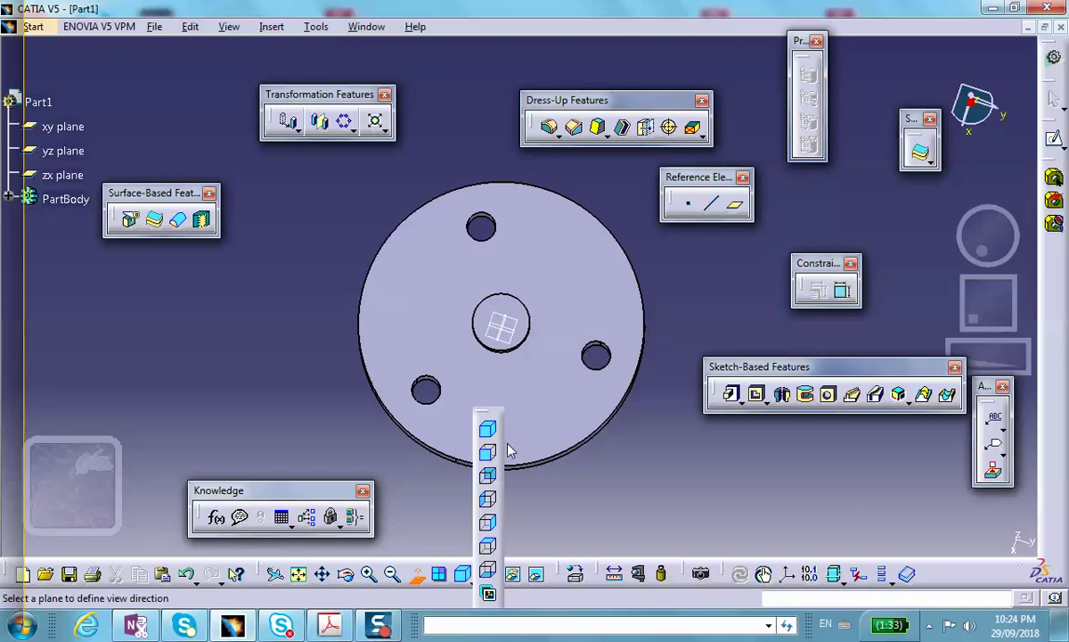
left_click(491, 502)
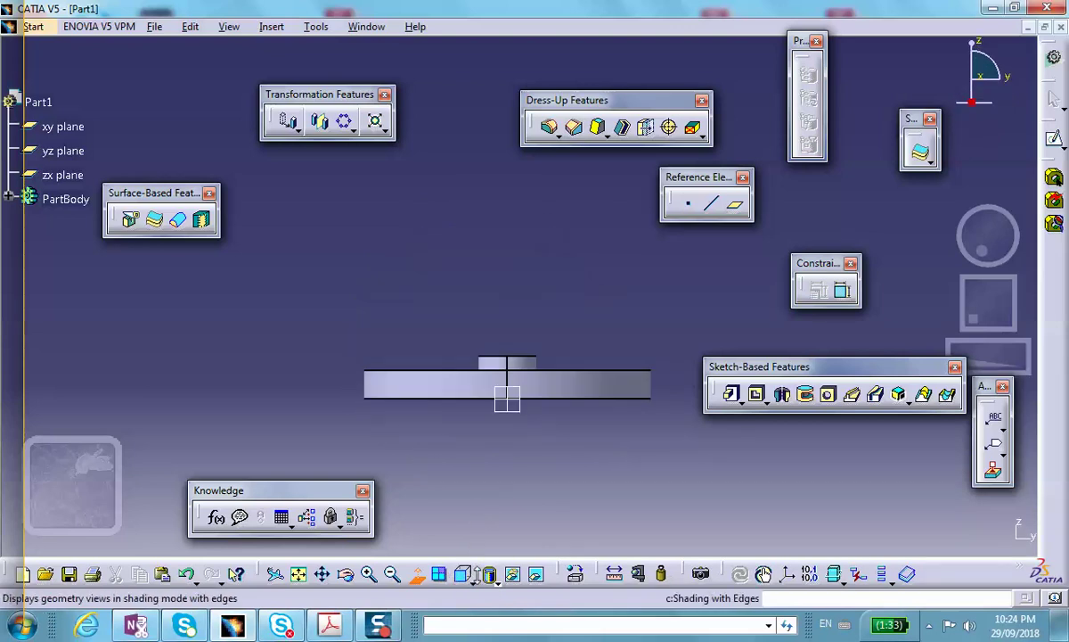
left_click(469, 580)
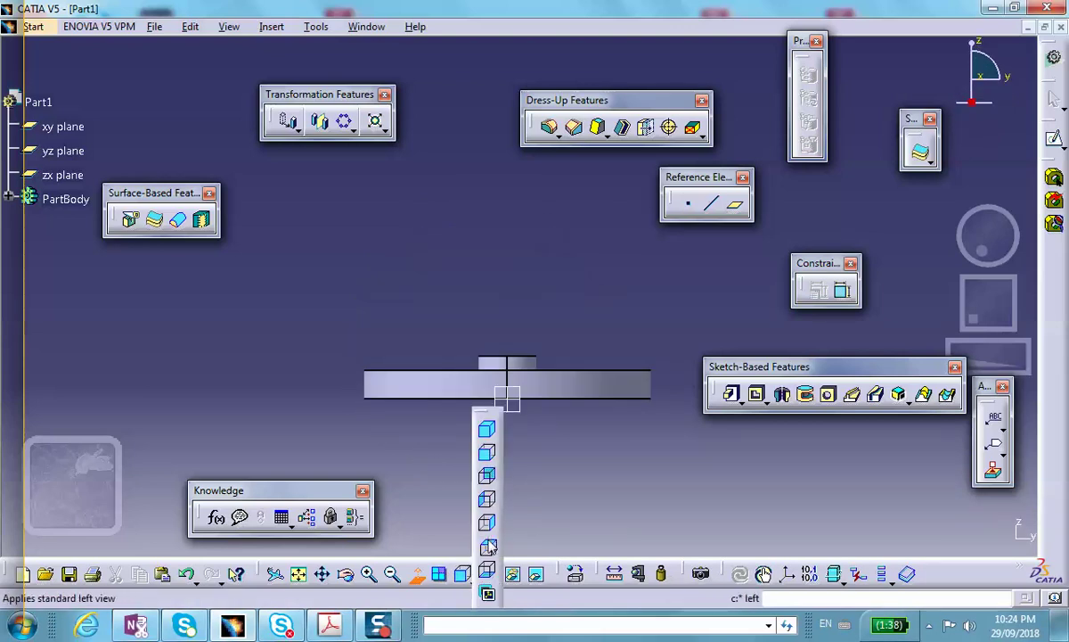
left_click(490, 510)
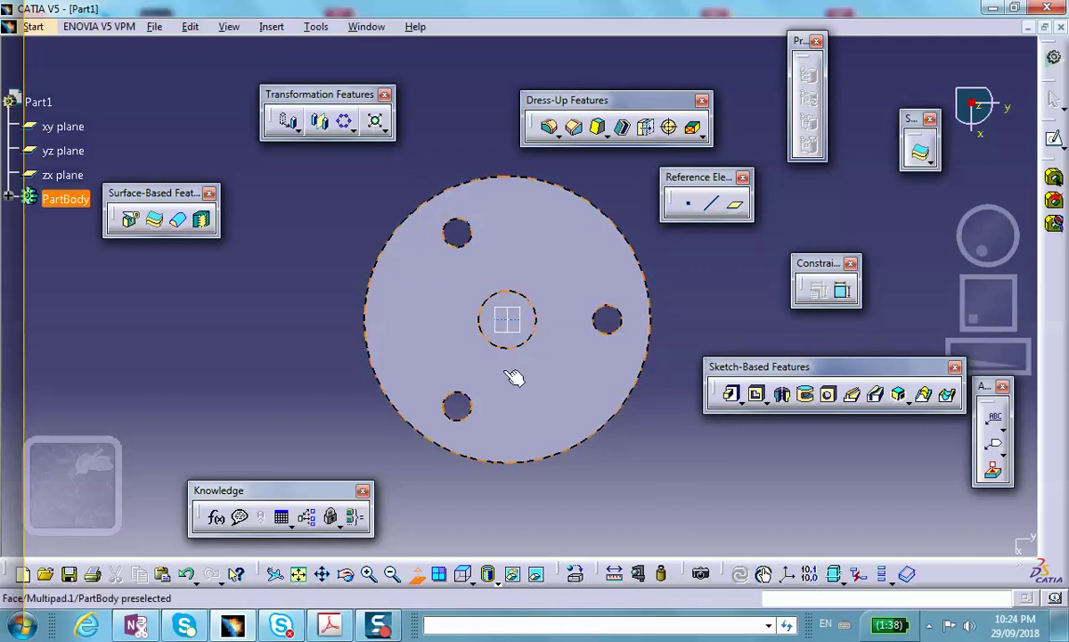
middle_click_drag(514, 376, 485, 167)
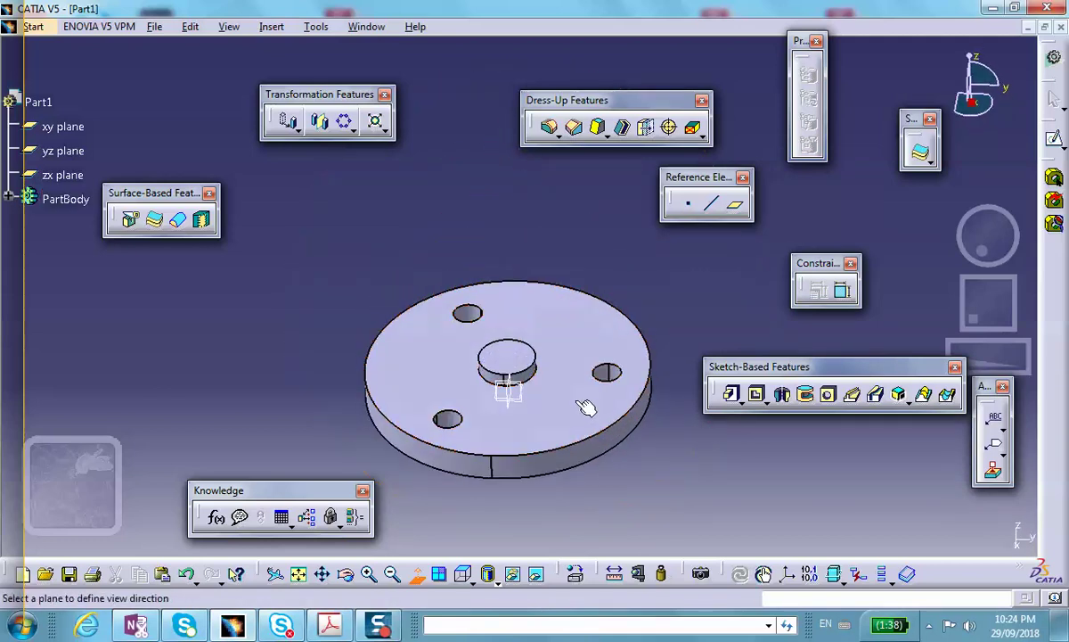
middle_click_drag(586, 407, 457, 394)
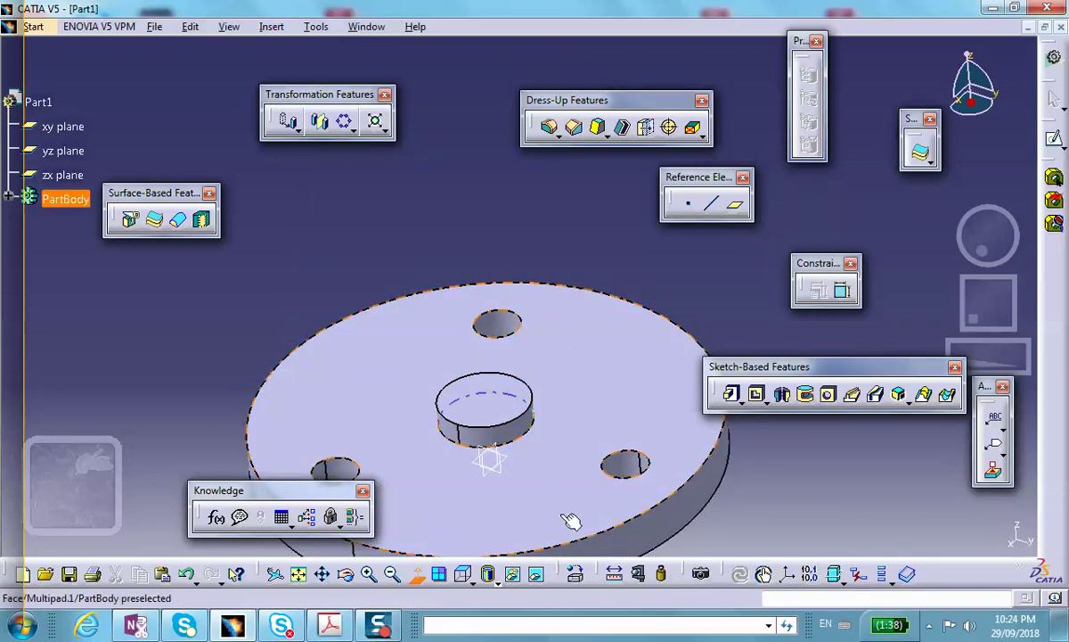
left_click(530, 486)
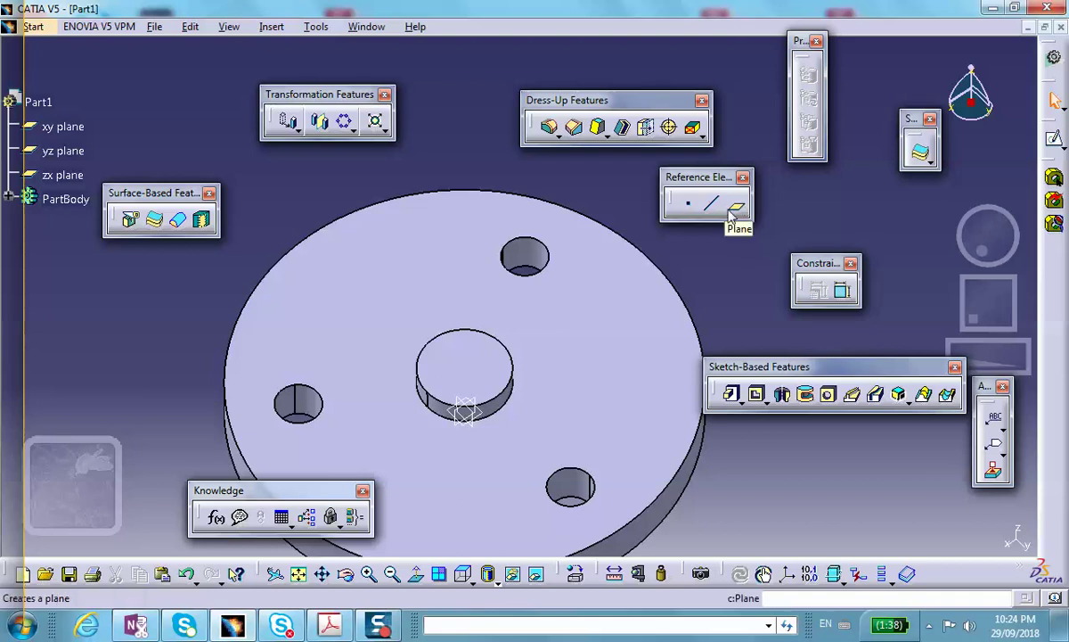
- Create a plane of type Angle/Normal to plane with the Z Axis as rotation axis
left_click(732, 214)
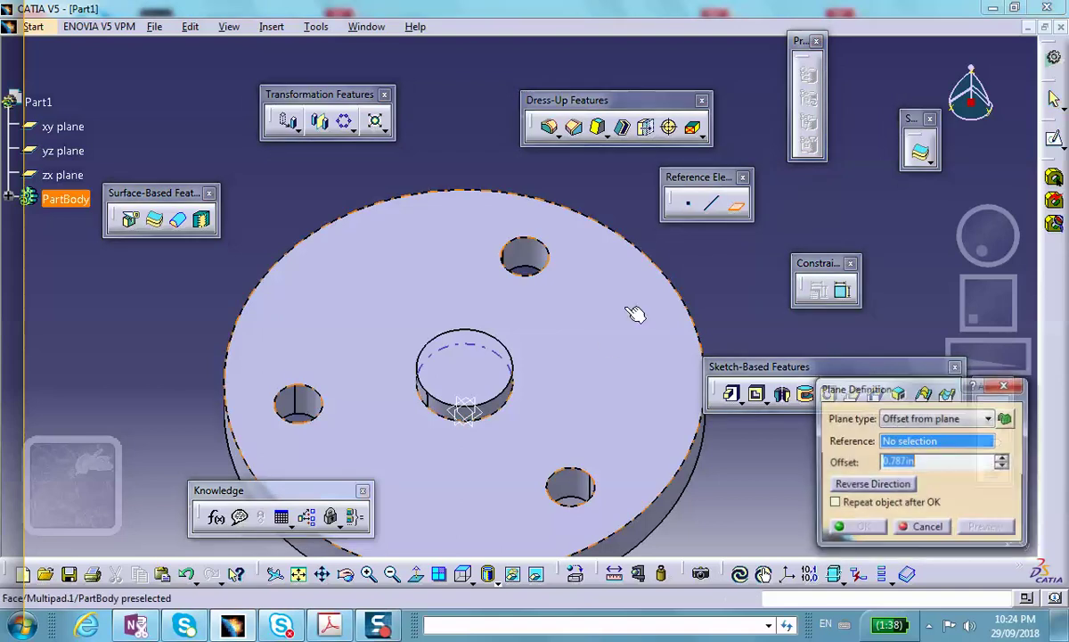
middle_click_drag(580, 368, 547, 337)
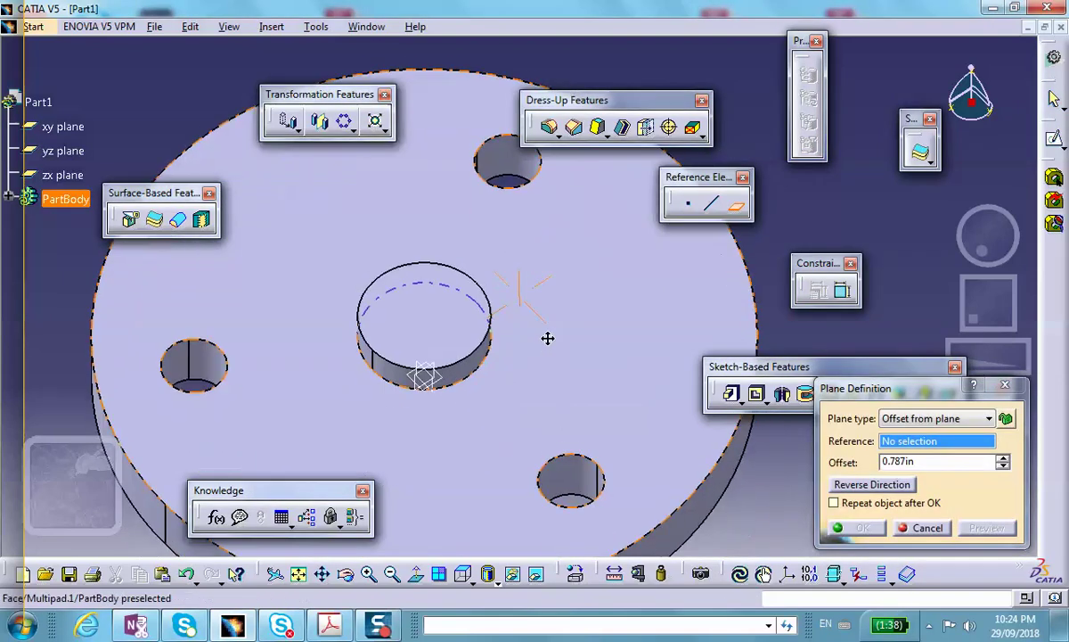
left_click(990, 418)
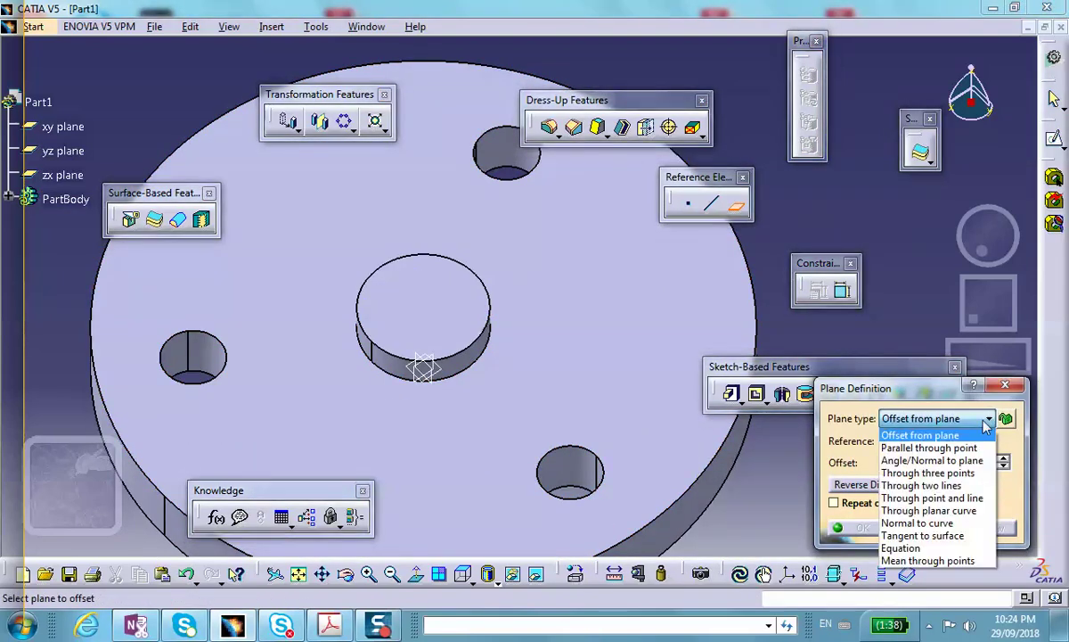
left_click(933, 462)
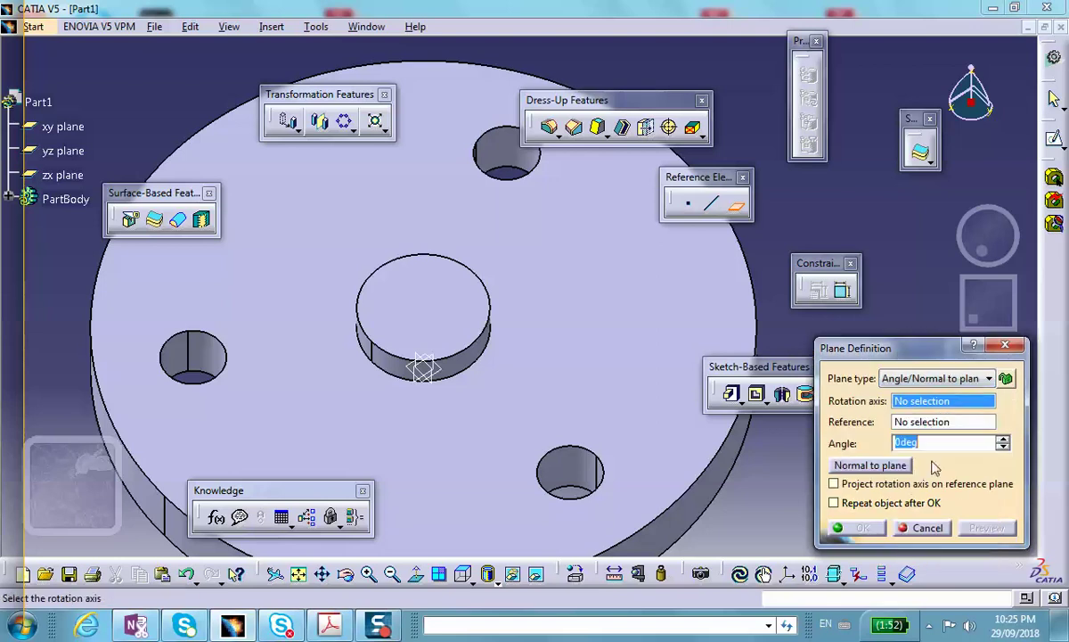
right_click(924, 408)
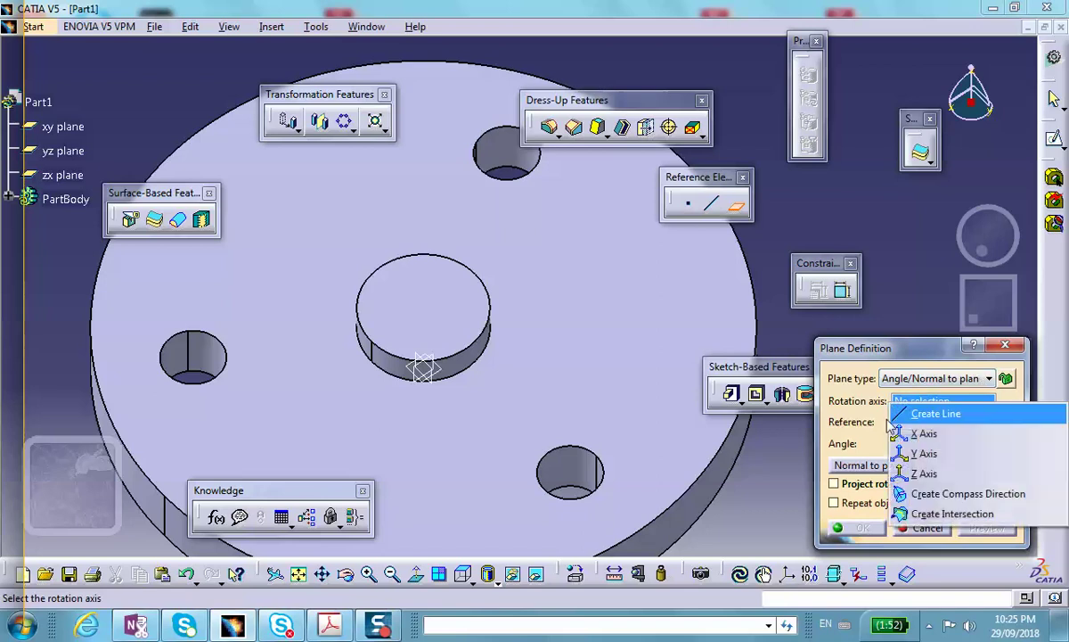
left_click(918, 473)
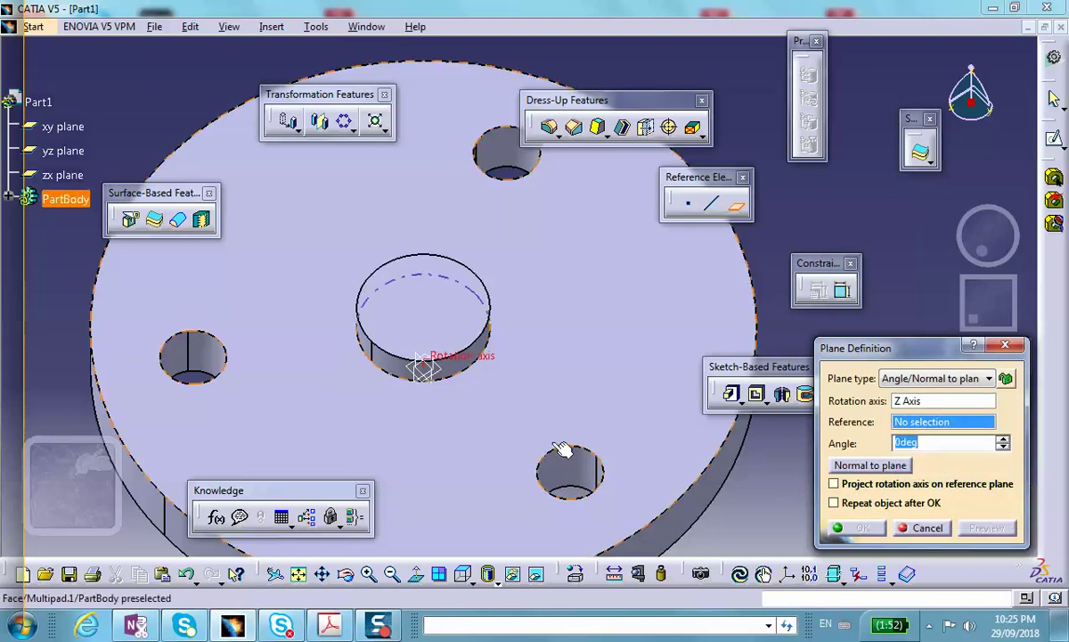
- Reference the zx plane, set the angle to 30deg and create the plane
middle_click_drag(351, 358, 472, 459)
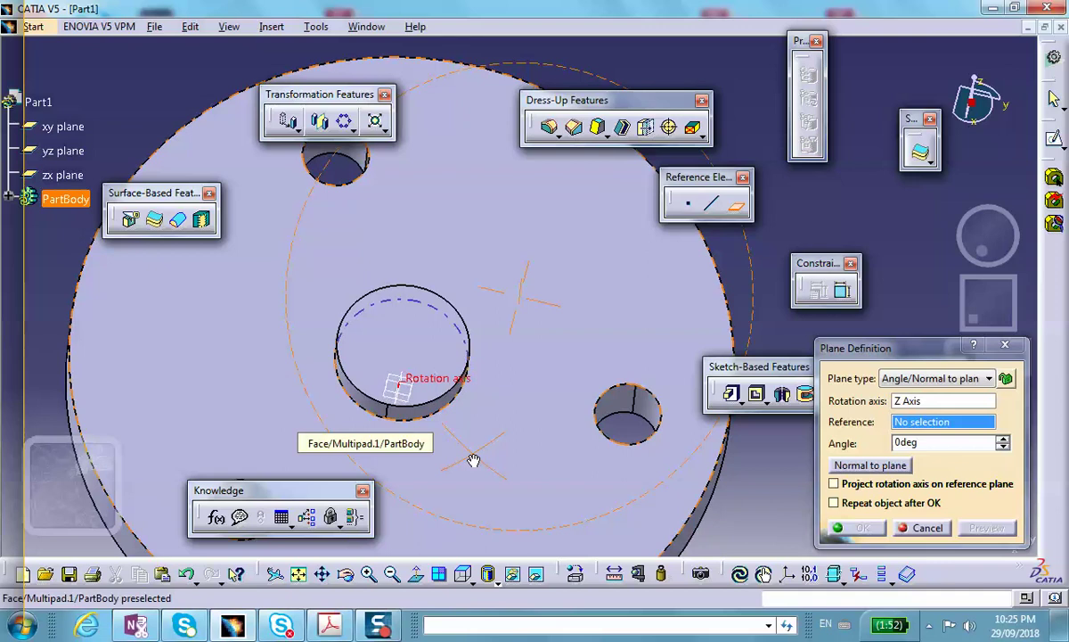
left_click(406, 398)
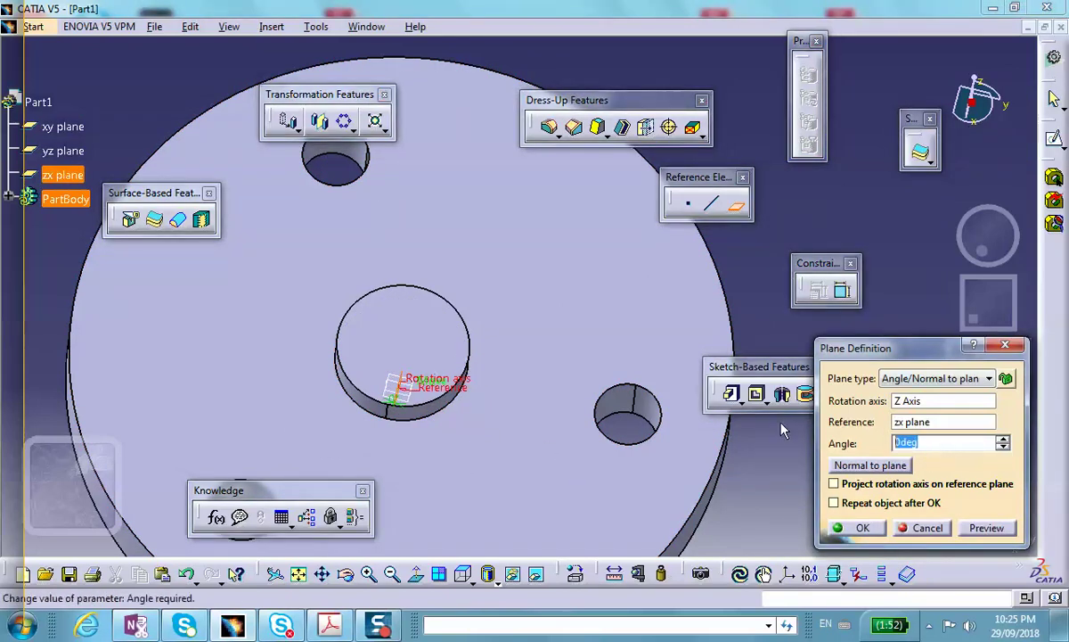
type("30")
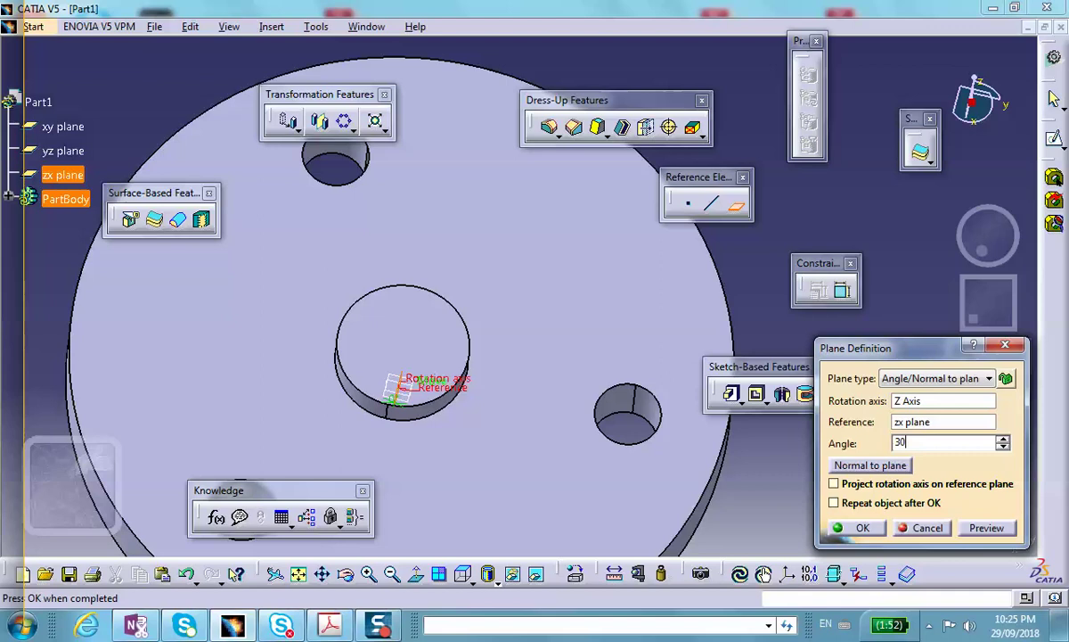
left_click(968, 528)
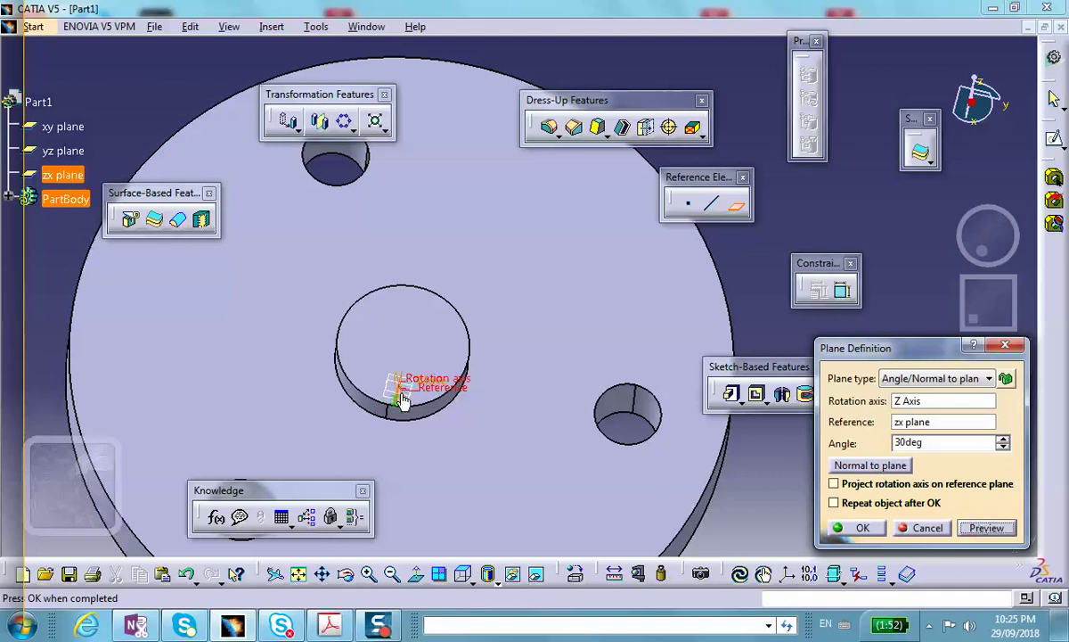
middle_click_drag(401, 401, 352, 356)
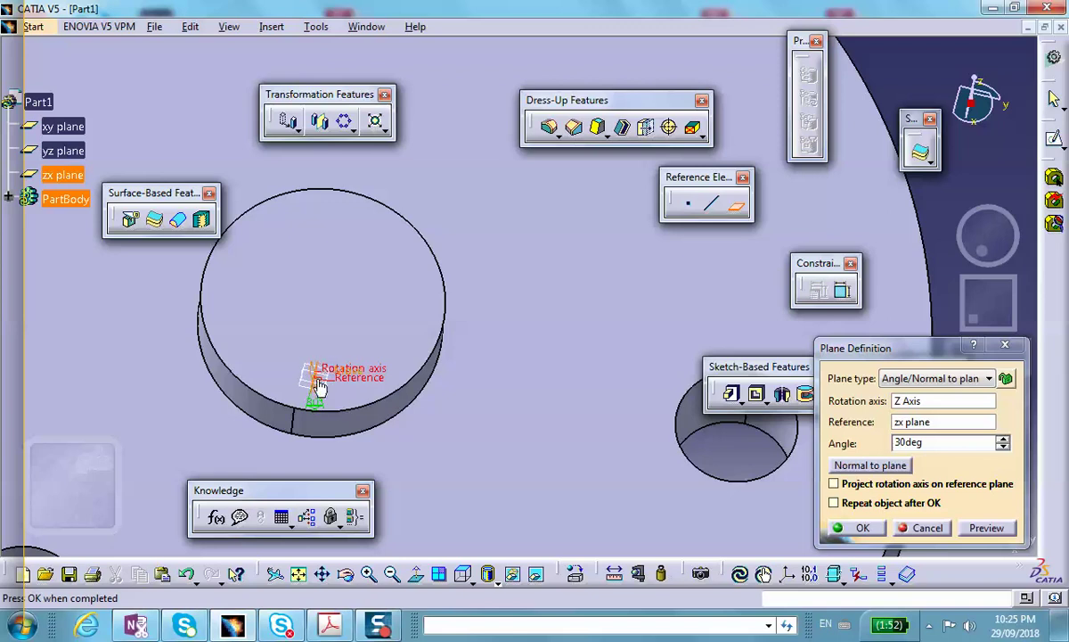
middle_click_drag(319, 385, 336, 406)
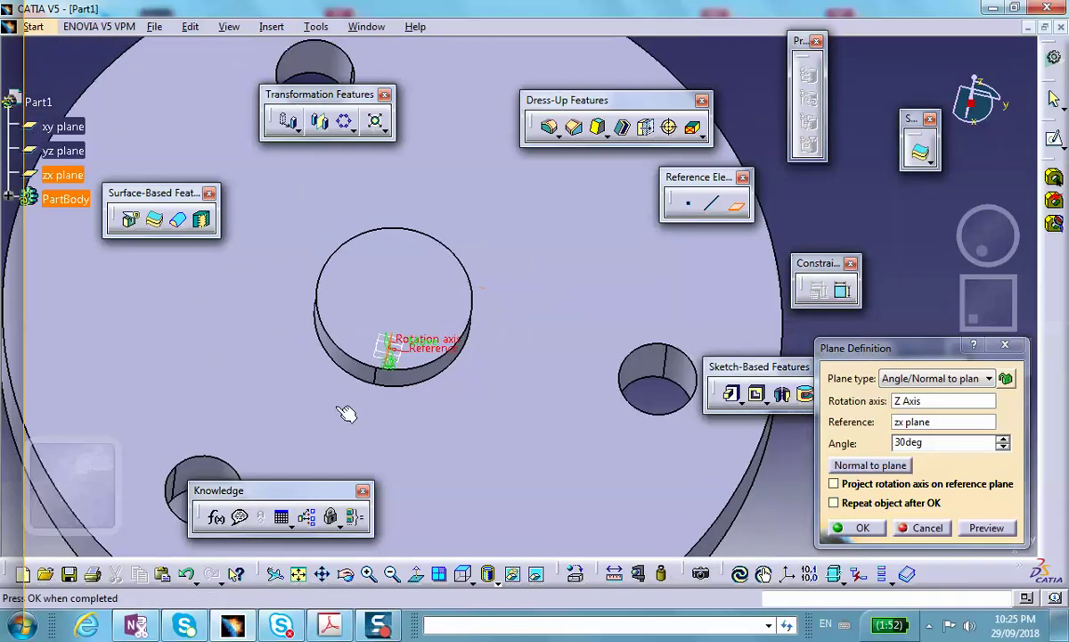
left_click(861, 527)
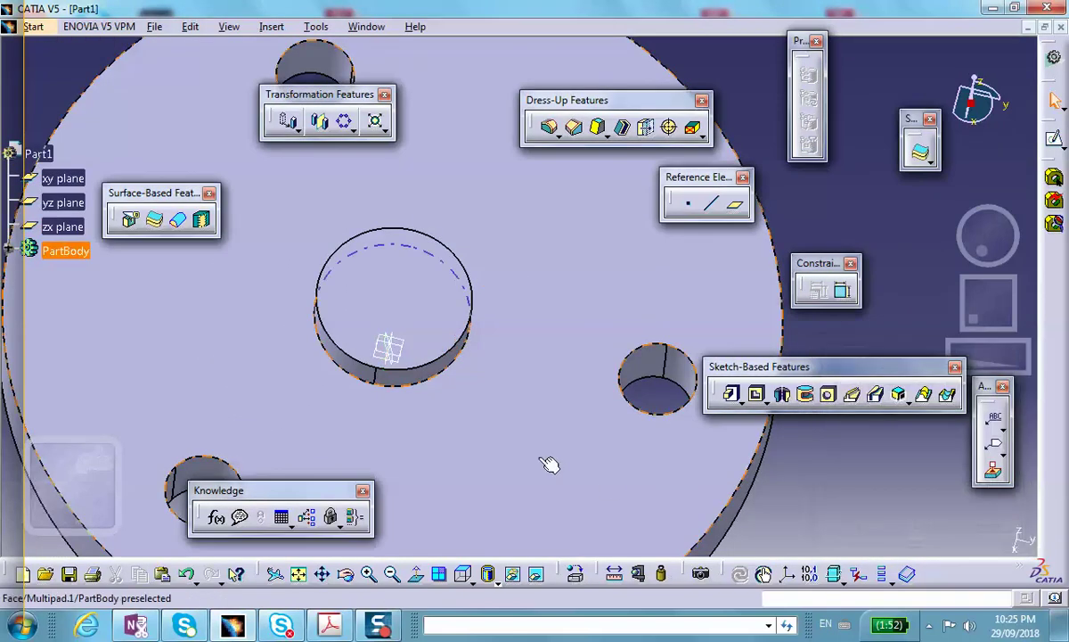
middle_click_drag(546, 461, 499, 366)
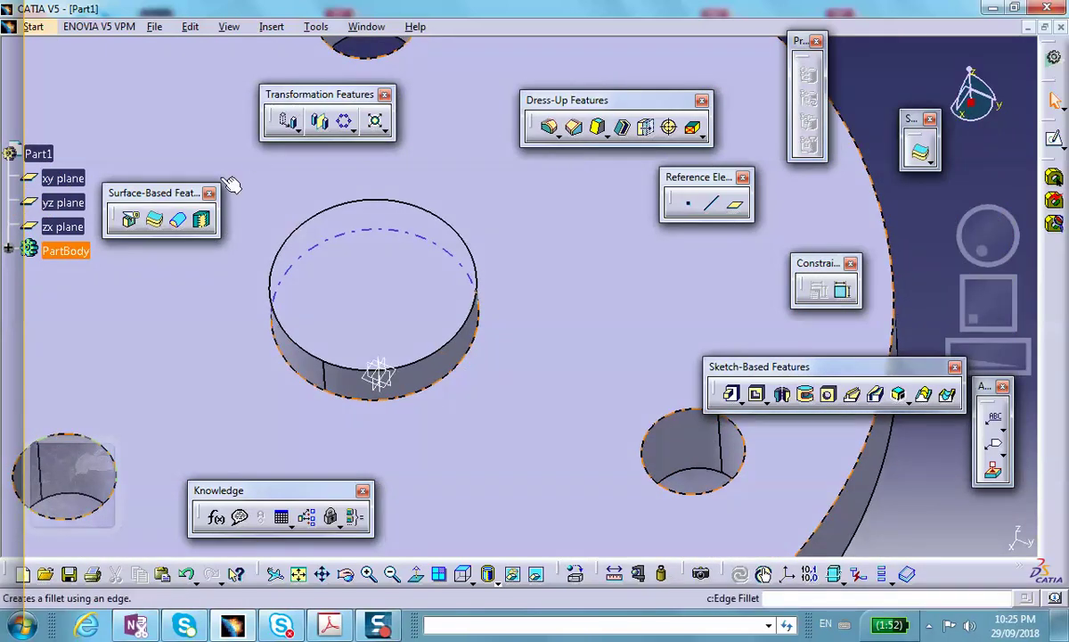
- Split the solid with the zx plane, keeping half the plate
left_click(129, 223)
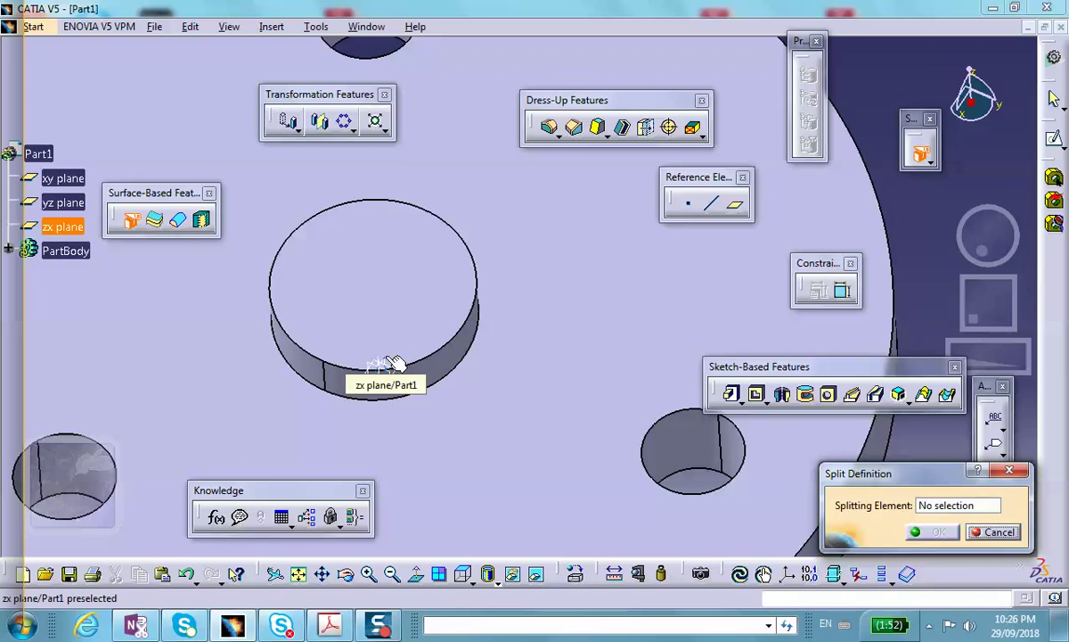
left_click(392, 364)
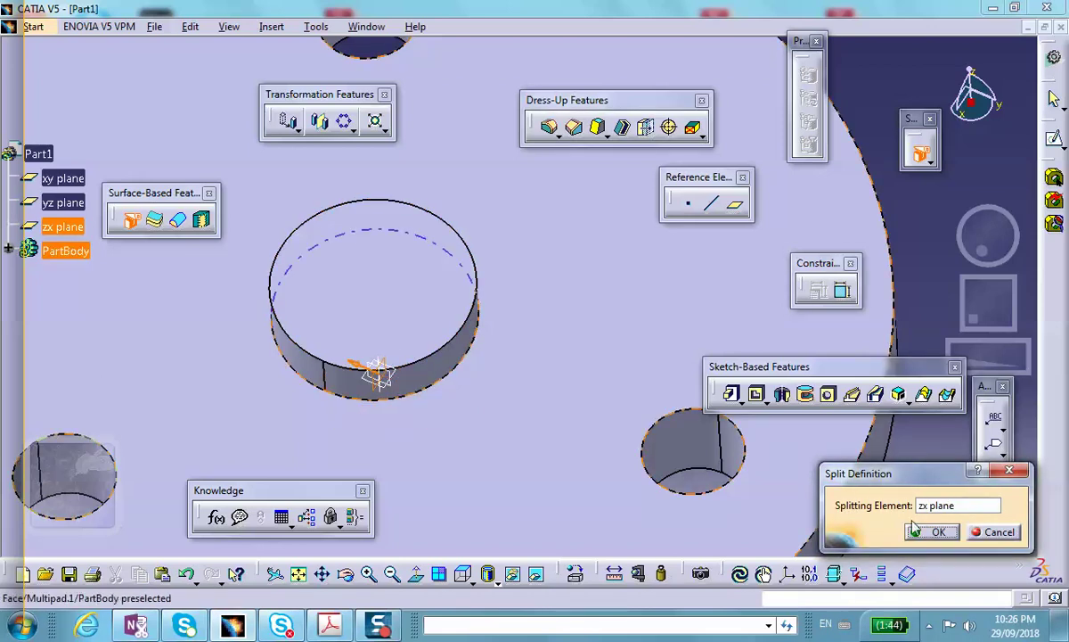
left_click(940, 533)
middle_click_drag(454, 354, 478, 419)
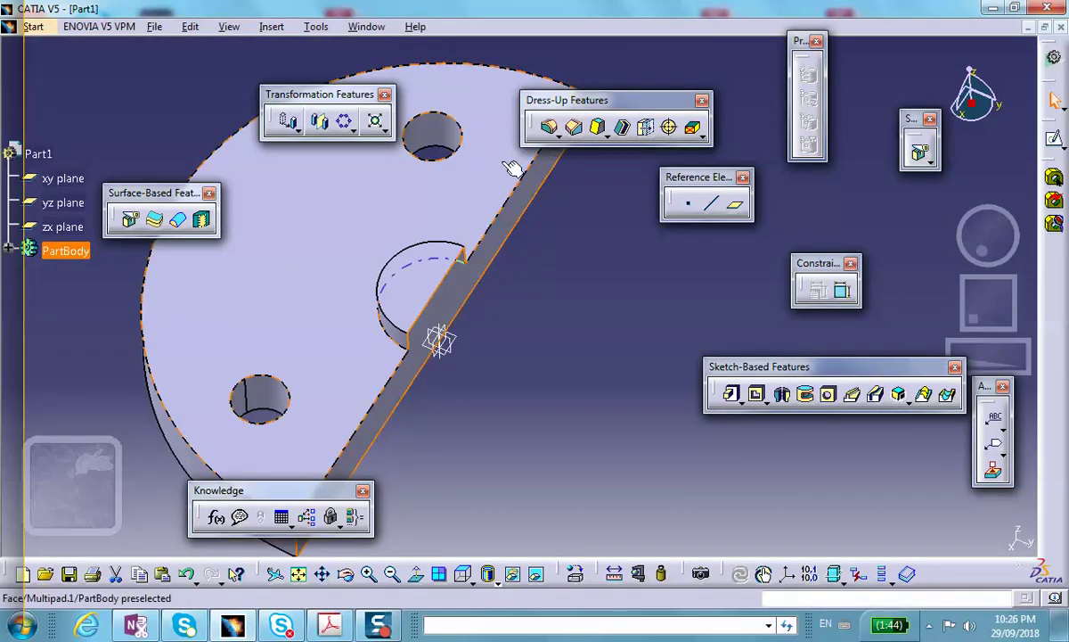
- Split again with Plane.1, choosing the kept side, to leave one wedge sector
left_click(131, 219)
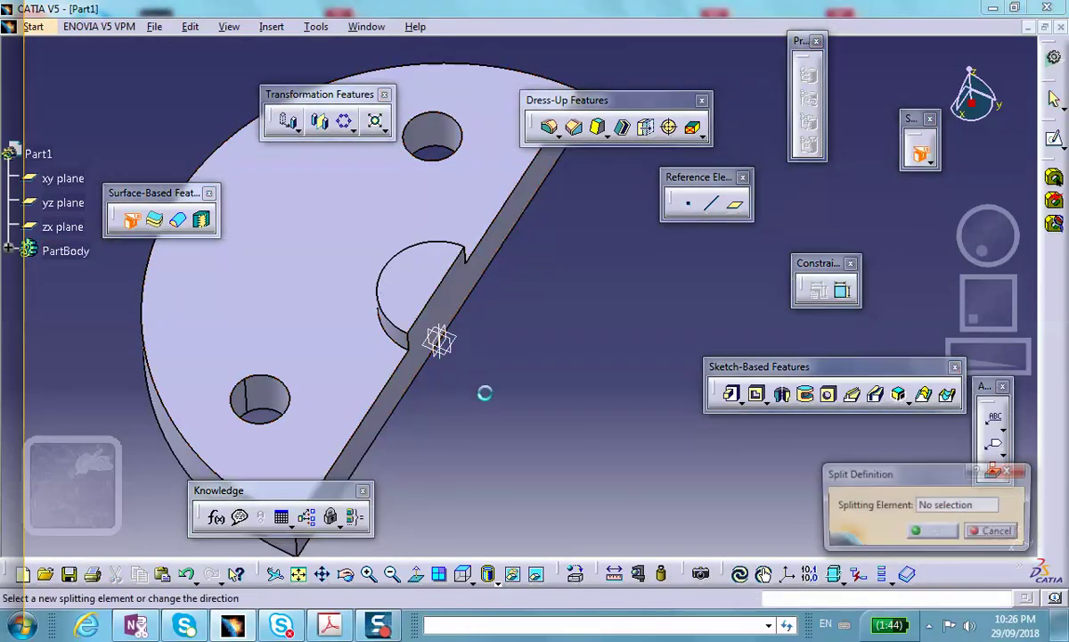
left_click(438, 338)
left_click(465, 339)
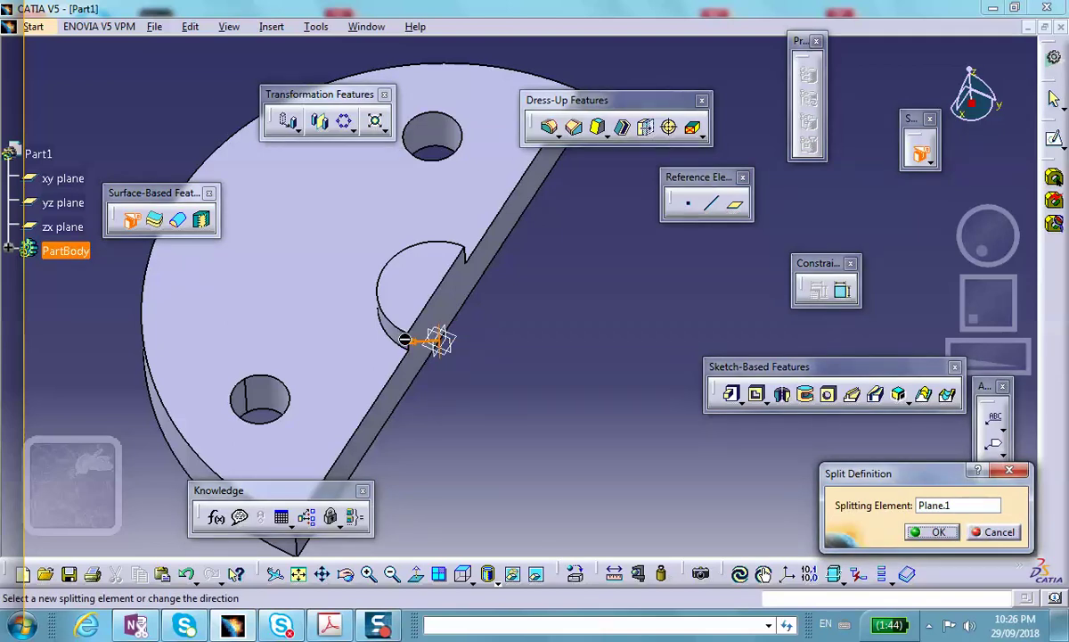
left_click(414, 352)
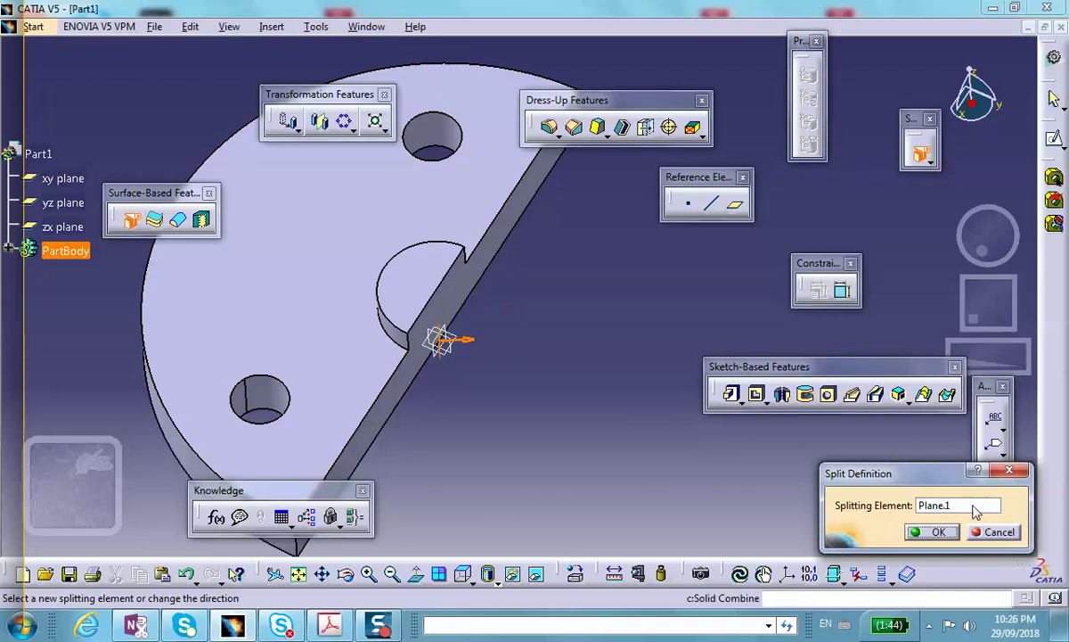
key("Return")
middle_click_drag(611, 387, 423, 267)
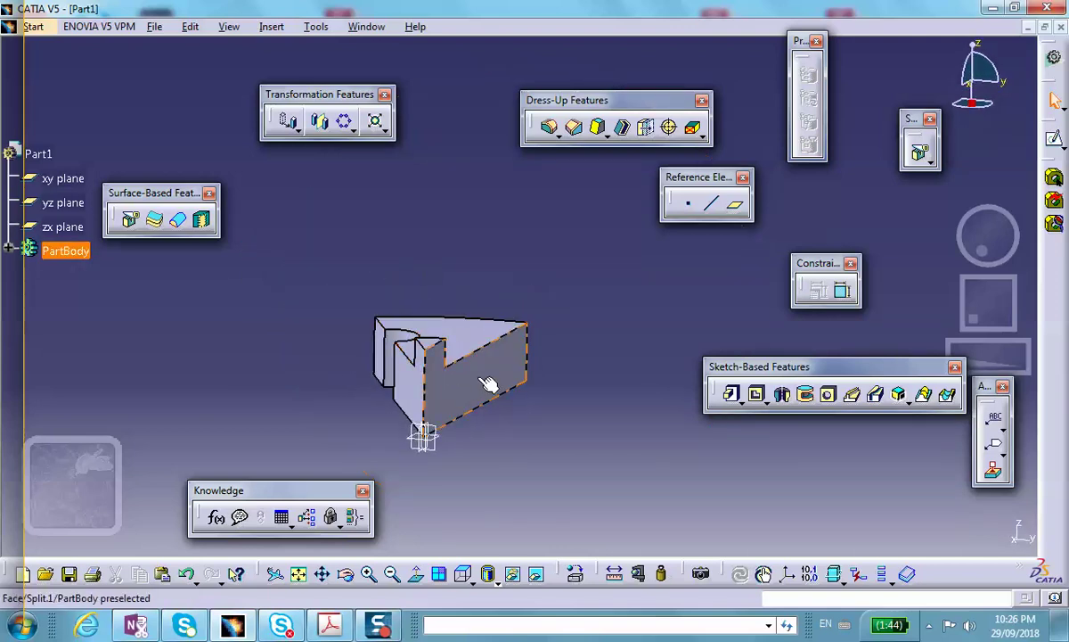
middle_click_drag(489, 377, 508, 419)
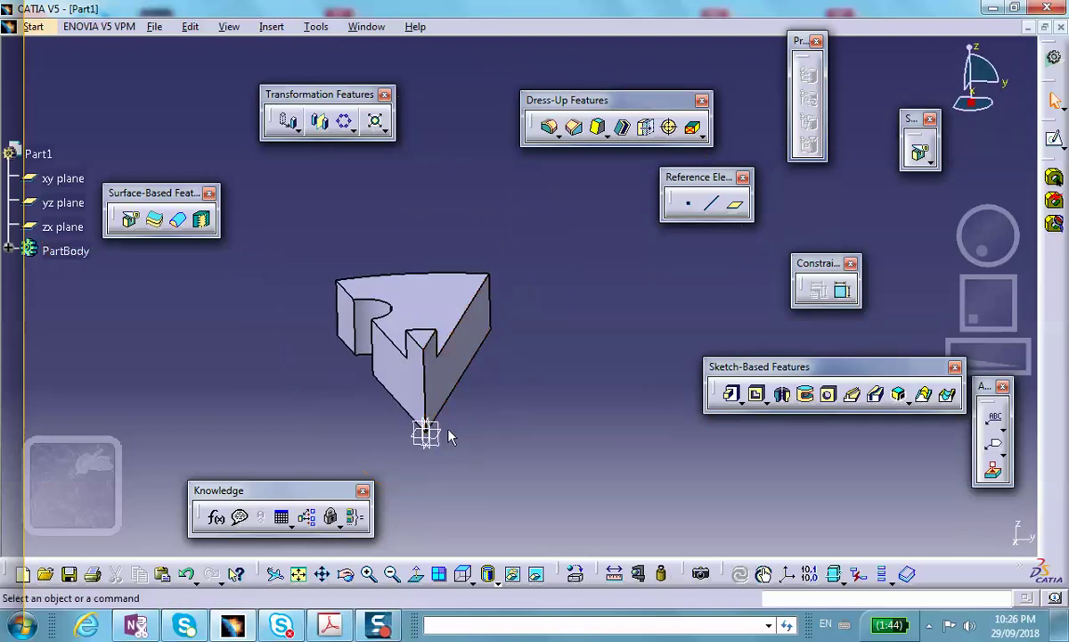
- Use Save Management to save Part1.CATPart into a new Desktop folder, cylinder_fixed_at_edges
left_click(163, 28)
left_click(123, 213)
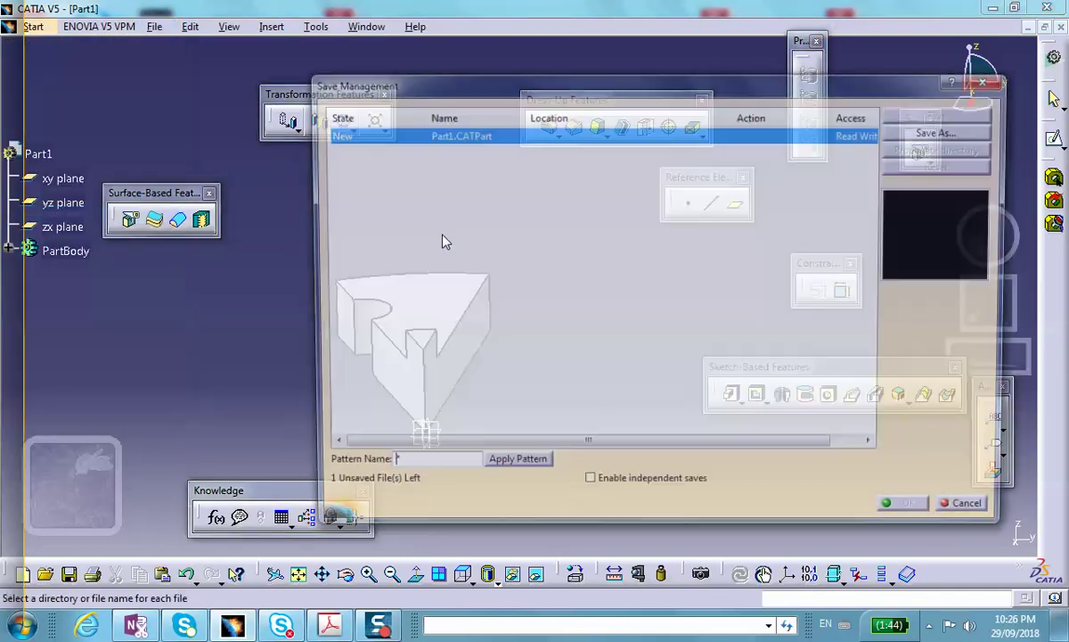
left_click(945, 131)
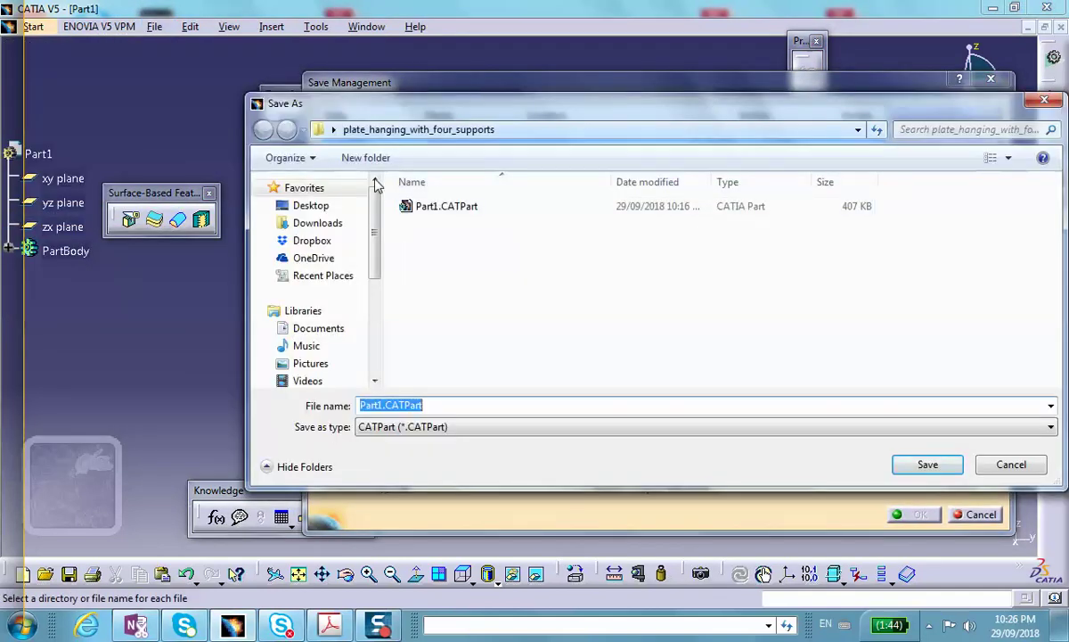
left_click(311, 206)
left_click(366, 159)
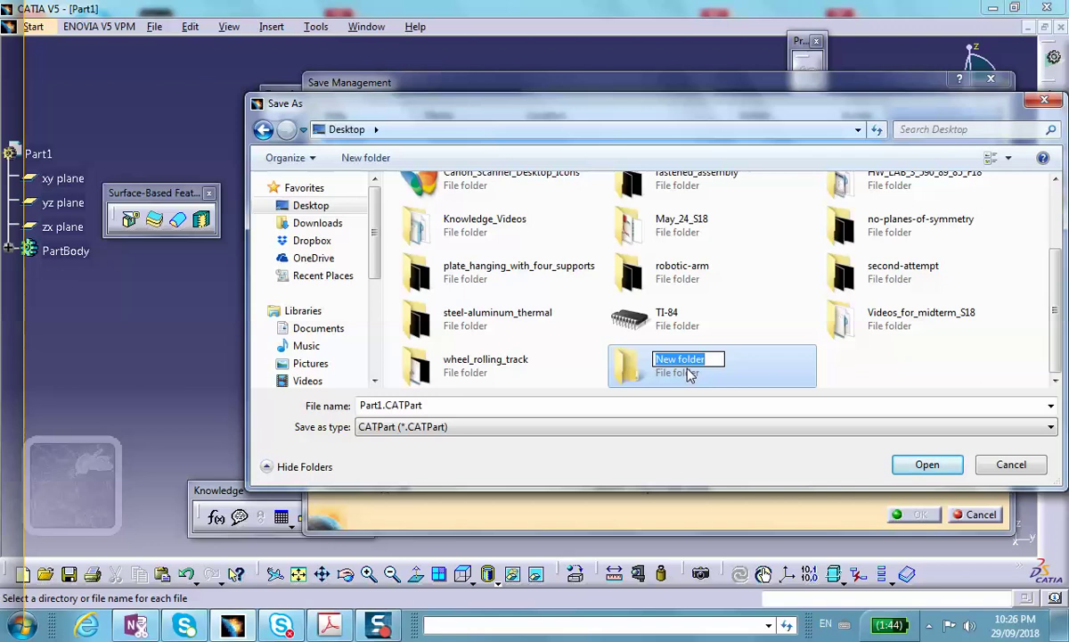
type("cylinder_fixed_at_edg")
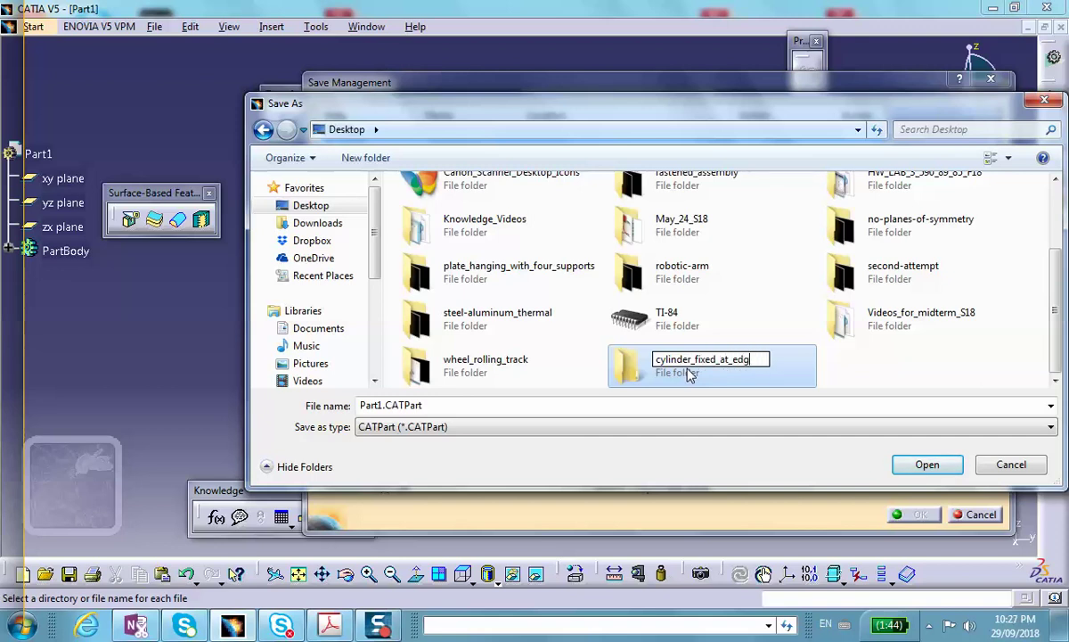
type("es")
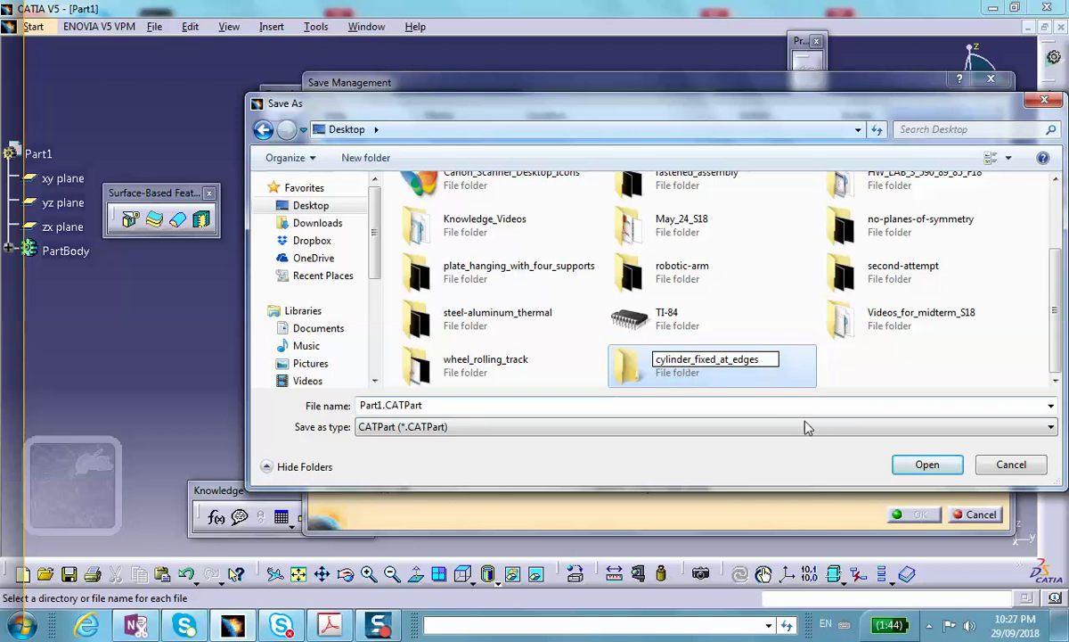
double_click(615, 370)
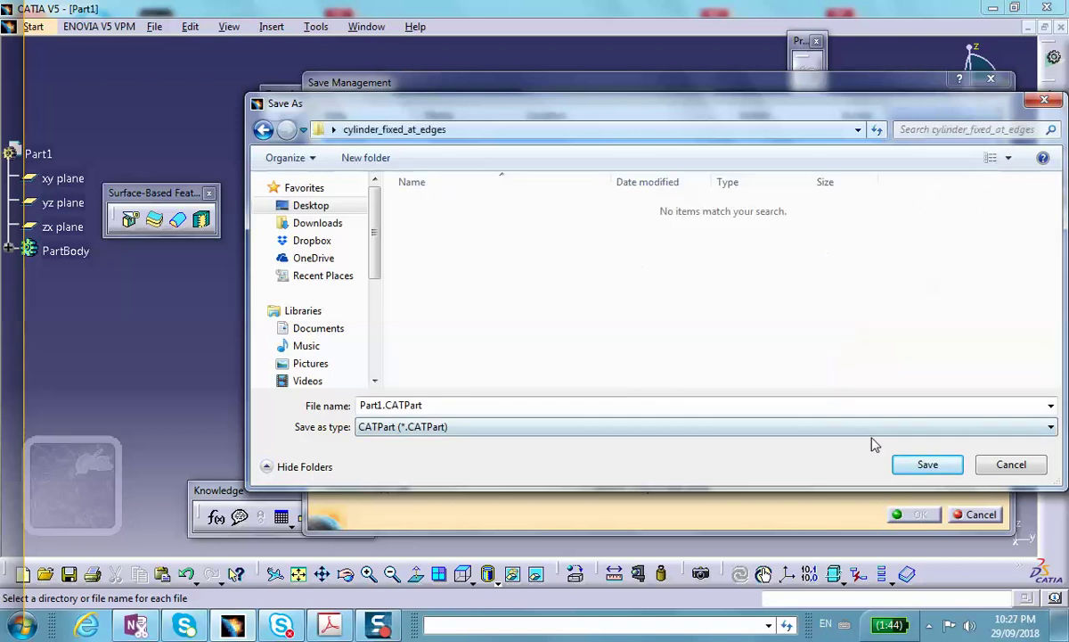
left_click(922, 466)
left_click(911, 513)
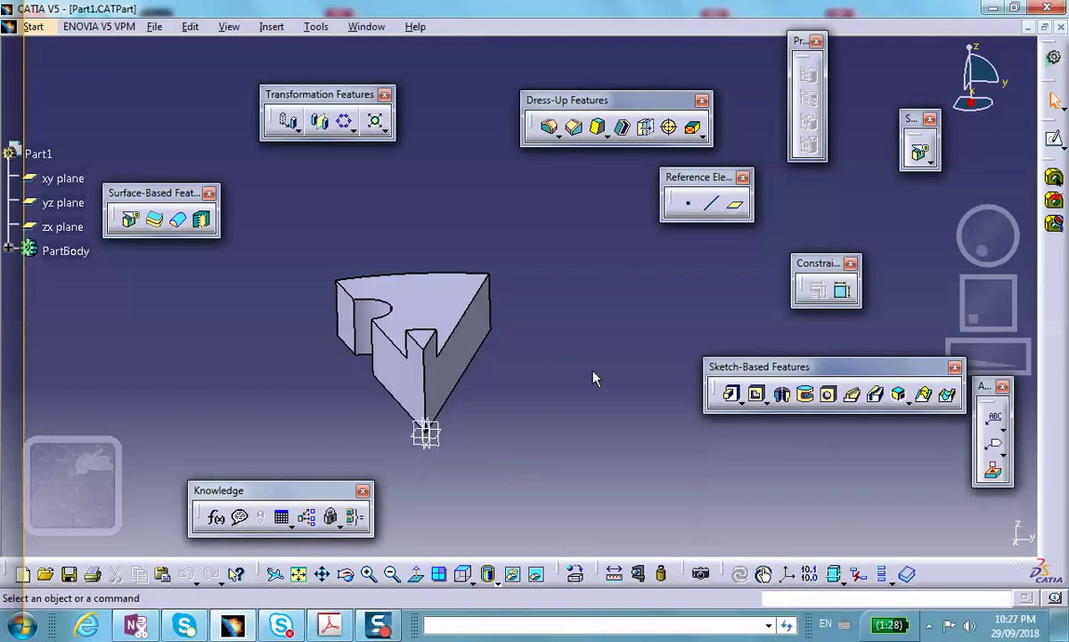
- Apply Steel from the material library's Metal family to Part1
left_click(577, 573)
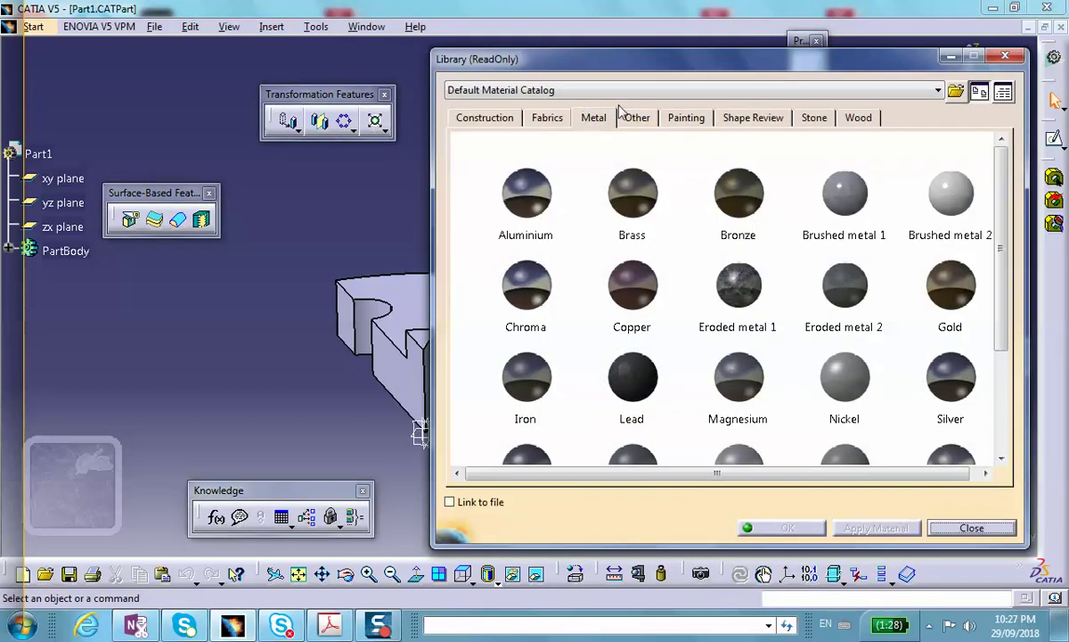
scroll(802, 294, "down", 3)
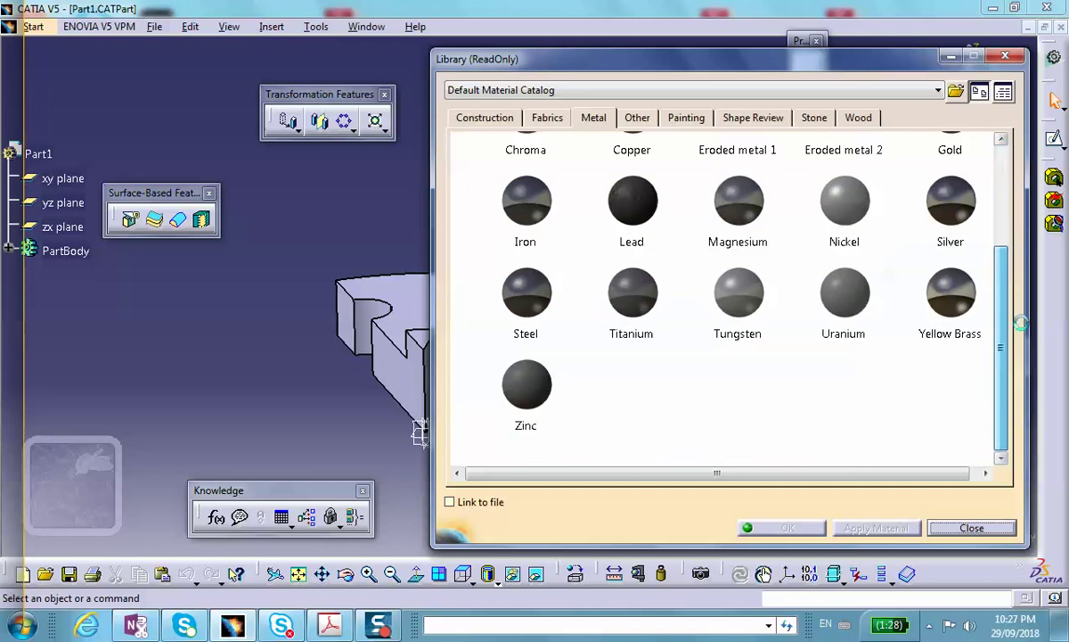
left_click(526, 293)
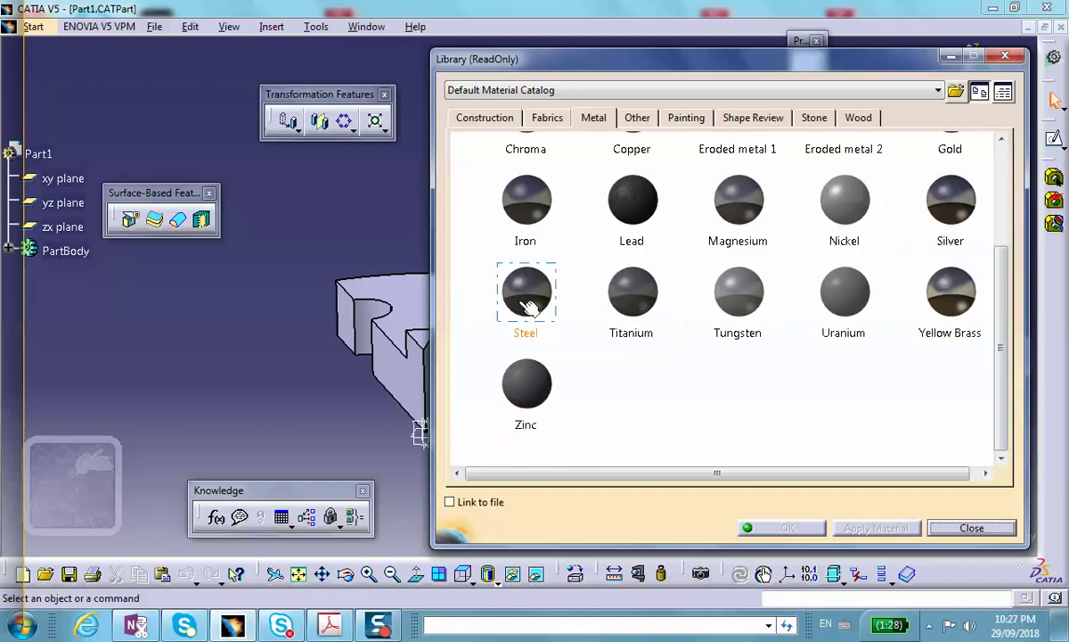
left_click(39, 154)
left_click(783, 526)
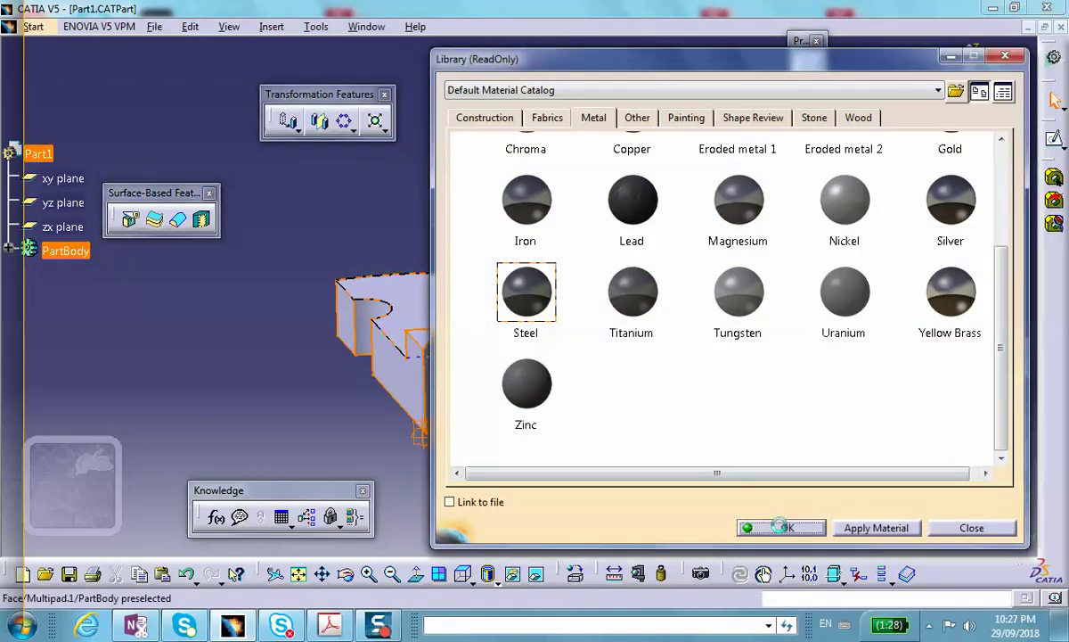
- Save the part with its new Steel material
left_click(68, 573)
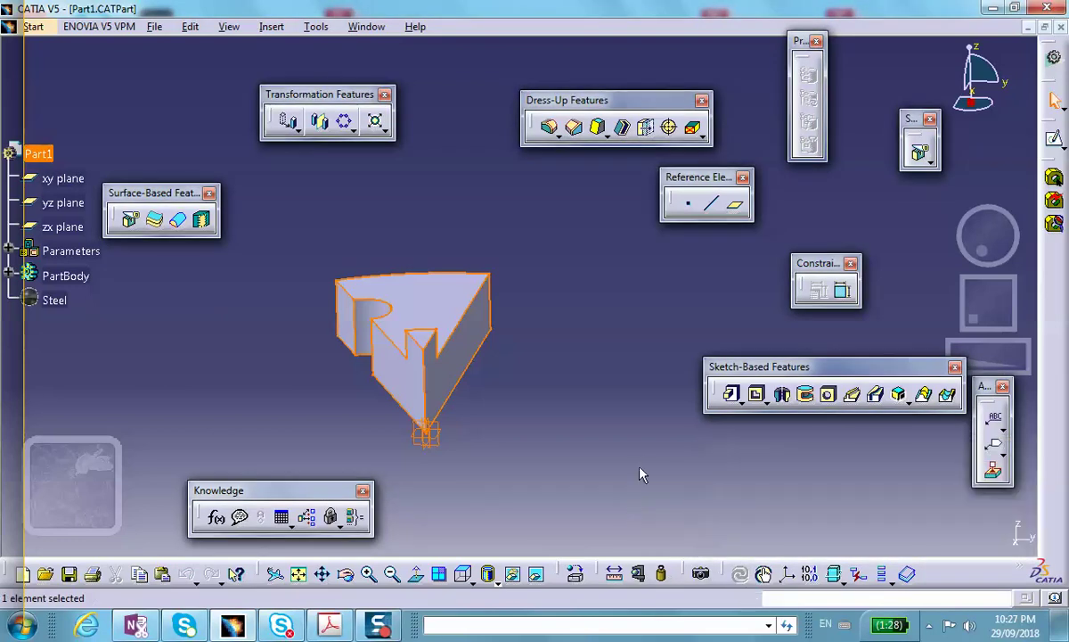
left_click(645, 459)
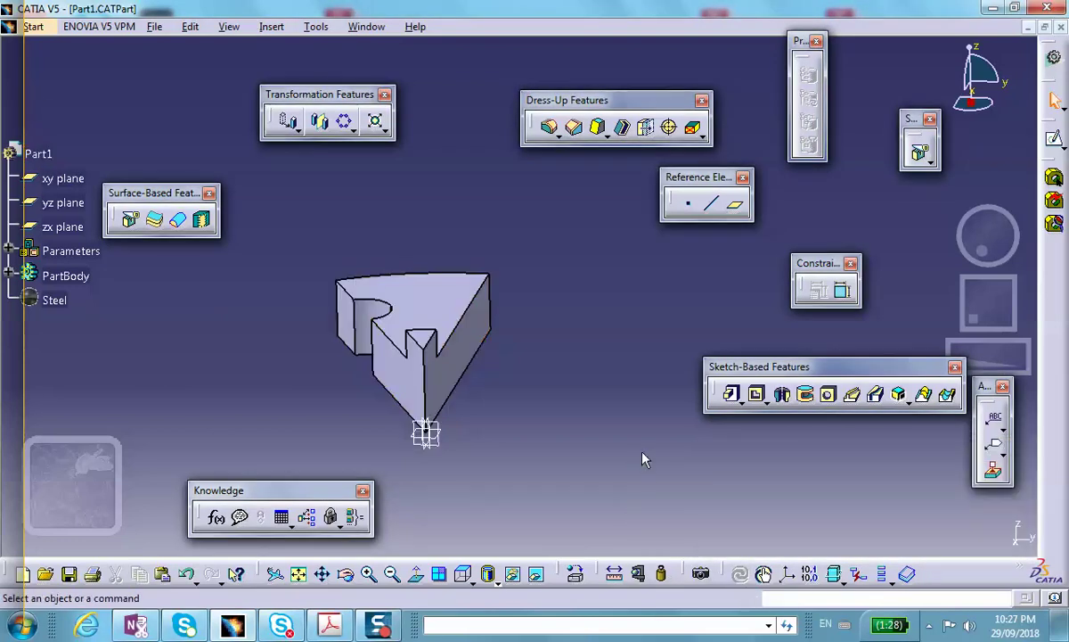
left_click(34, 27)
mouse_move(80, 215)
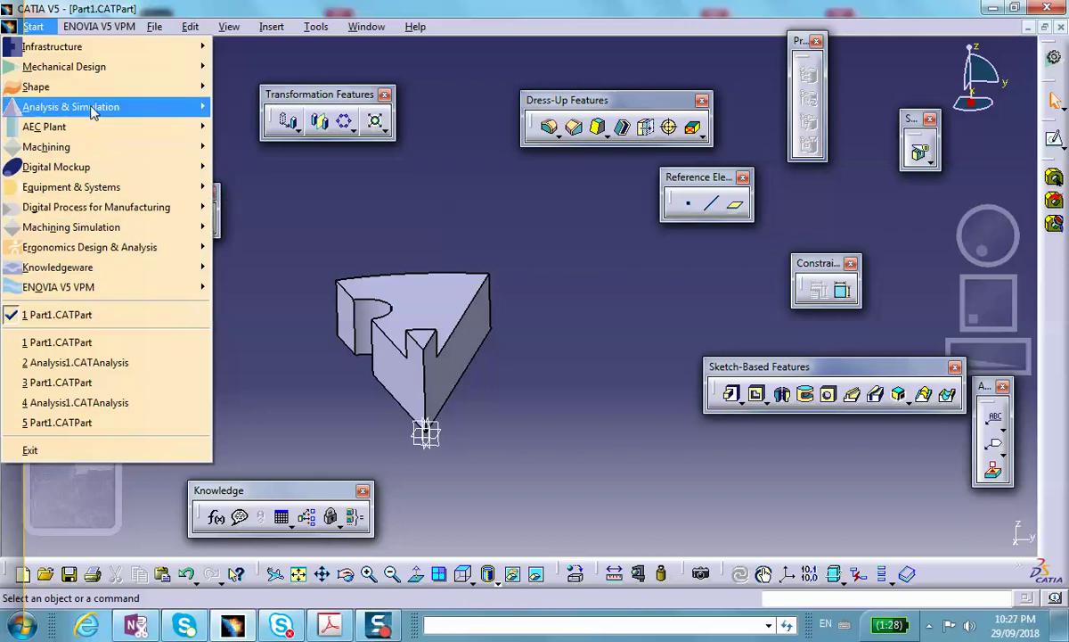
- Switch to Generative Structural Analysis and create a Static Analysis case
mouse_move(80, 107)
left_click(266, 134)
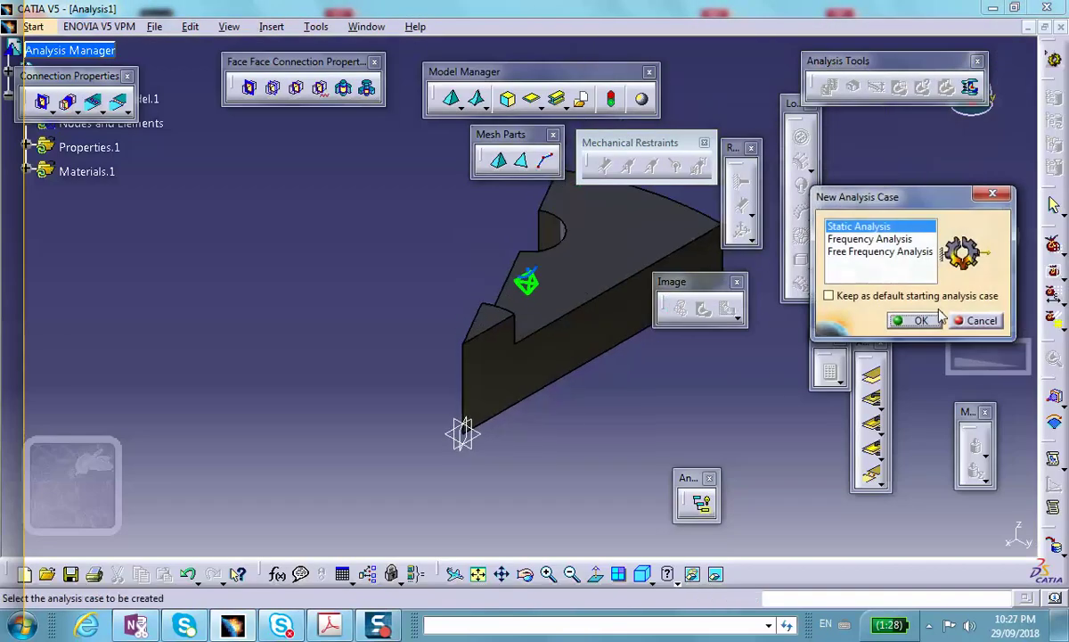
left_click(920, 320)
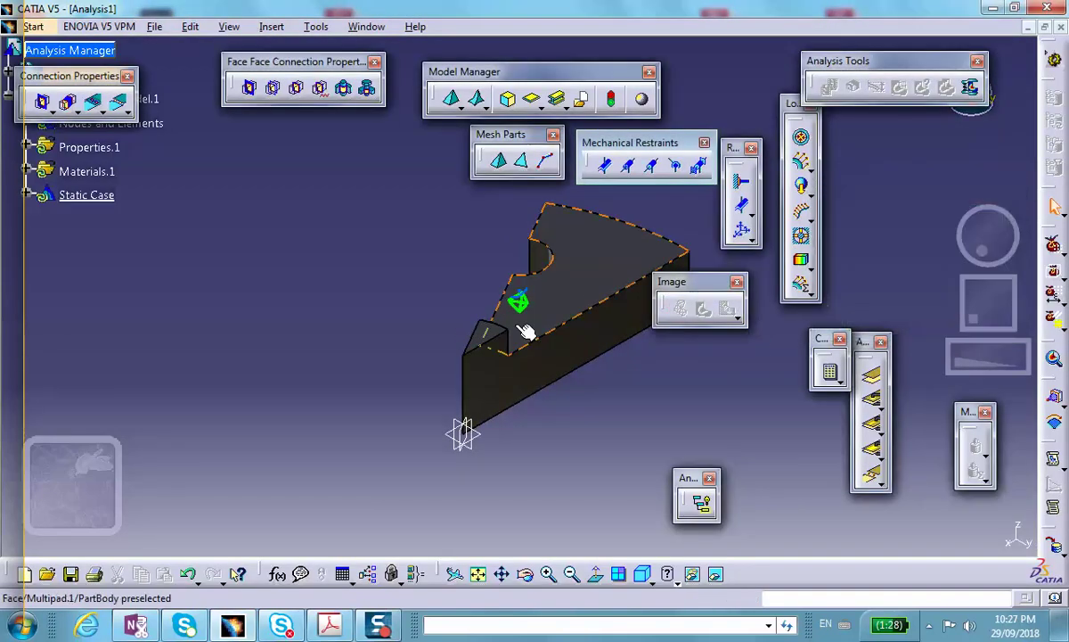
middle_click_drag(471, 299, 382, 320)
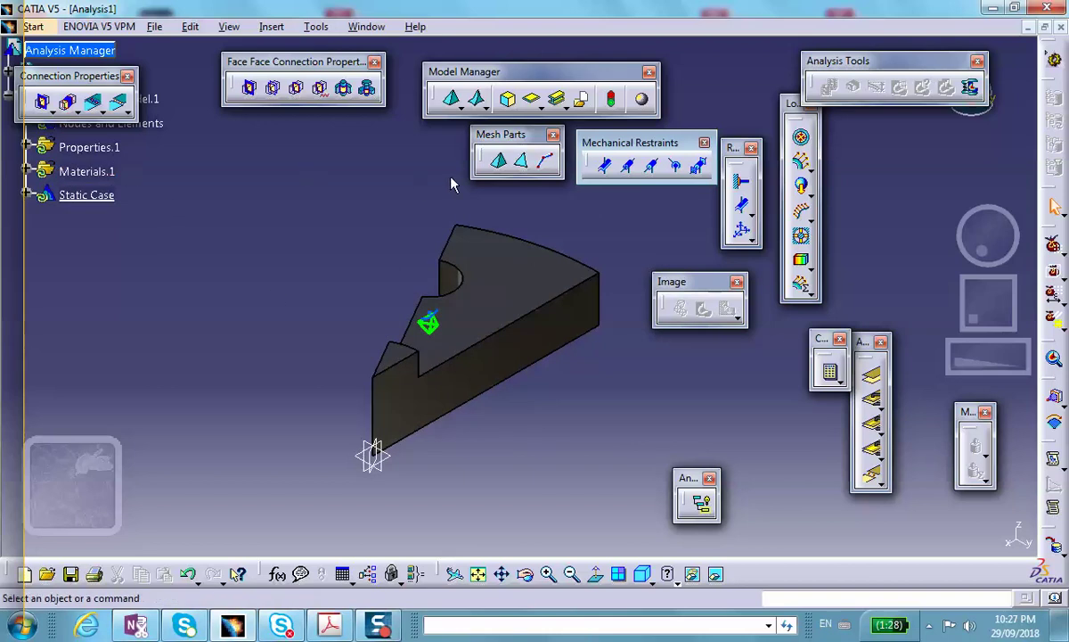
- Display the OCTREE tetrahedron mesh under Nodes and Elements, accepting the mesh update
left_click_drag(62, 79, 313, 153)
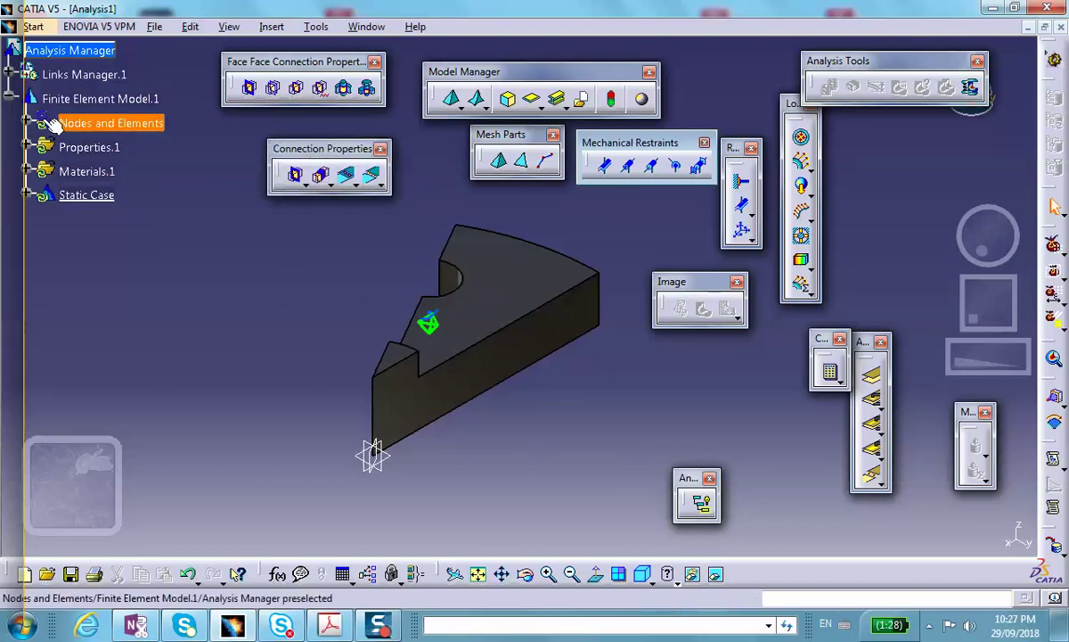
right_click(89, 132)
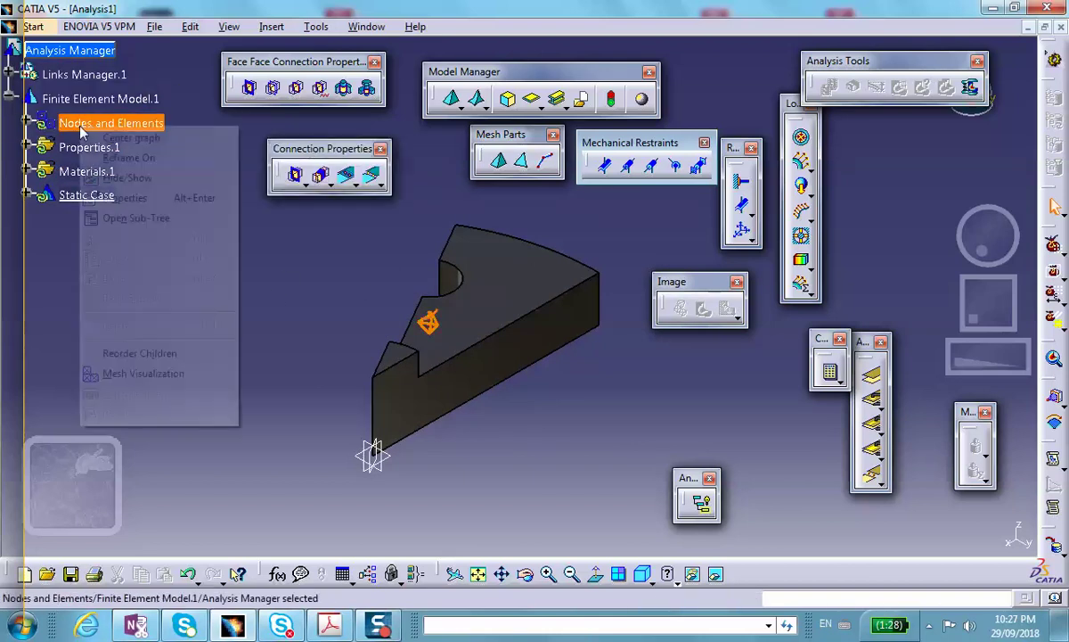
left_click(145, 374)
left_click(530, 353)
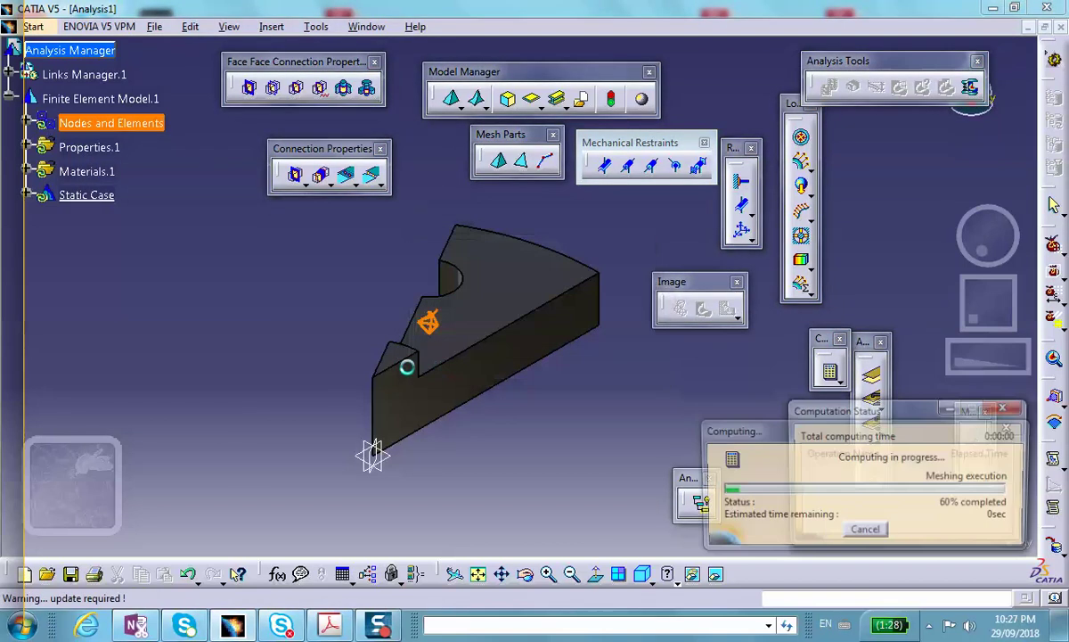
middle_click_drag(386, 369, 370, 327)
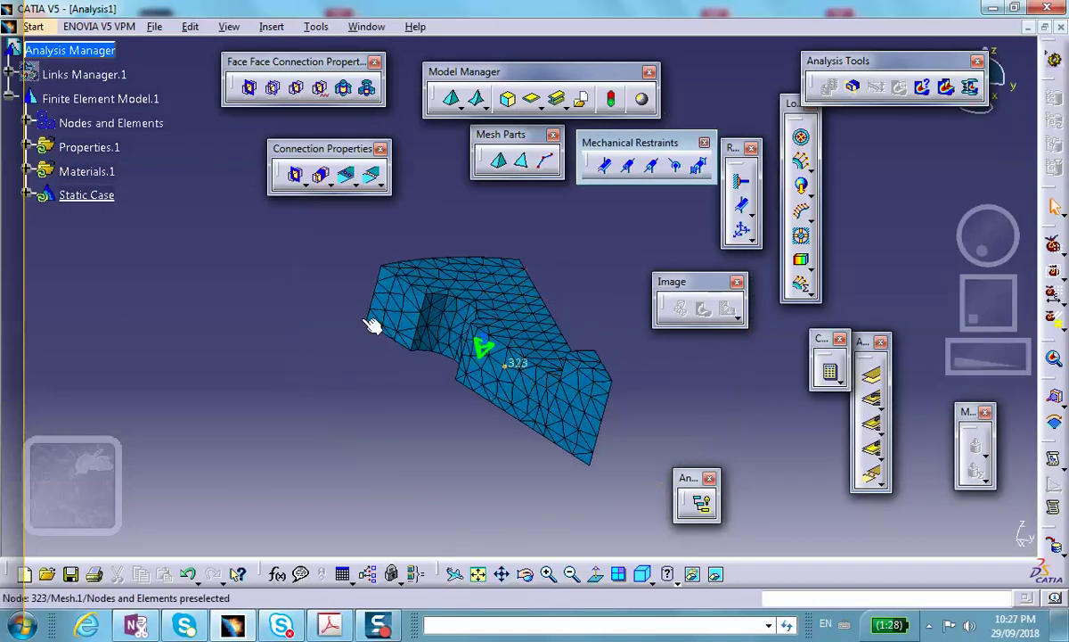
- Deactivate Mesh.1 so the solid steel plate shows again
left_click(28, 123)
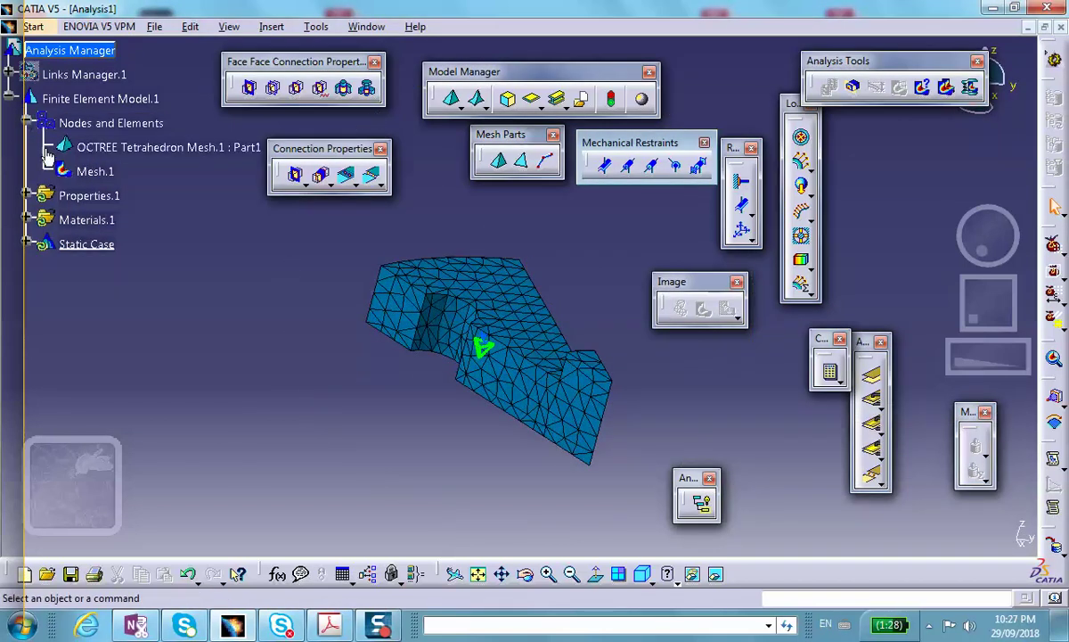
right_click(92, 171)
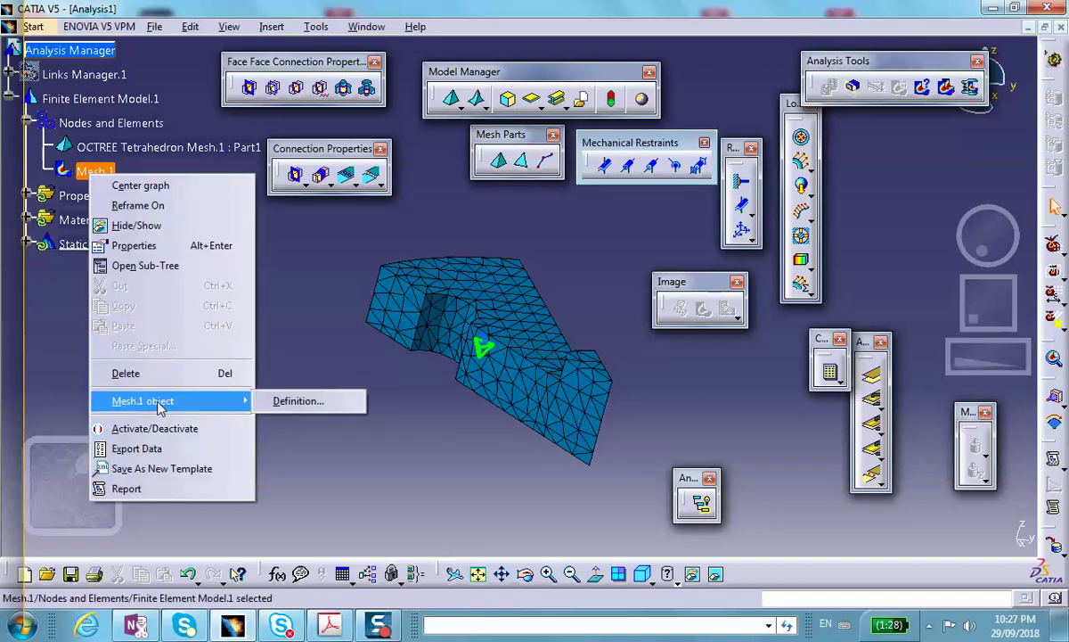
left_click(153, 428)
middle_click_drag(270, 361, 504, 450)
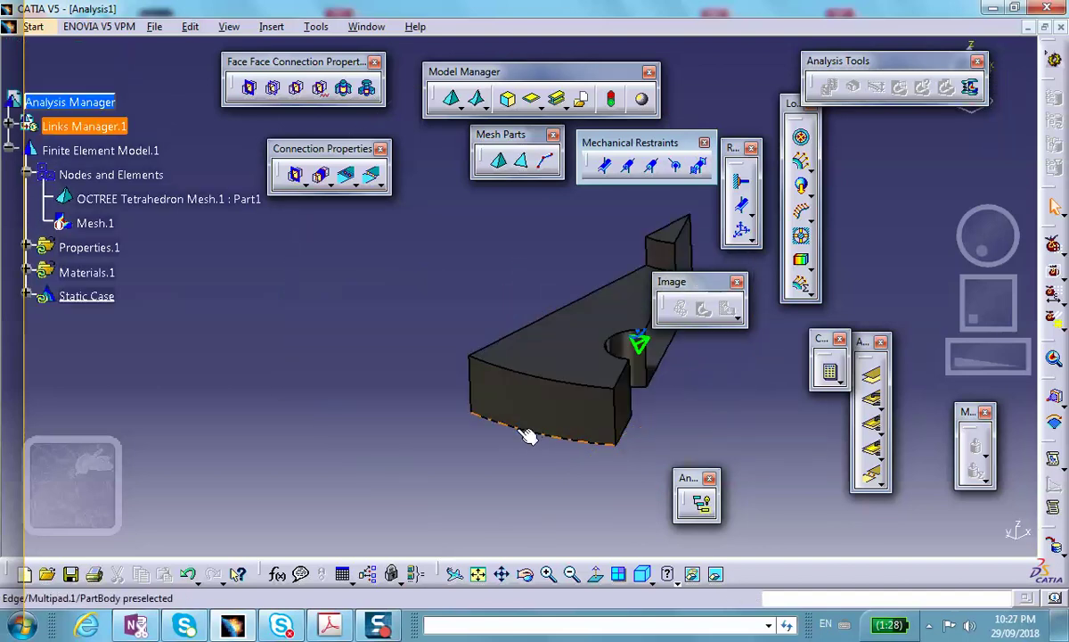
- Clamp the plate's curved bottom edge
left_click(741, 181)
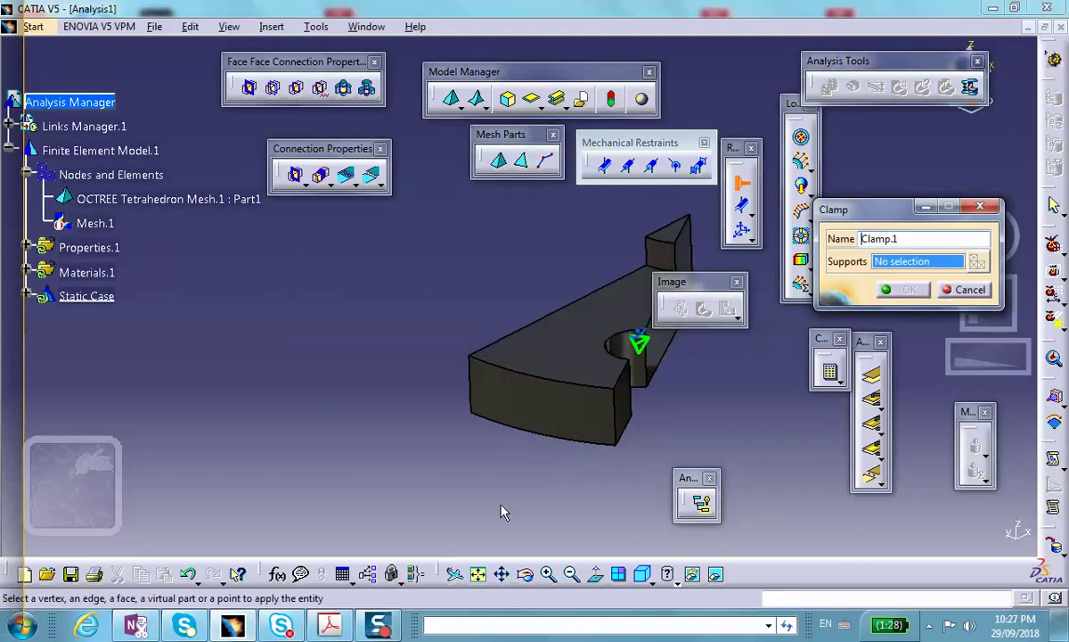
left_click(536, 445)
middle_click_drag(536, 445, 547, 339)
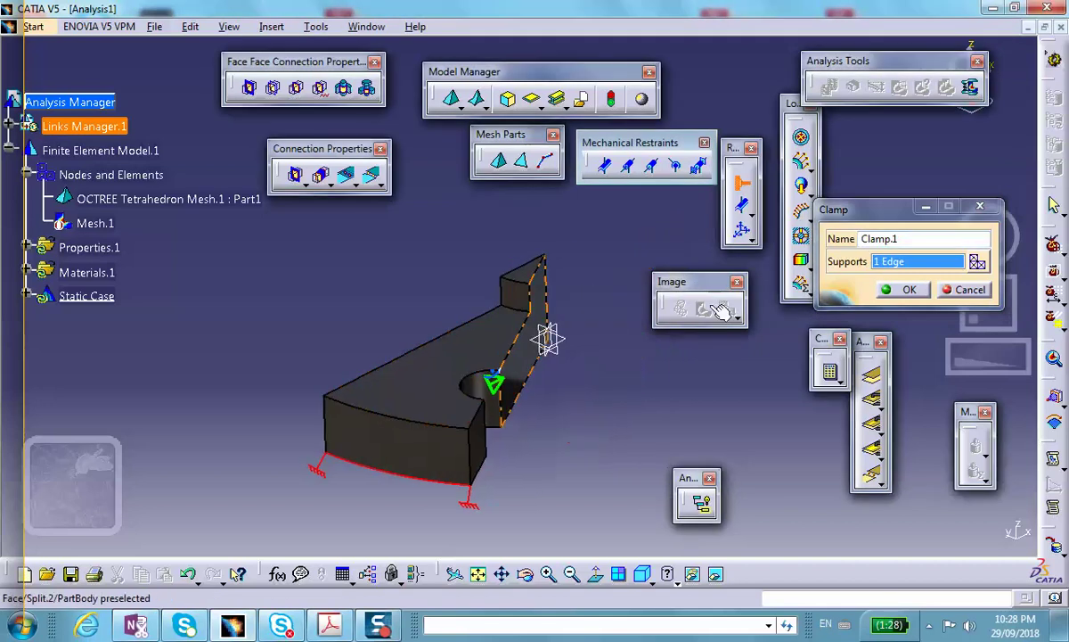
left_click(902, 289)
- Add a Surface Slider restraint on the three flat cut faces of the plate
middle_click_drag(620, 455, 573, 226)
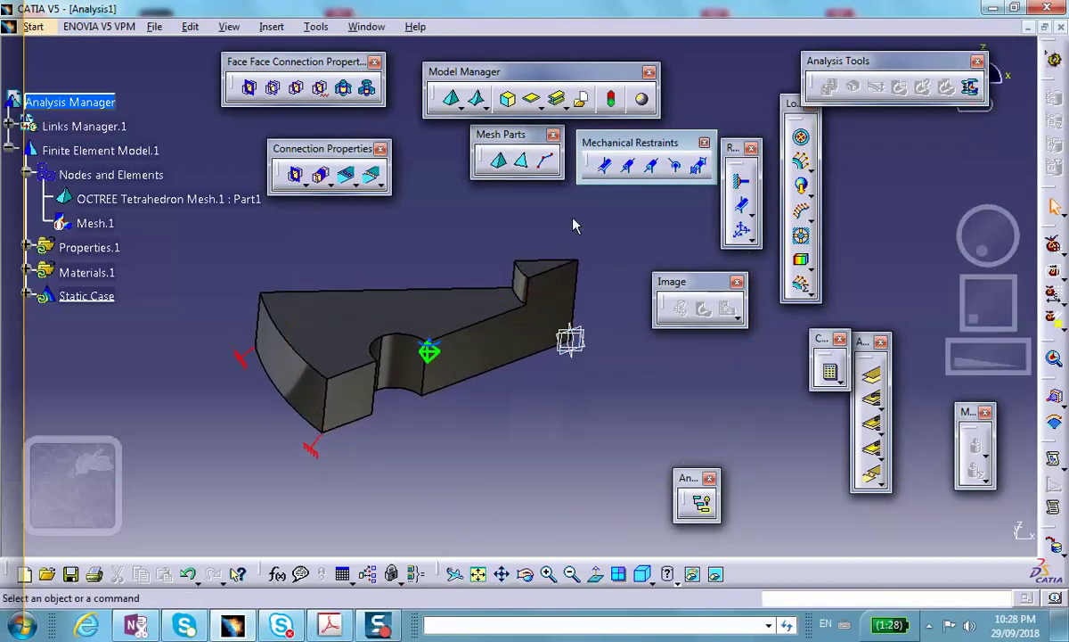
left_click(602, 165)
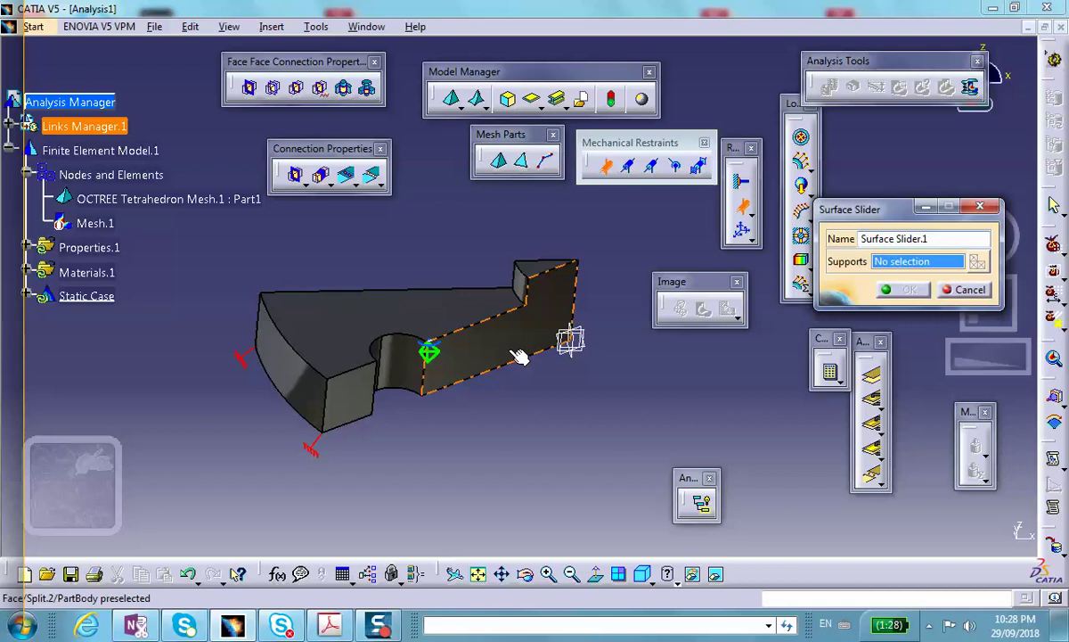
left_click(520, 356)
left_click(352, 383)
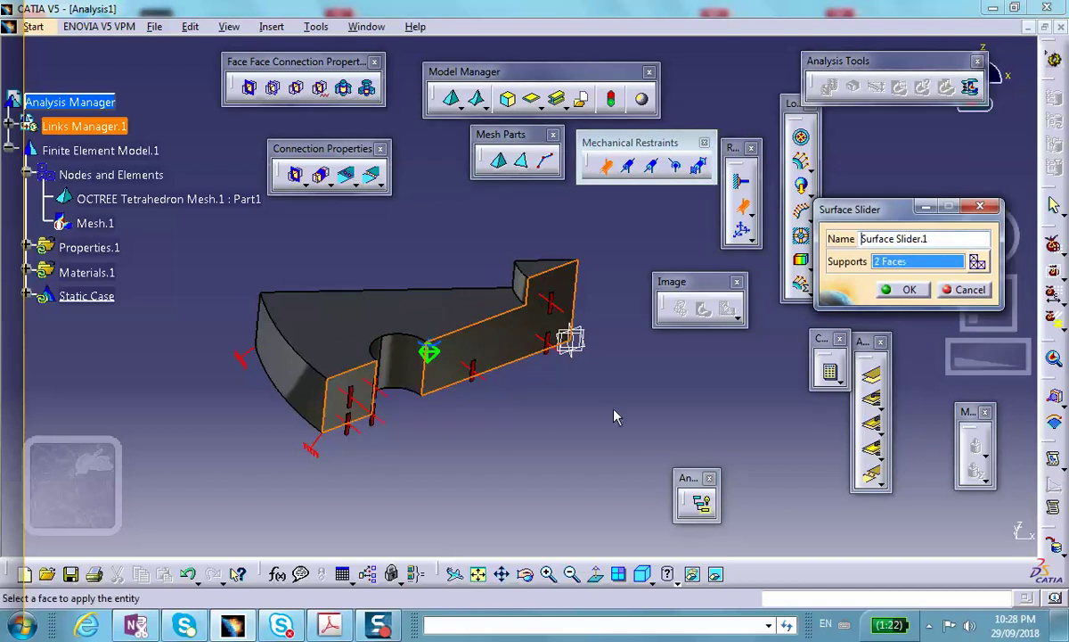
middle_click_drag(613, 417, 305, 136)
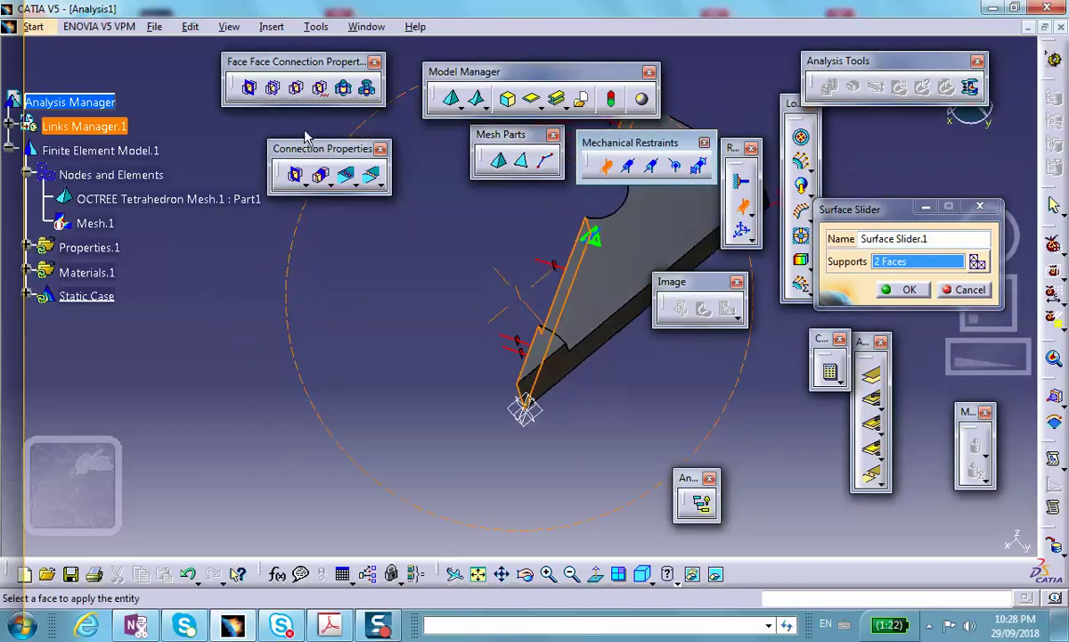
middle_click_drag(486, 298, 538, 372)
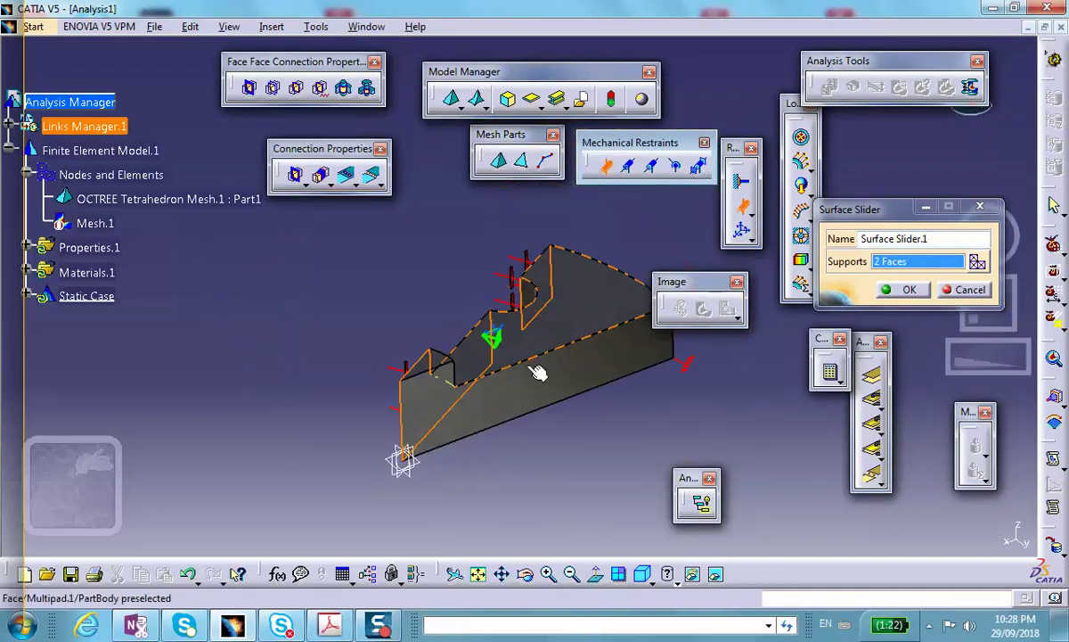
left_click(563, 387)
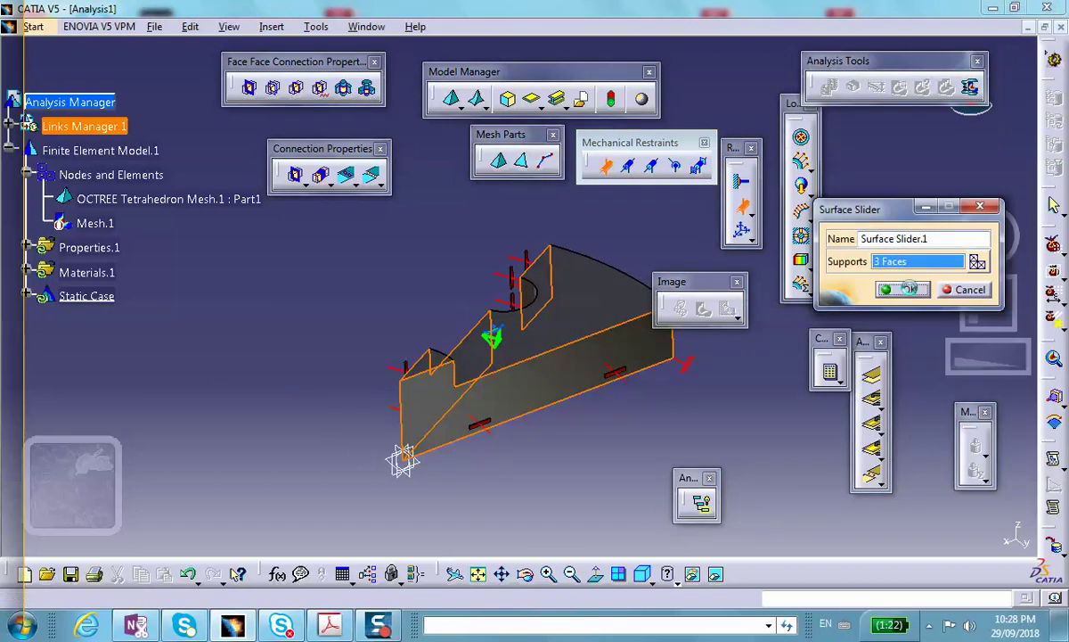
left_click(909, 288)
middle_click_drag(222, 368, 376, 296)
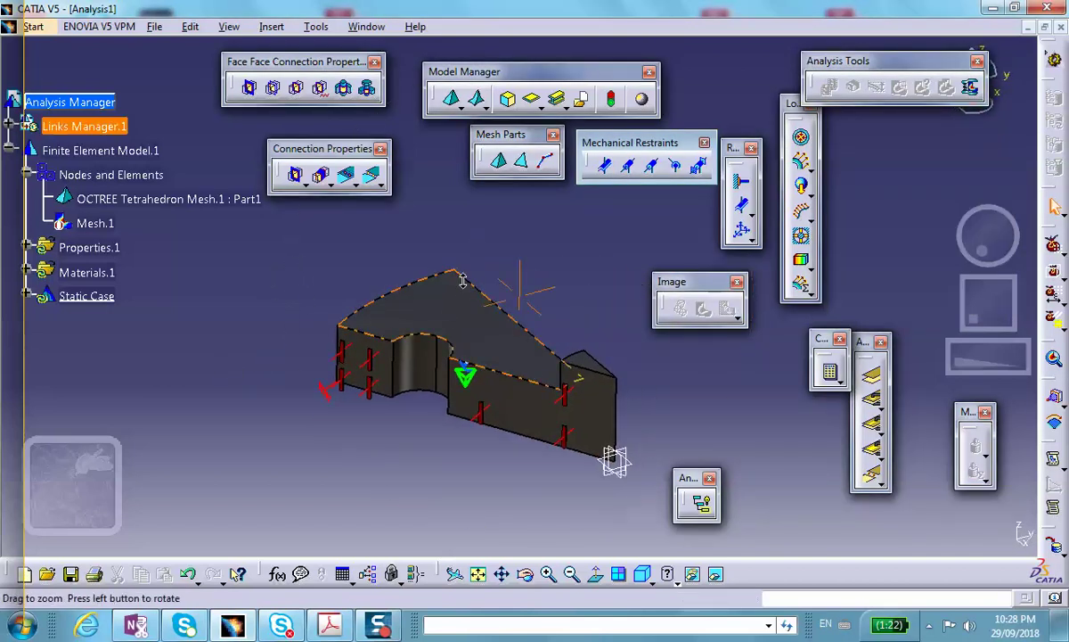
middle_click_drag(462, 280, 540, 295)
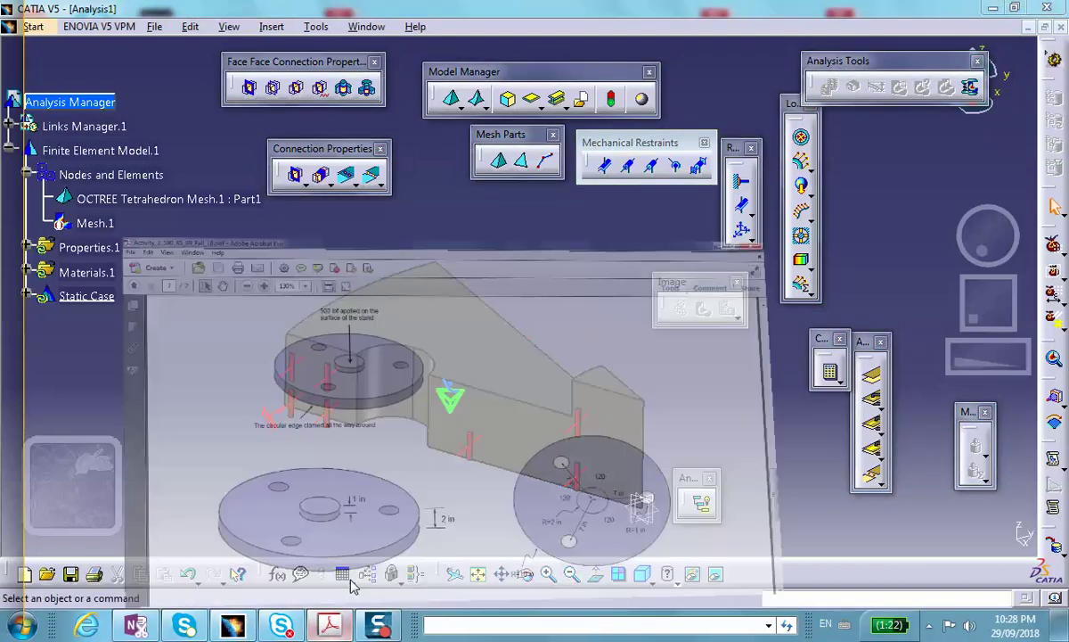
left_click(343, 575)
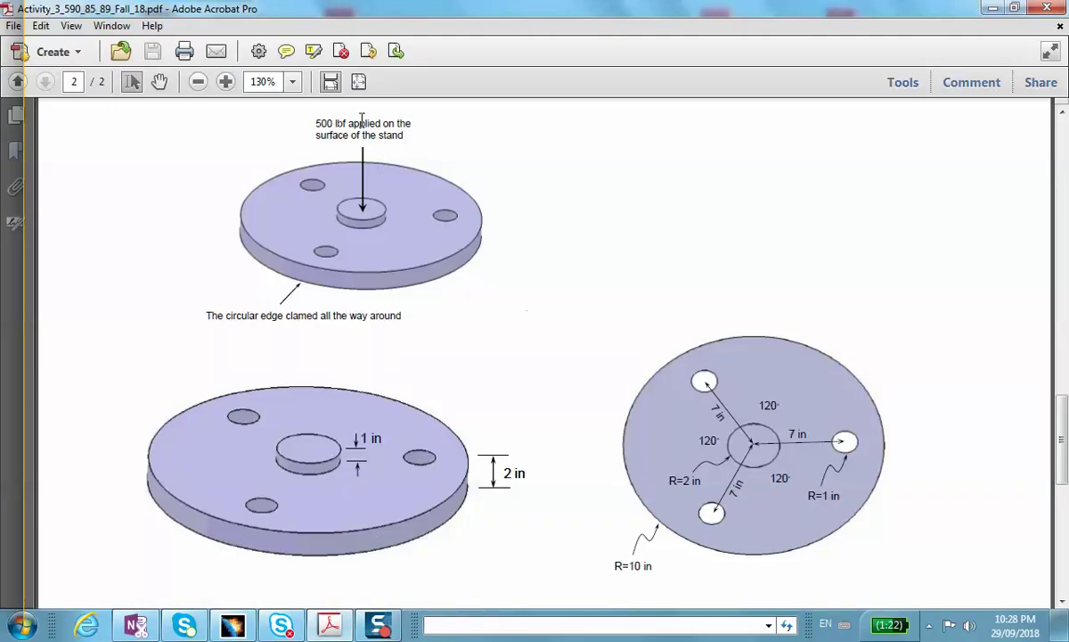
key("alt+Tab")
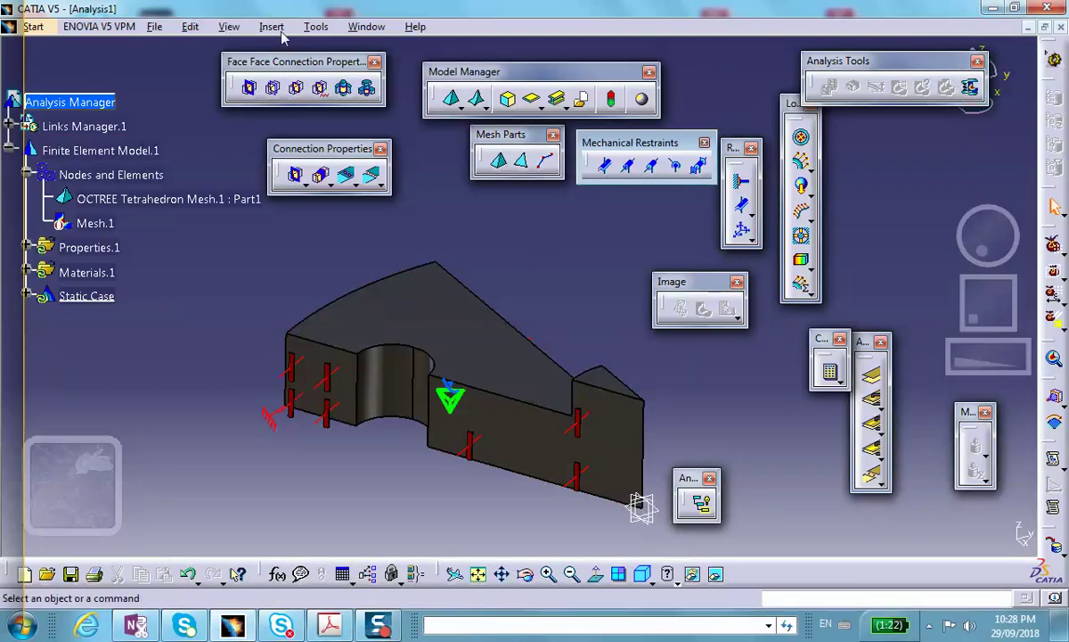
- In Options > Parameters and Measure > Units, set Force to Pound Force (lbf)
left_click(316, 27)
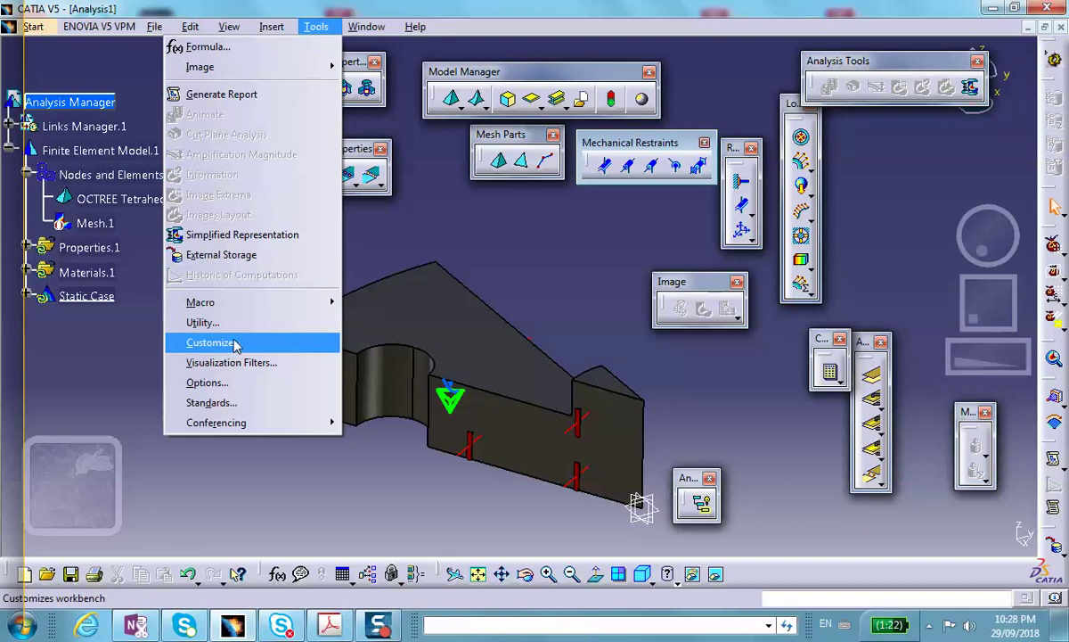
left_click(223, 382)
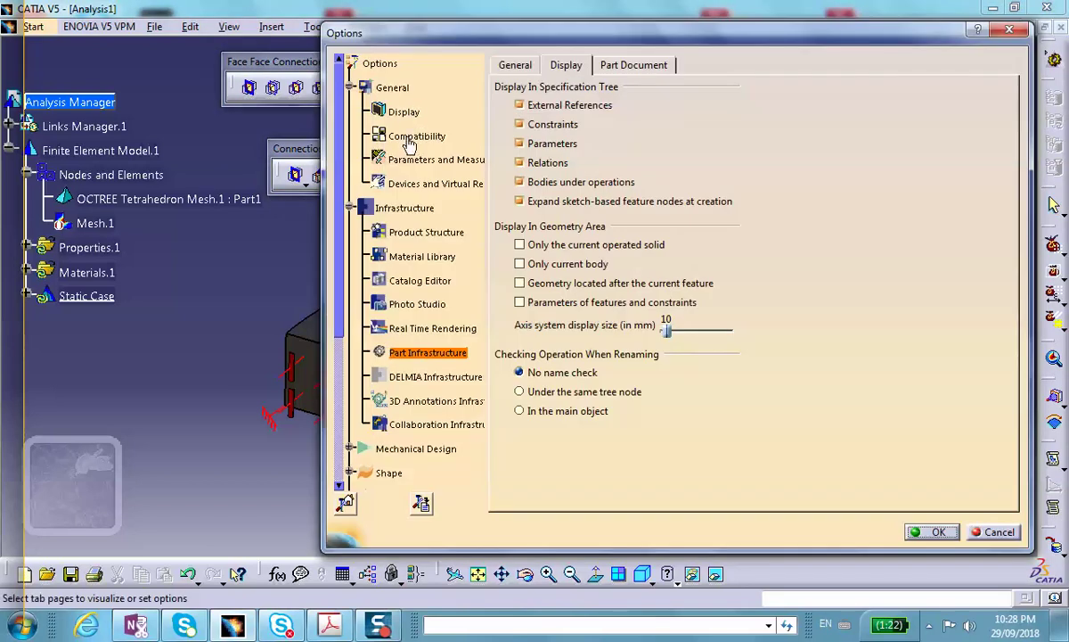
left_click(430, 159)
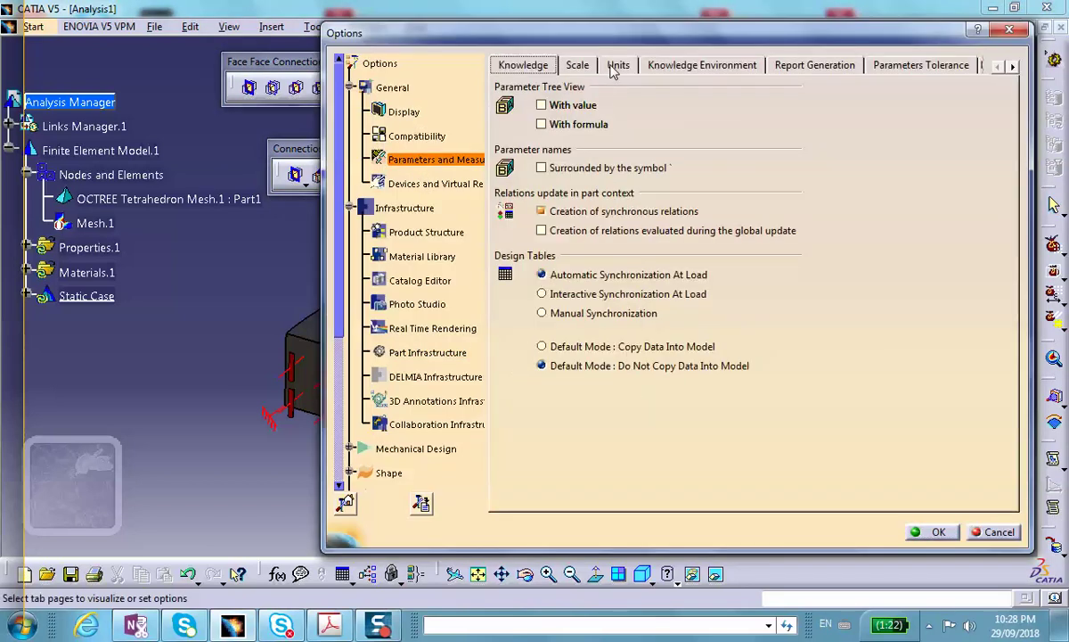
left_click(614, 65)
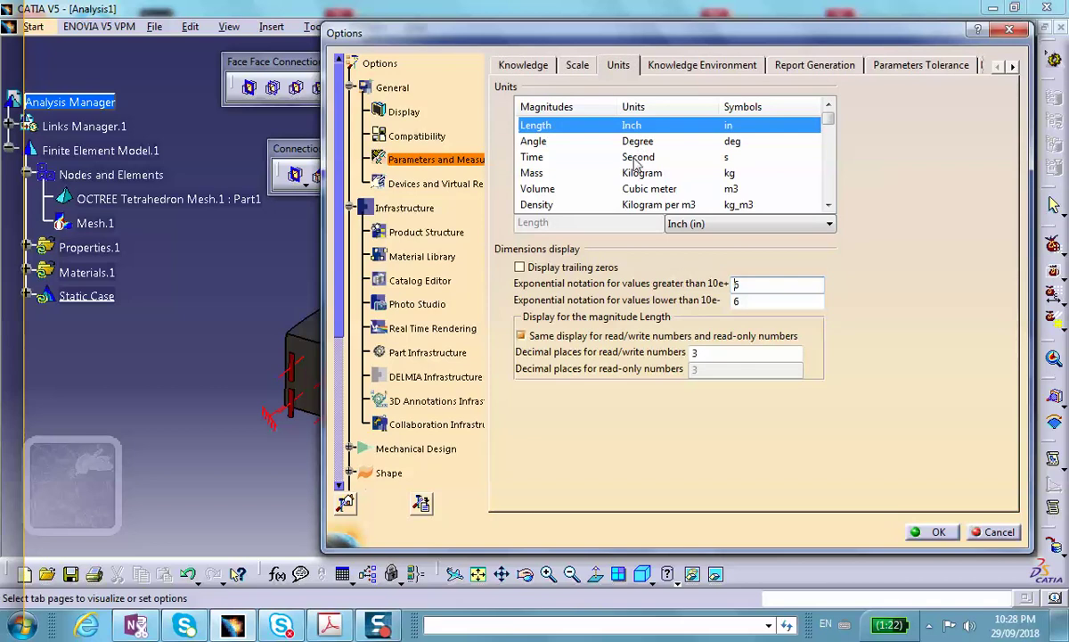
left_click(828, 206)
left_click(829, 206)
left_click(829, 206)
left_click(829, 206)
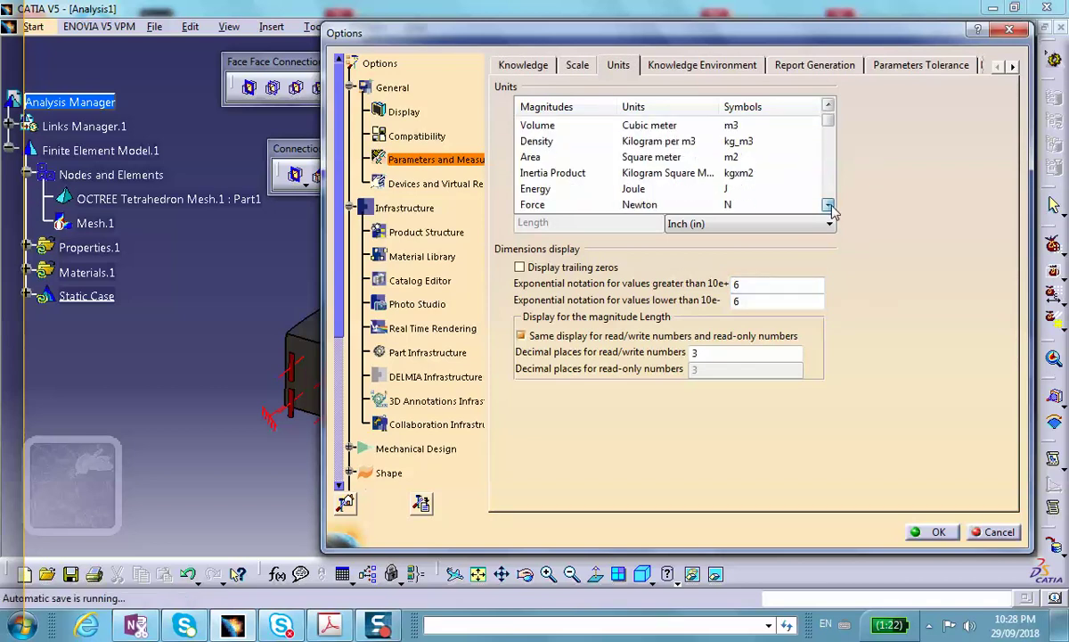
left_click(829, 205)
left_click(622, 192)
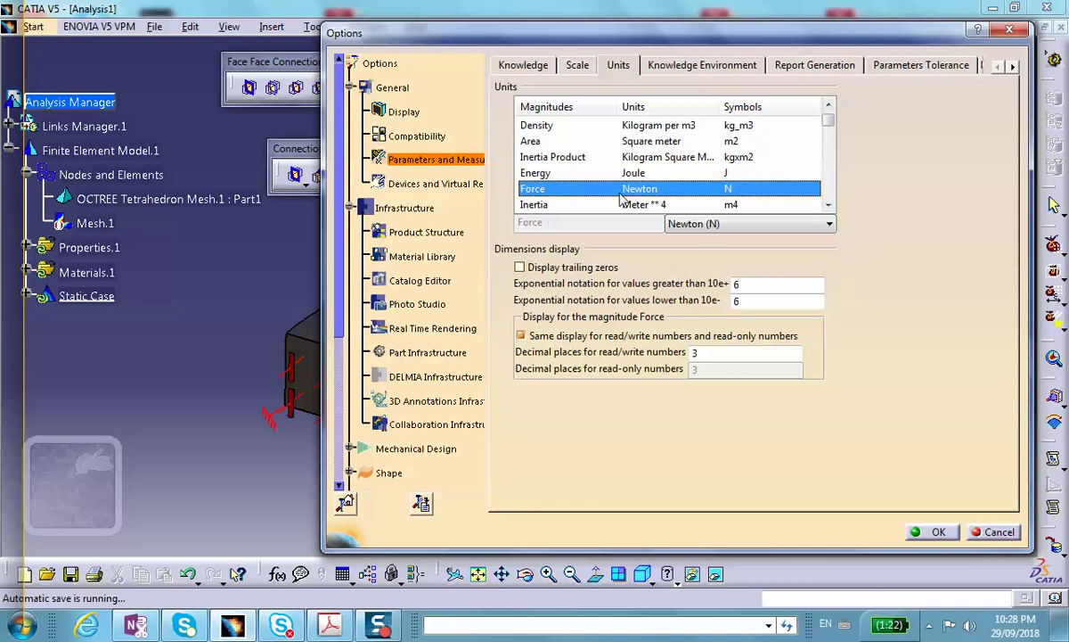
left_click(737, 225)
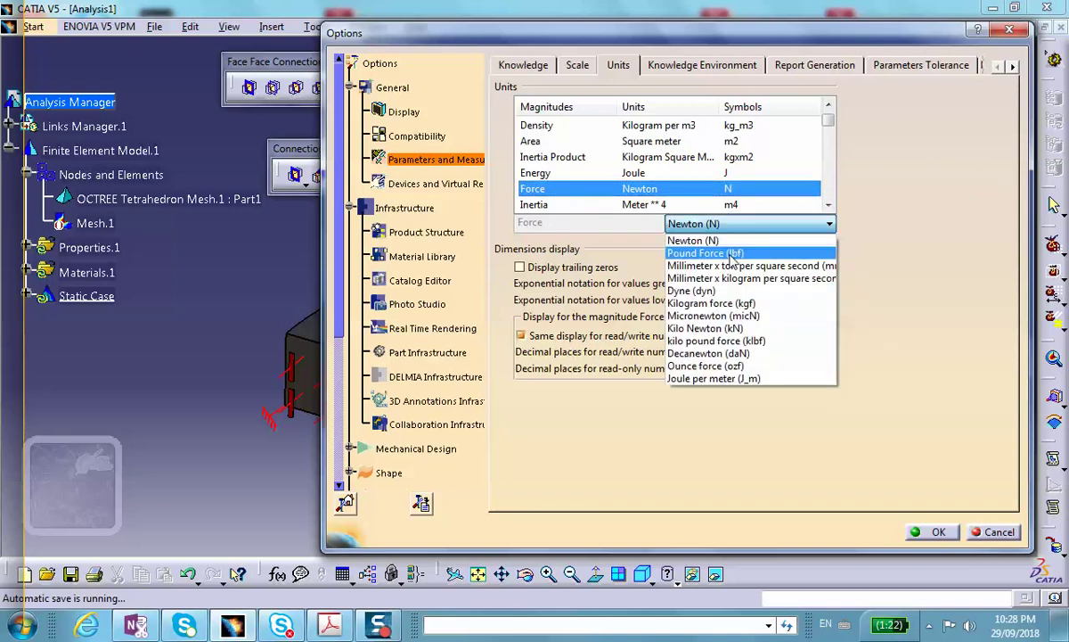
left_click(736, 253)
- Set Pressure units to Lb.force per square inch (psi) and confirm the options
left_click(827, 206)
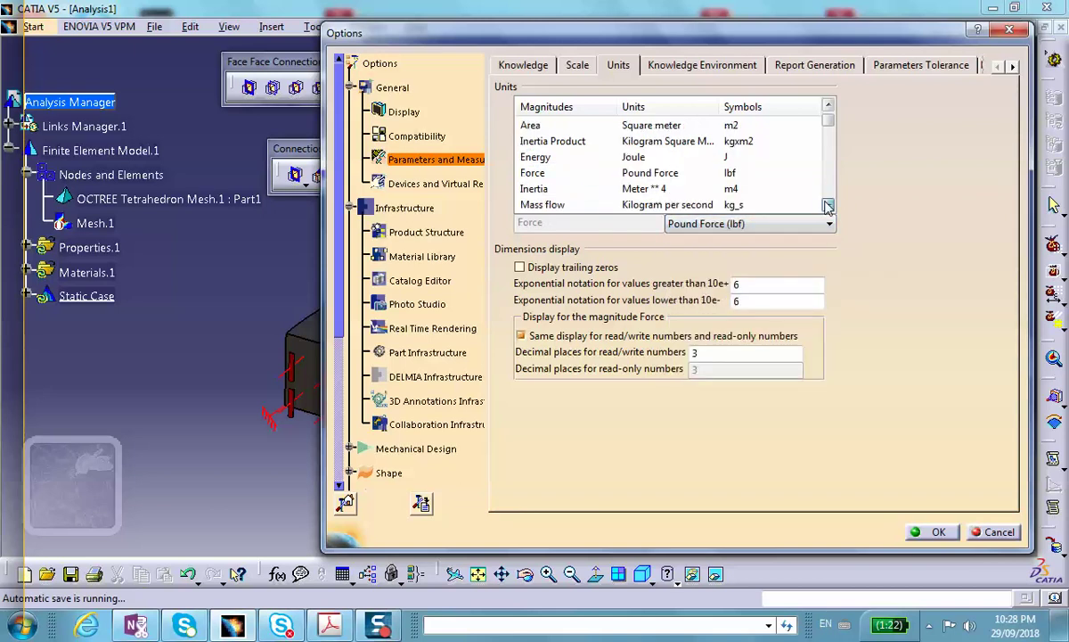
left_click(827, 206)
left_click(827, 206)
left_click(826, 206)
left_click(827, 206)
left_click(827, 206)
left_click(827, 205)
left_click(827, 206)
left_click(826, 206)
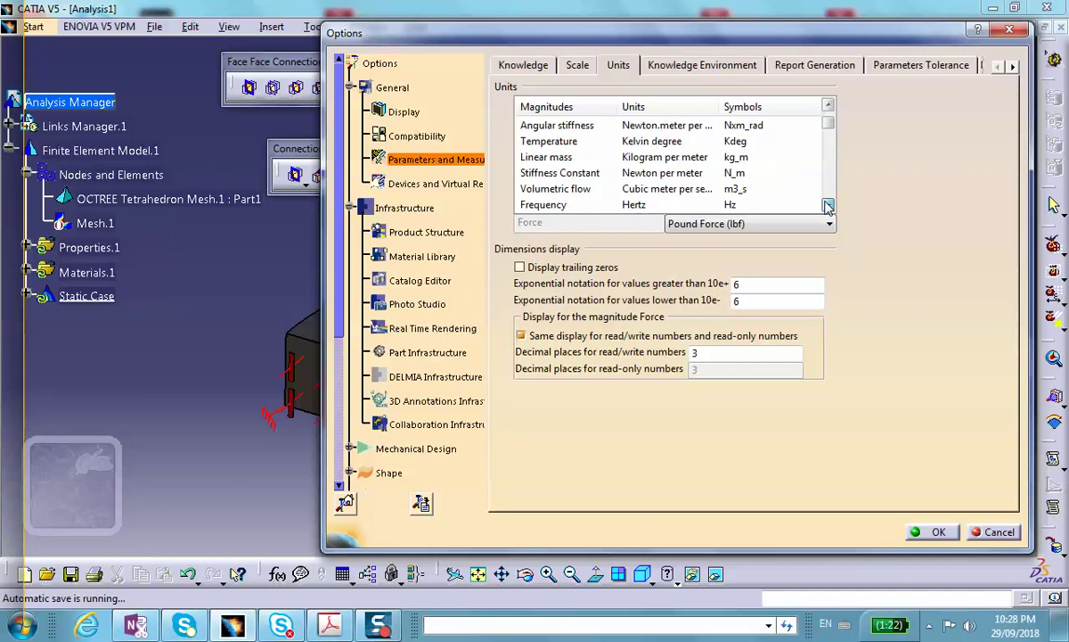
left_click(827, 206)
left_click(827, 206)
left_click(827, 206)
left_click(826, 206)
left_click(827, 205)
left_click(827, 205)
left_click(827, 206)
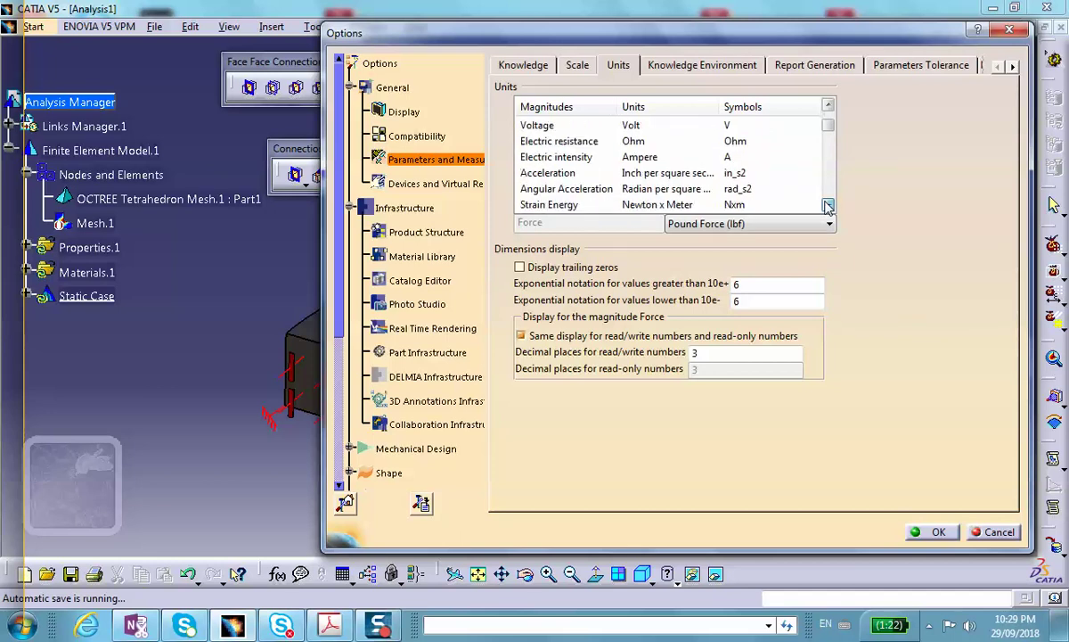
left_click(827, 206)
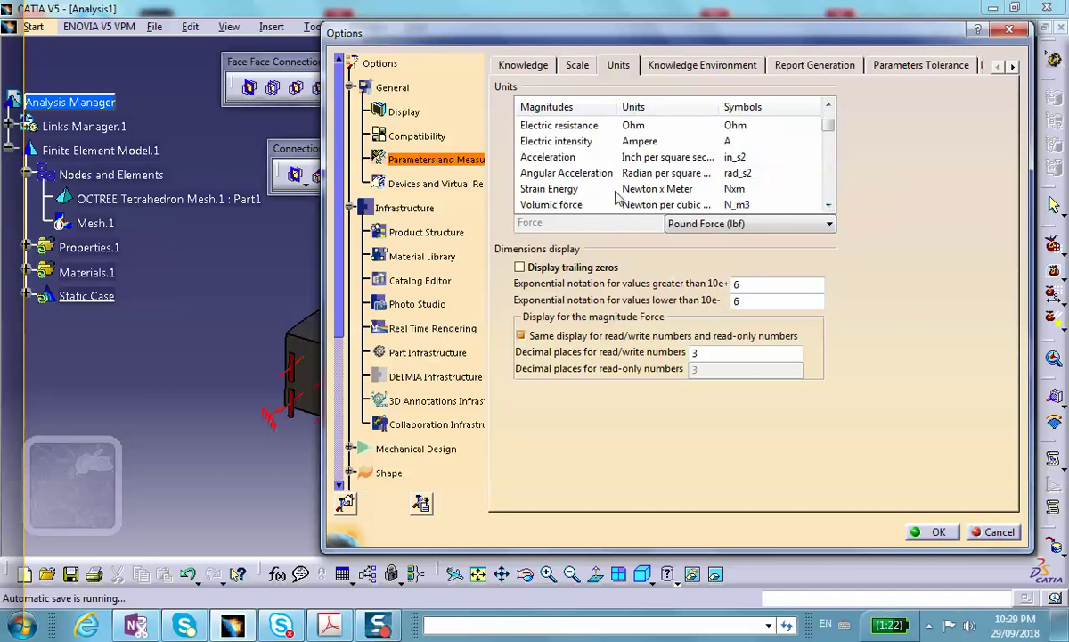
left_click(548, 108)
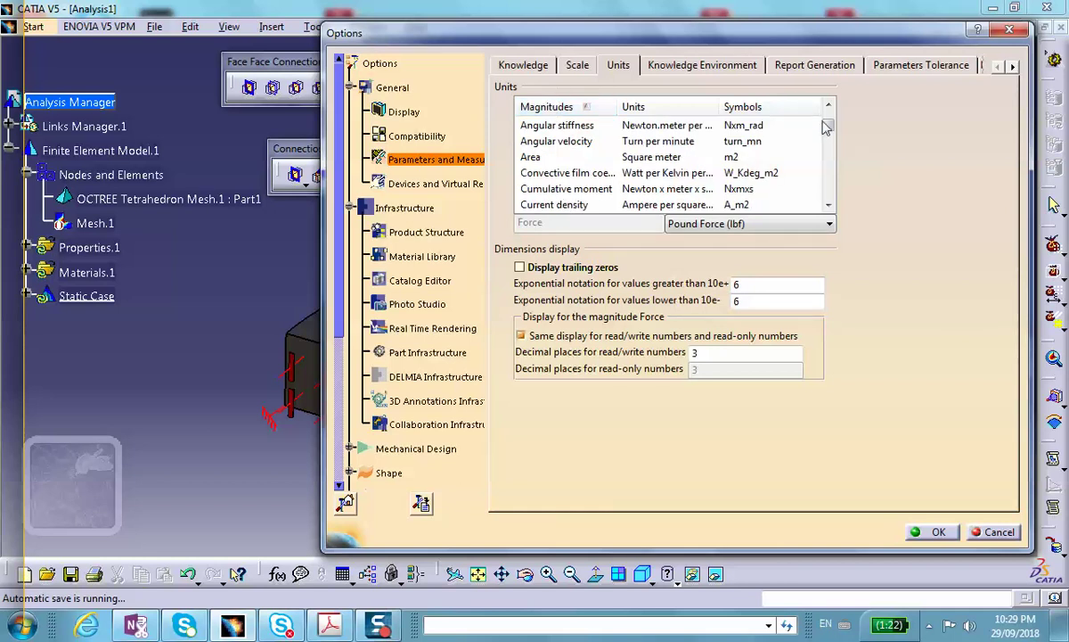
left_click_drag(828, 125, 831, 160)
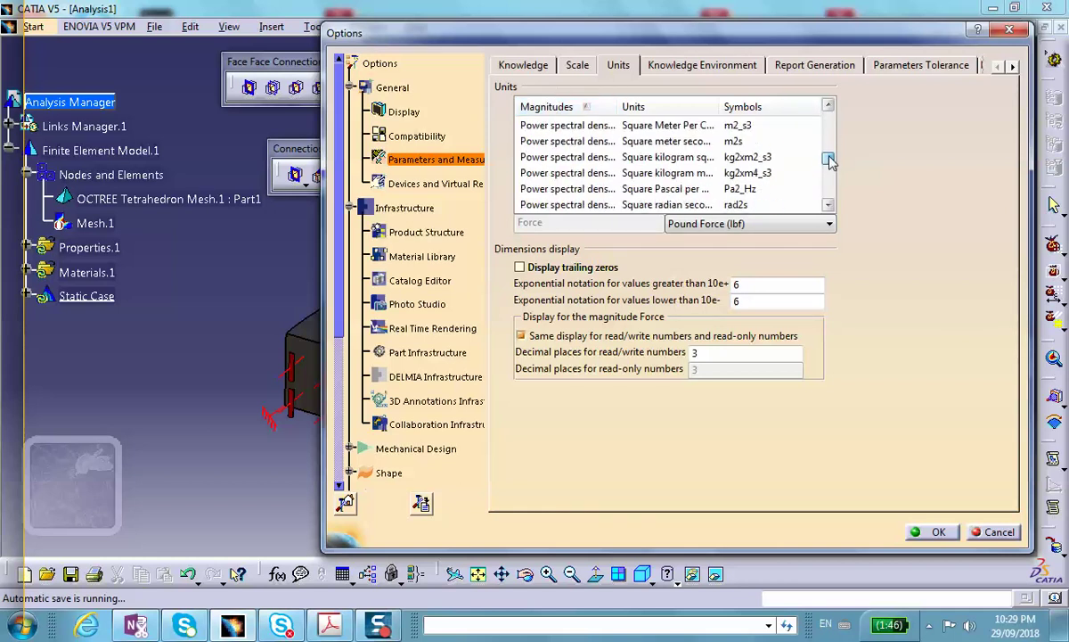
scroll(759, 178, "up", 1)
scroll(759, 178, "down", 4)
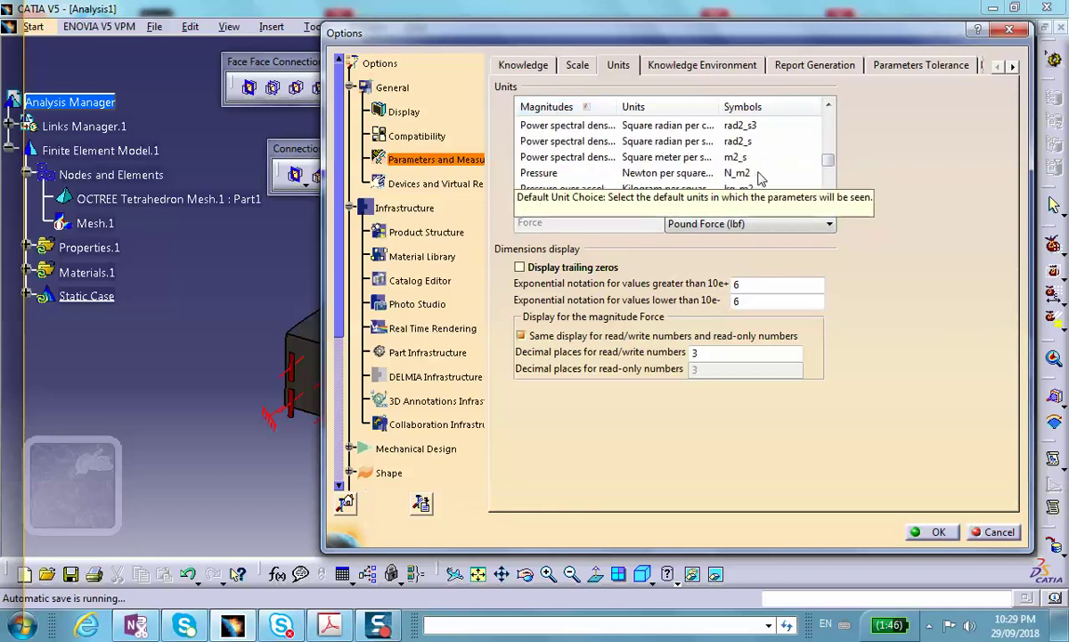
scroll(692, 155, "up", 3)
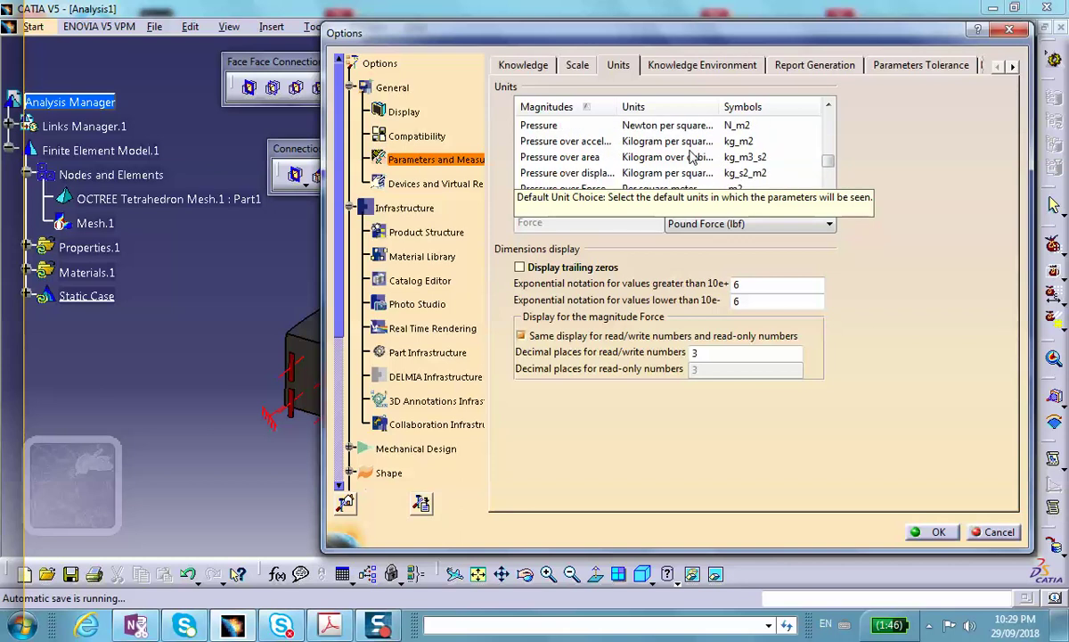
left_click(534, 125)
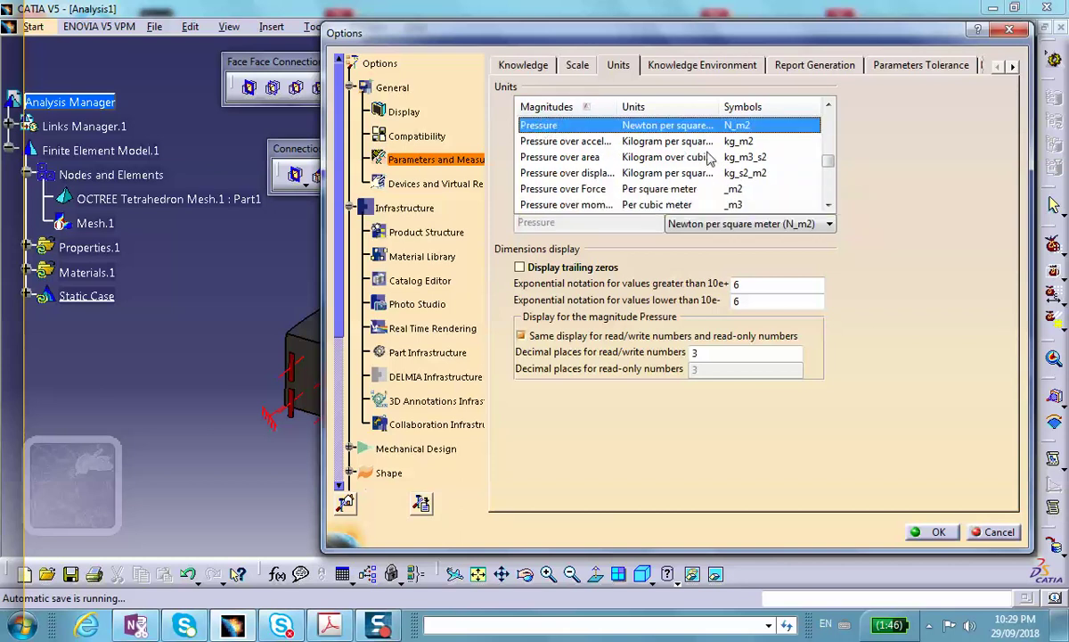
left_click(827, 224)
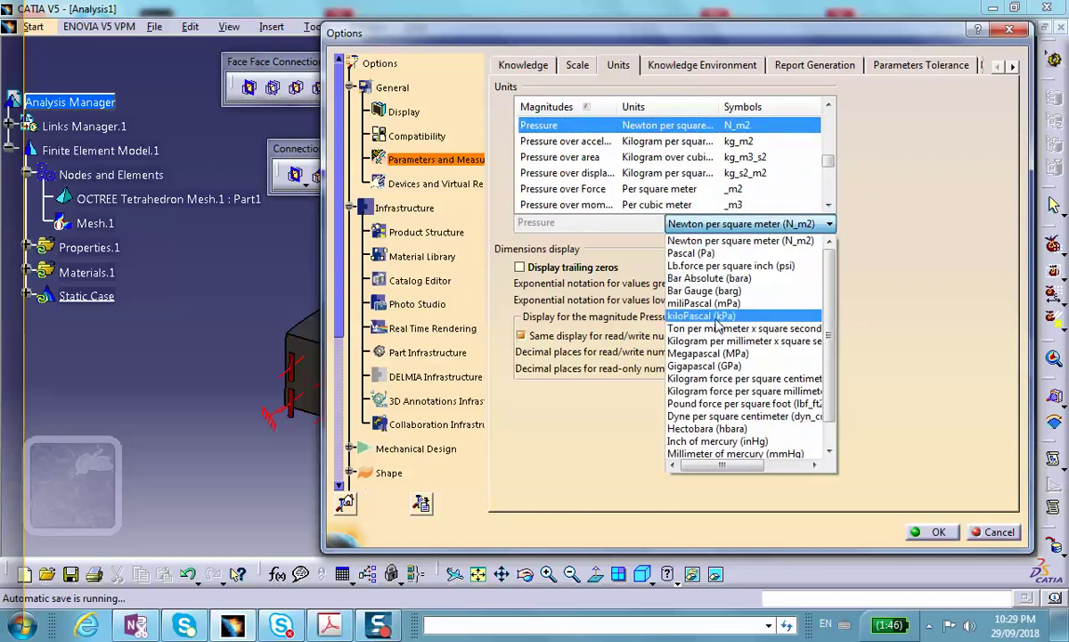
left_click(719, 266)
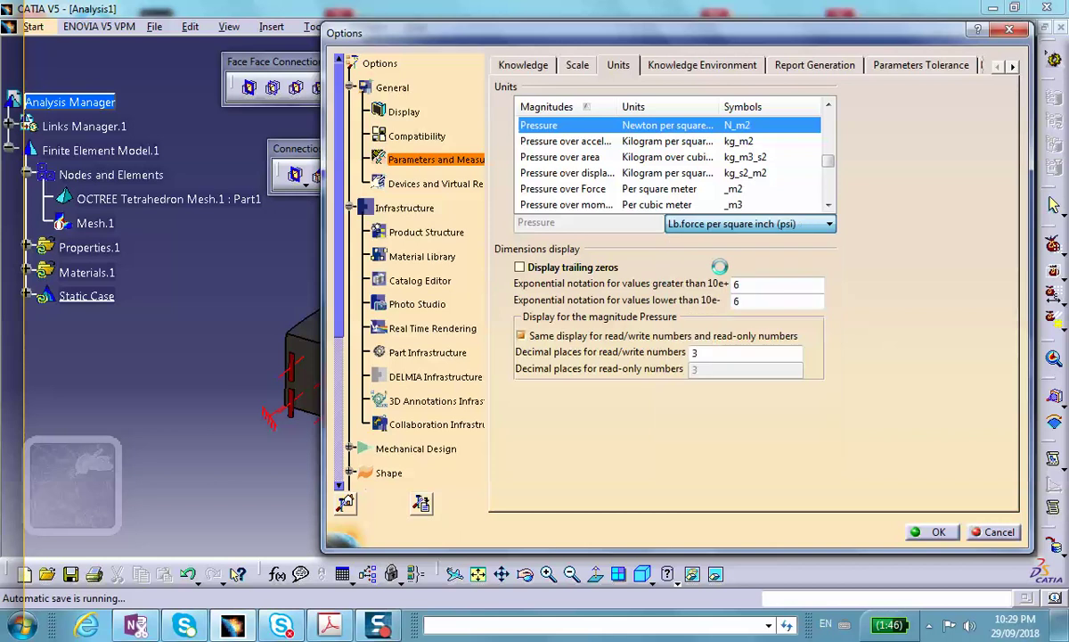
left_click(937, 532)
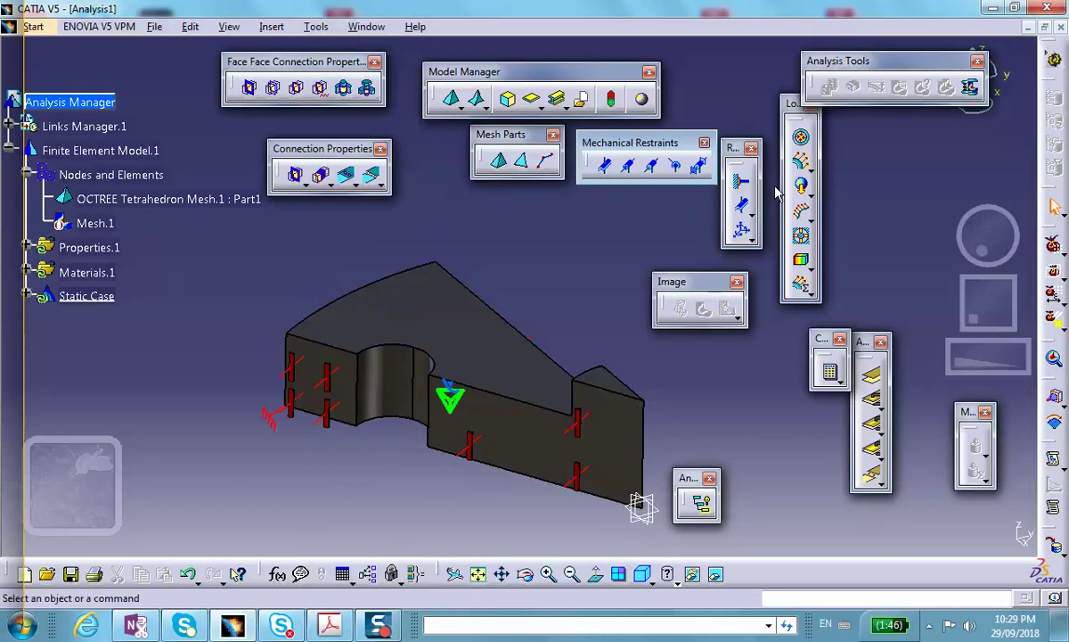
- Add Distributed Force.1 on the narrow end's top face with Z = -500/6 (-83.333 lbf)
left_click(801, 162)
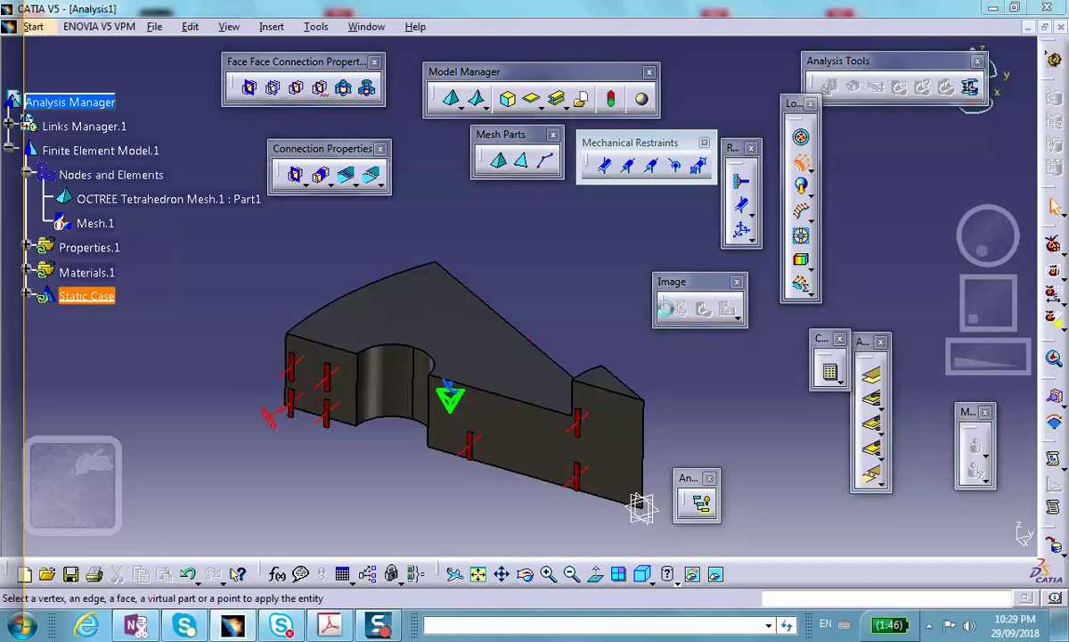
left_click(609, 381)
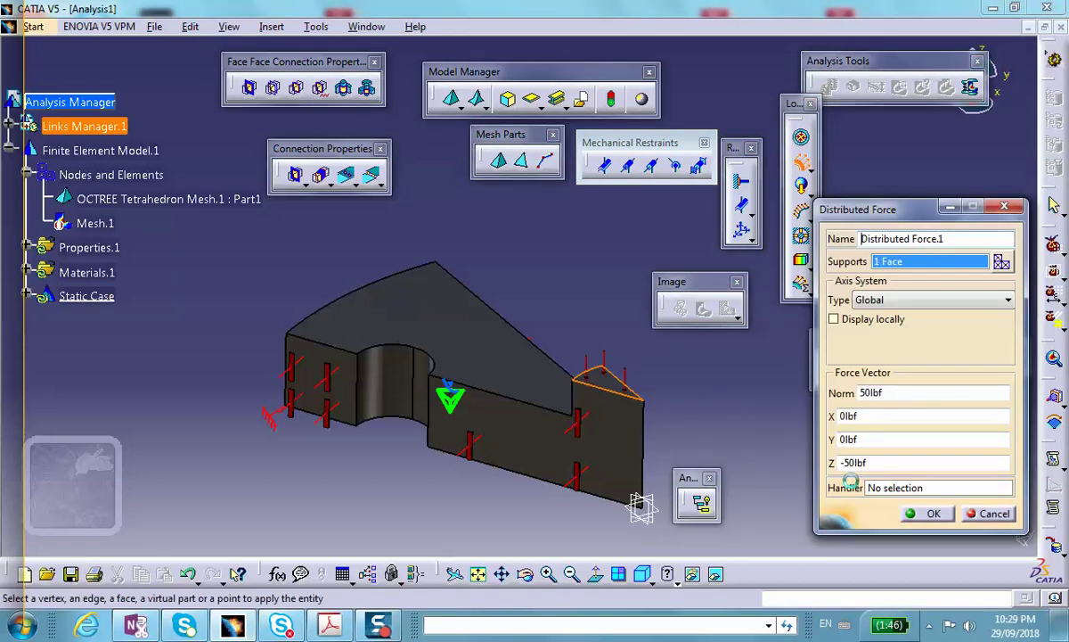
left_click(931, 513)
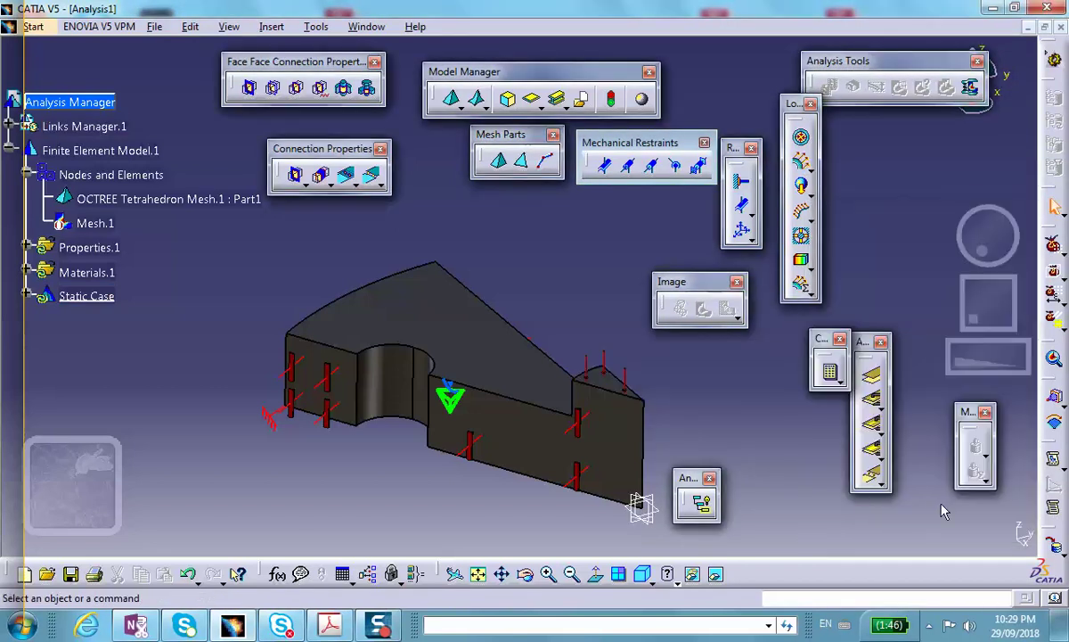
double_click(618, 373)
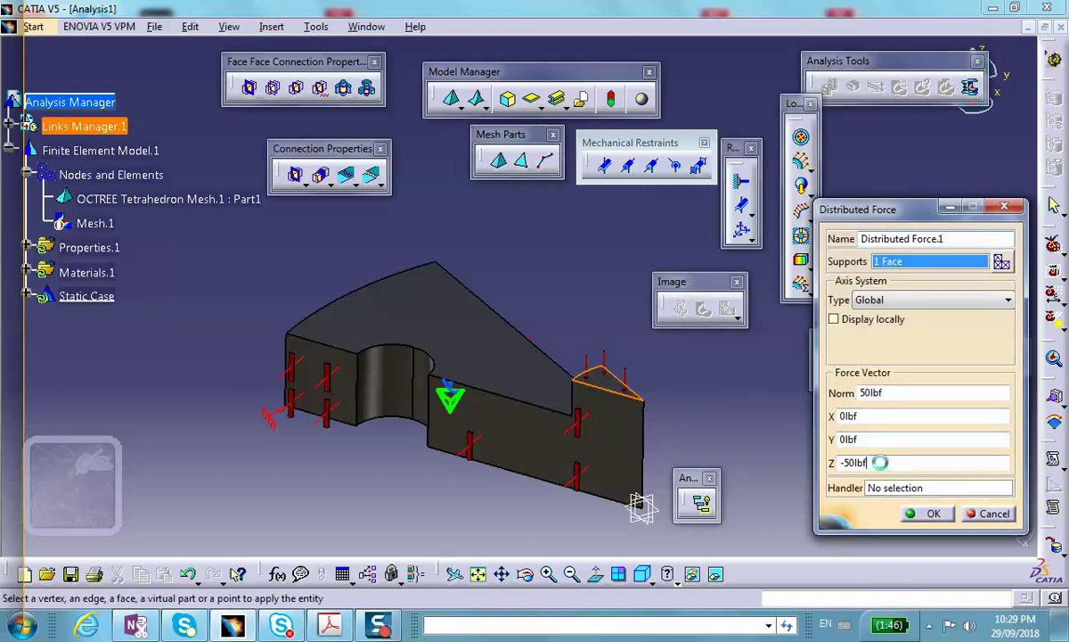
left_click_drag(879, 462, 825, 465)
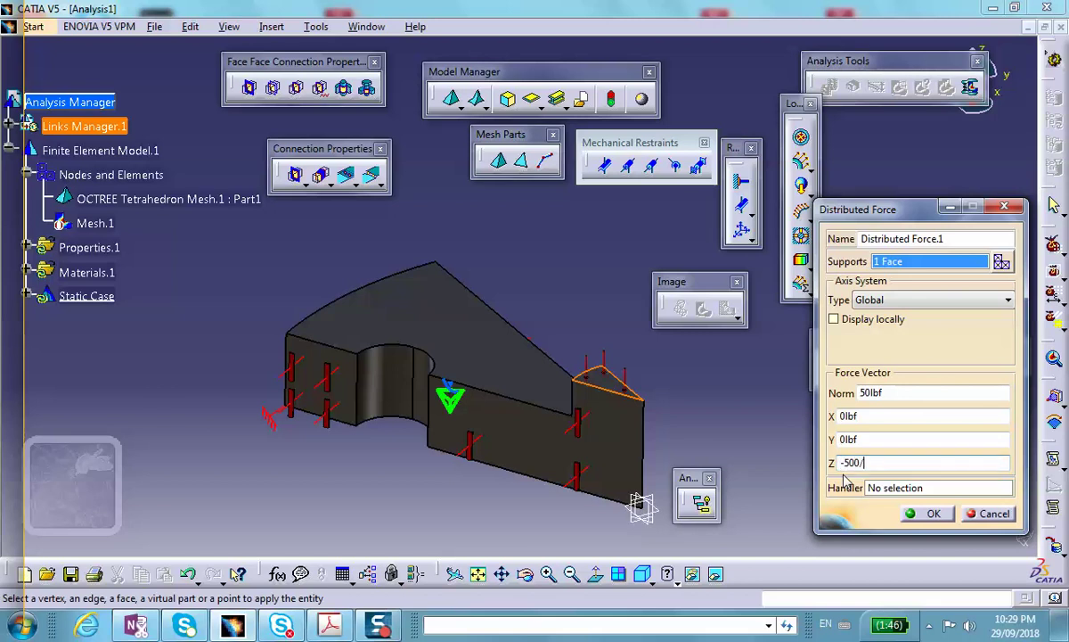
key("Return")
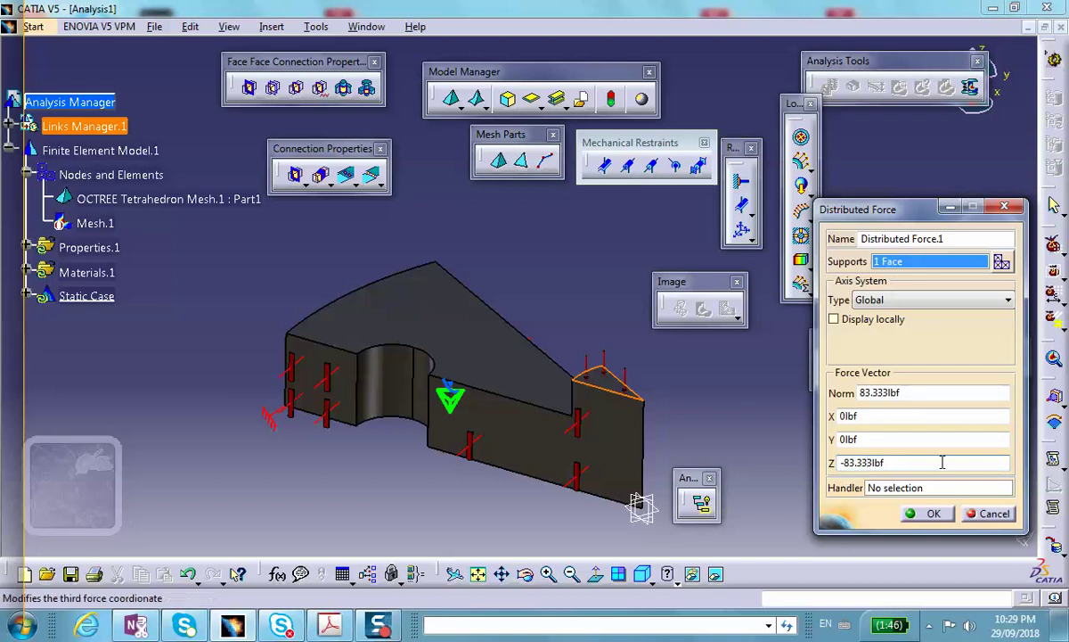
left_click(933, 513)
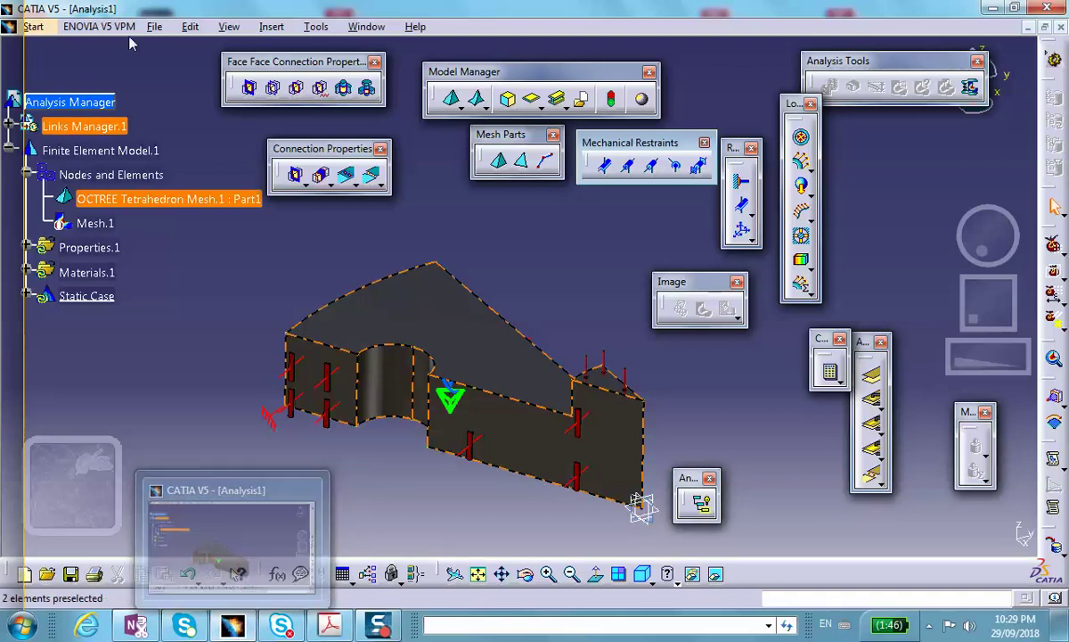
- Save Analysis1 as Analysis1.CATAnalysis next to Part1.CATPart in cylinder_fixed_at_edges
left_click(156, 28)
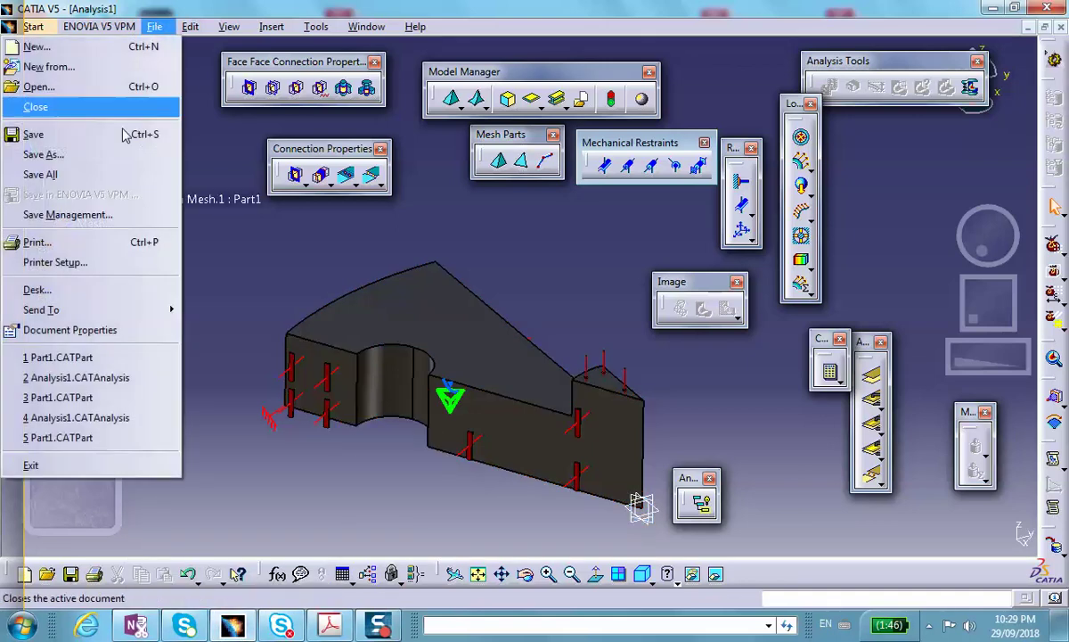
left_click(91, 220)
left_click(486, 149)
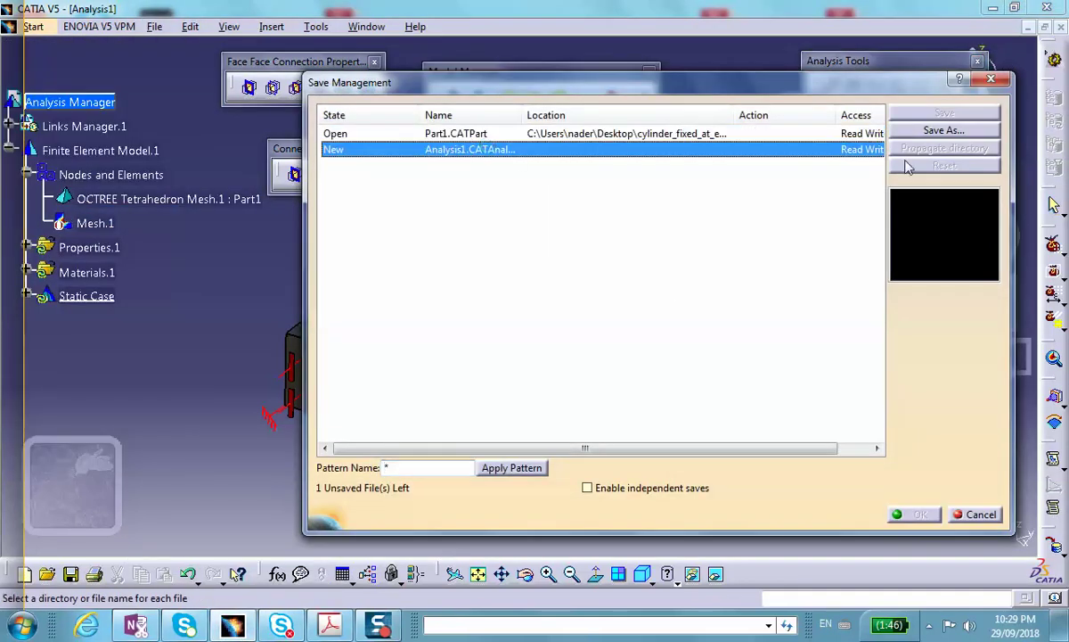
left_click(927, 132)
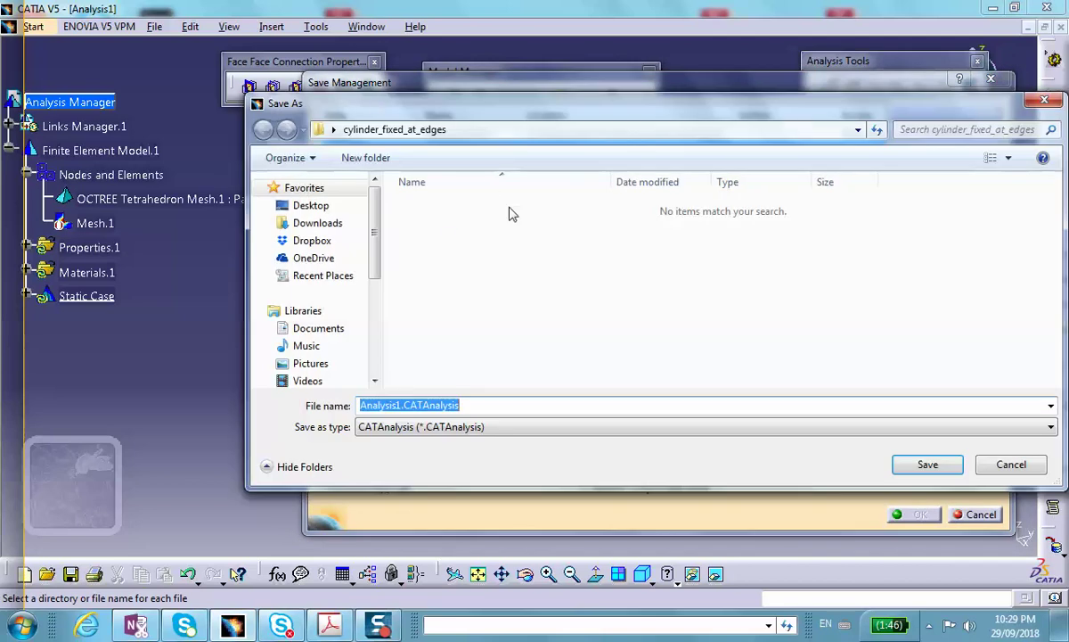
left_click(928, 465)
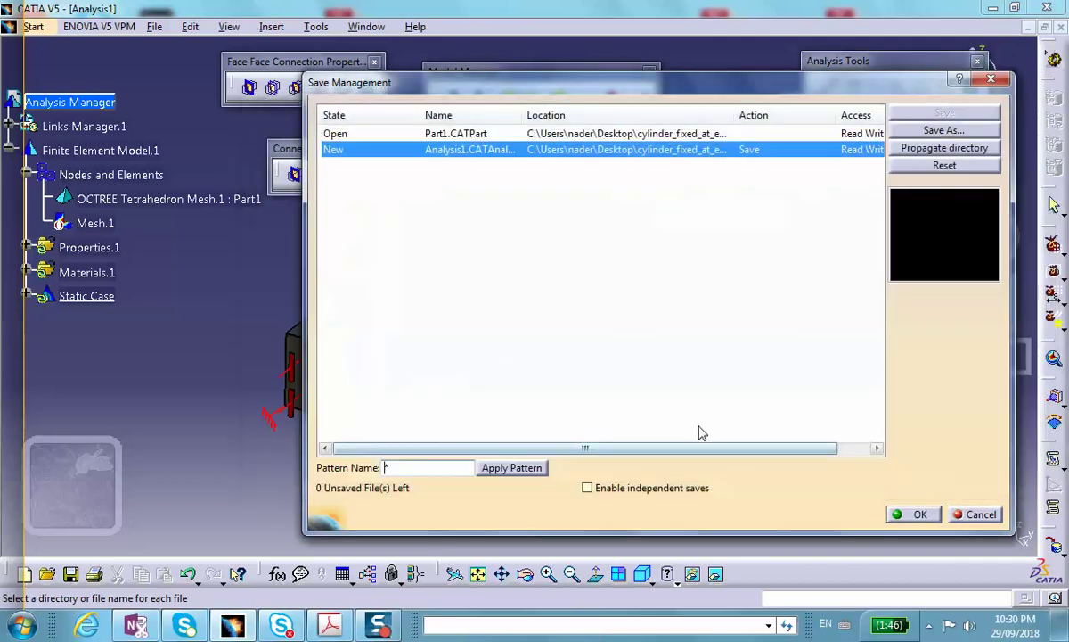
left_click(909, 511)
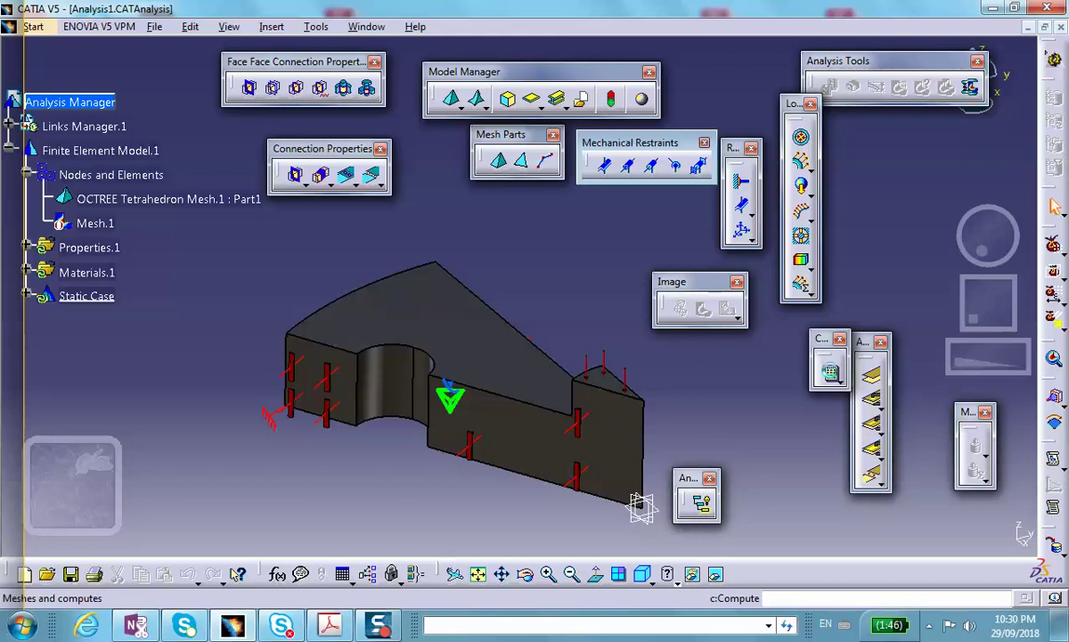
left_click(831, 373)
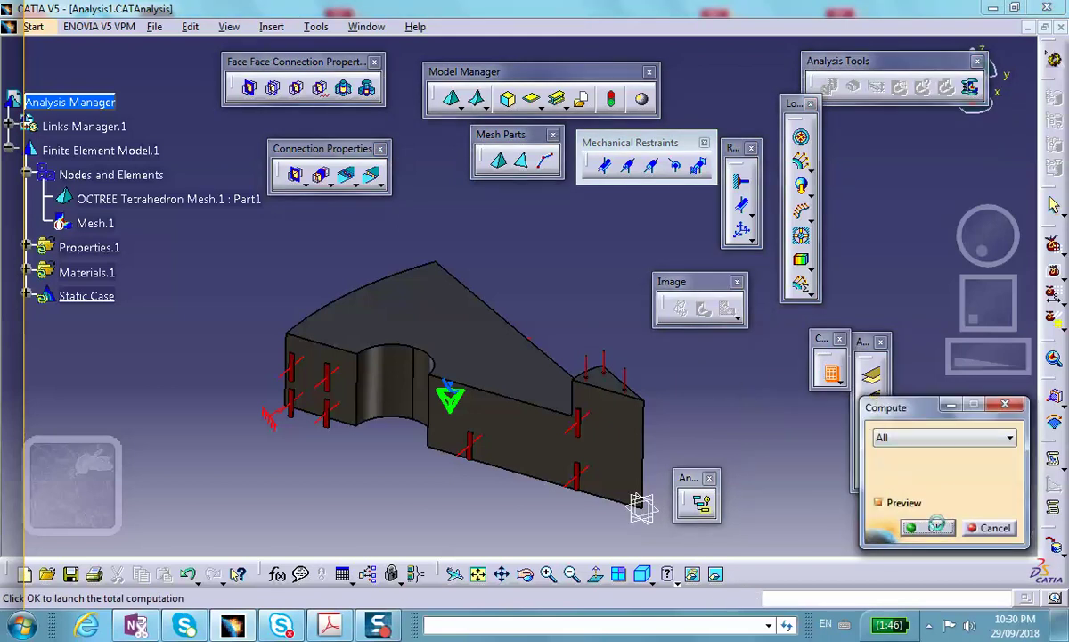
- Compute all of the static case, accepting the rotation constraint warning
left_click(935, 526)
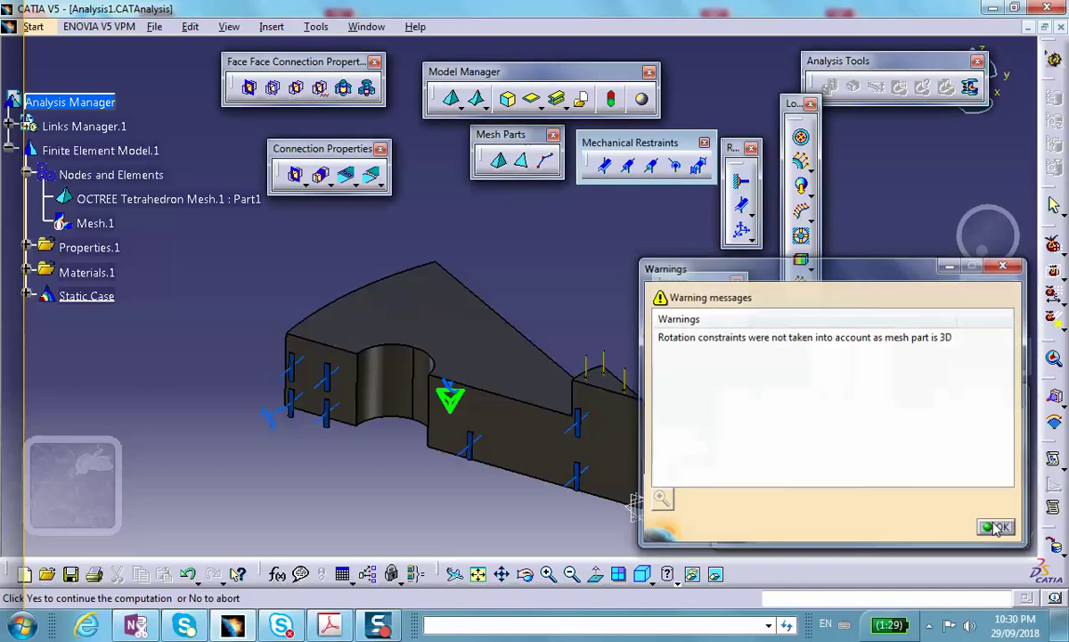
left_click(997, 528)
left_click(950, 527)
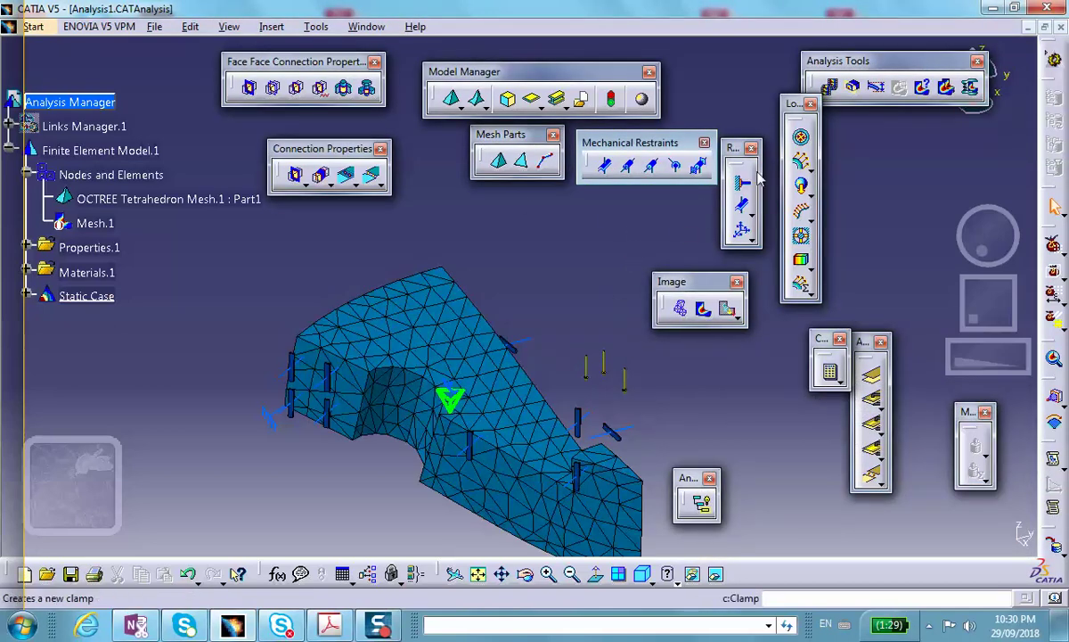
- Animate the deformation, then show translational displacement vectors peaking at 0.000115 in
left_click(839, 86)
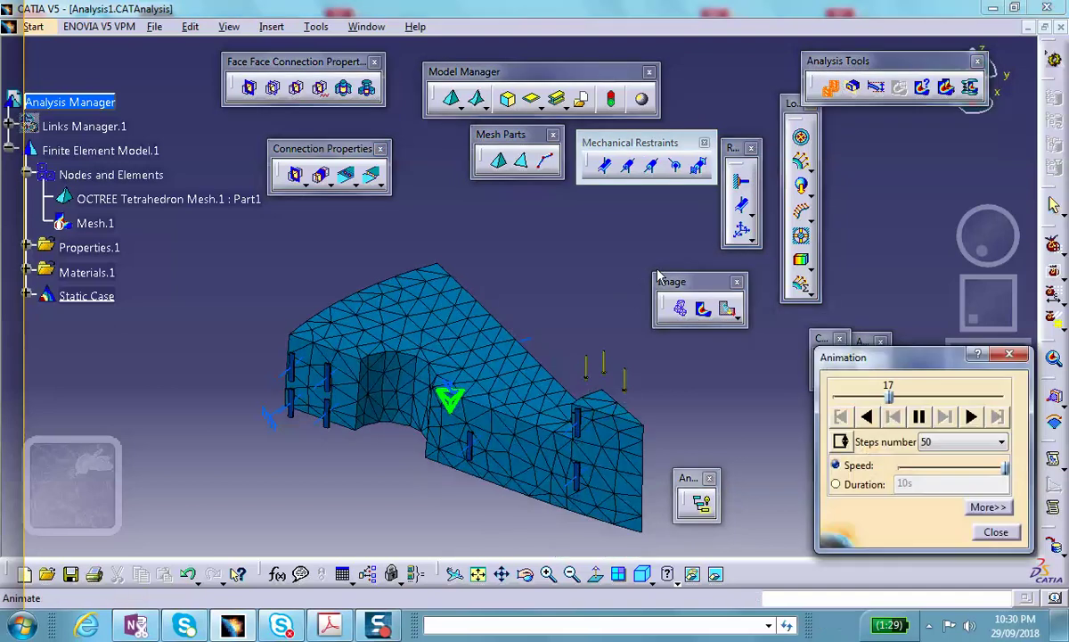
middle_click_drag(460, 308, 503, 259)
left_click(995, 532)
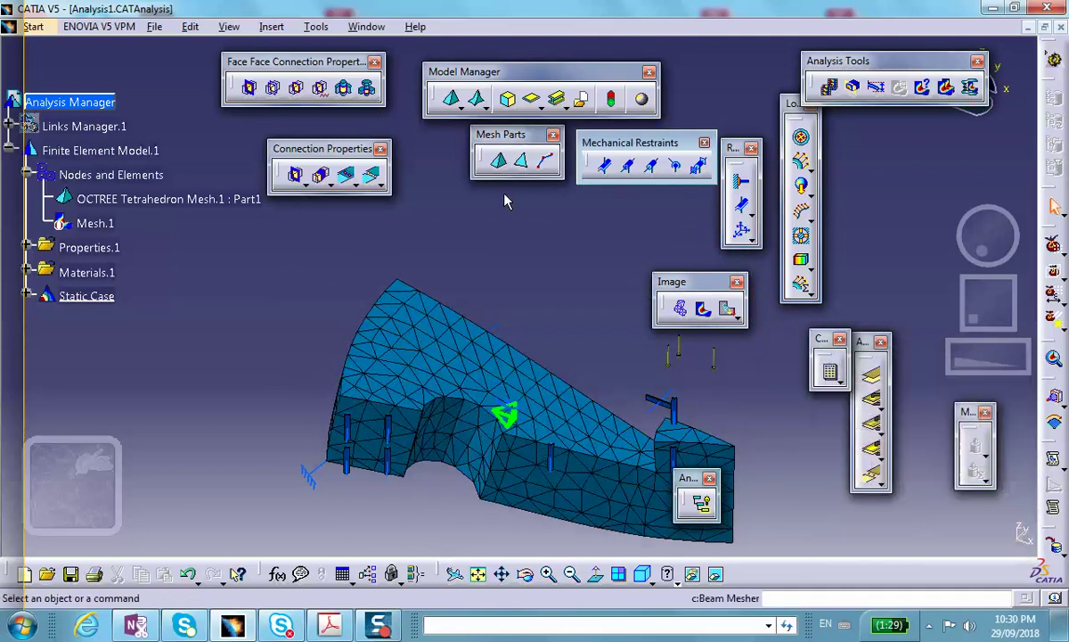
middle_click_drag(506, 197, 545, 166)
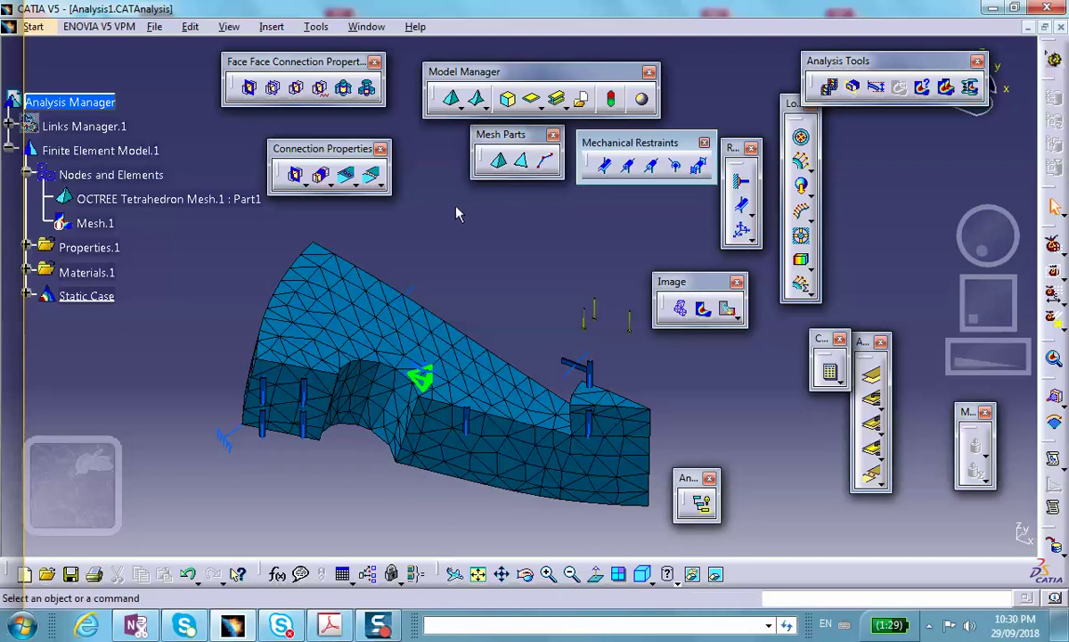
left_click(705, 310)
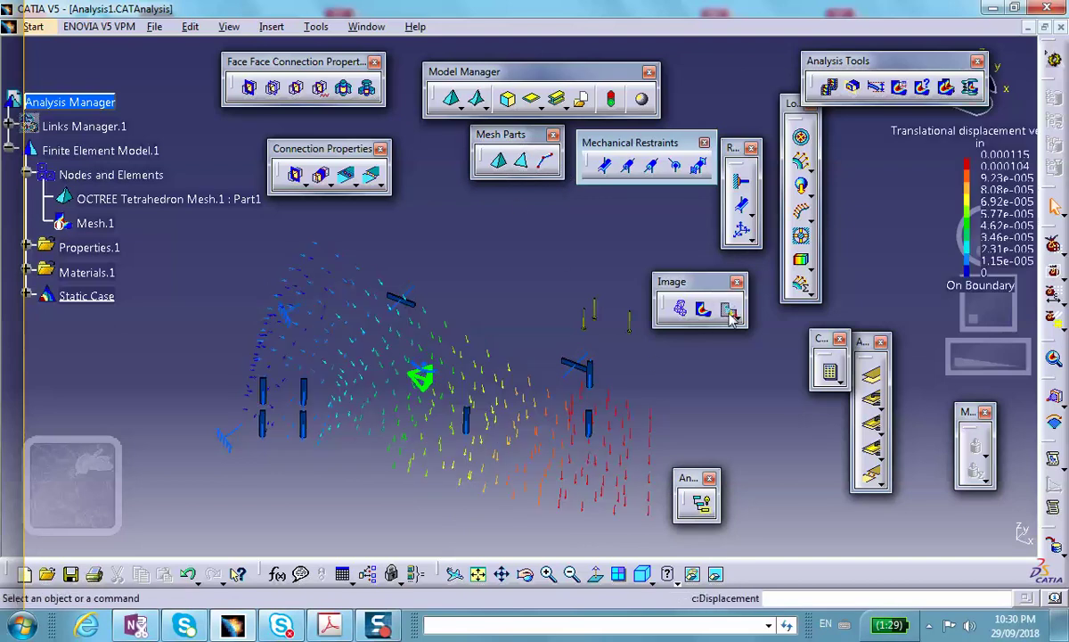
- Show displacement as Average iso contours, then display von Mises stress (25.1–199 psi)
double_click(444, 342)
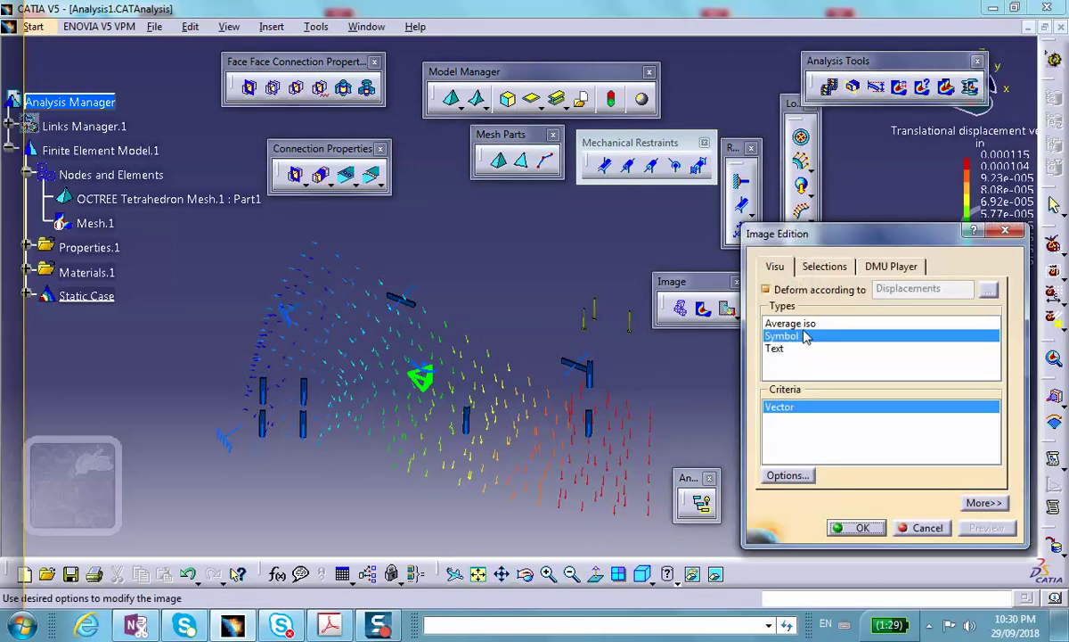
left_click(793, 324)
left_click(855, 527)
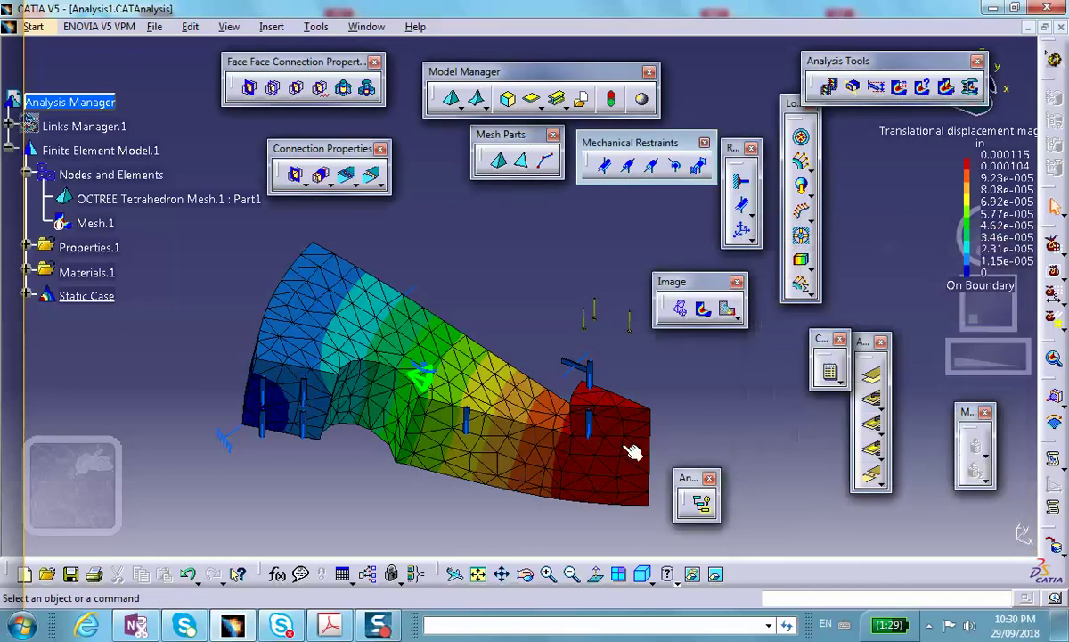
middle_click_drag(630, 452, 549, 419)
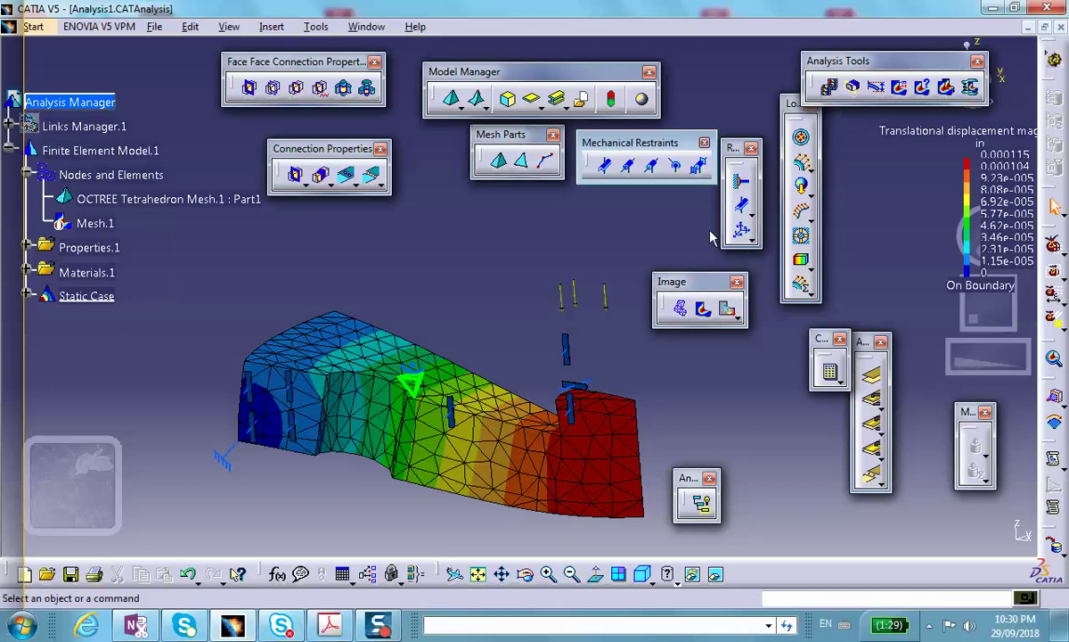
left_click(703, 307)
middle_click_drag(494, 391, 658, 377)
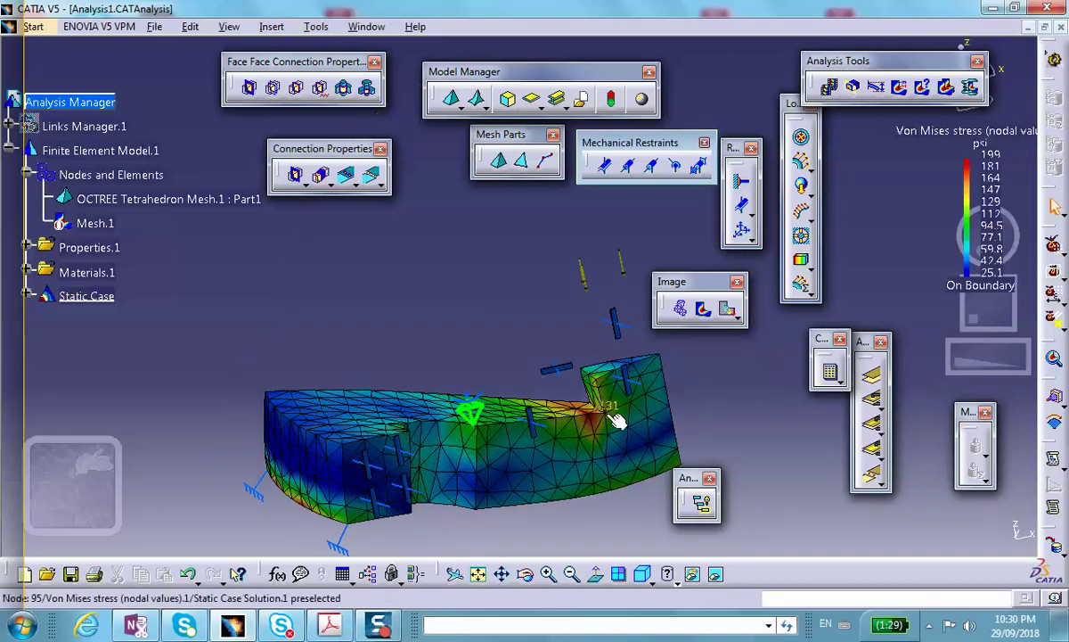
middle_click_drag(616, 425, 543, 426)
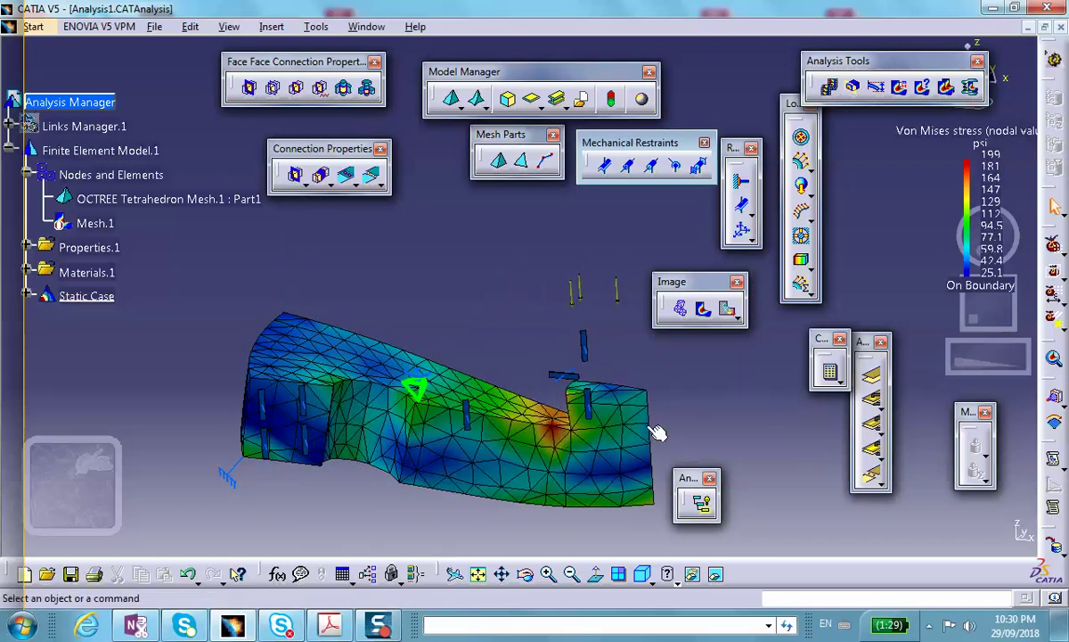